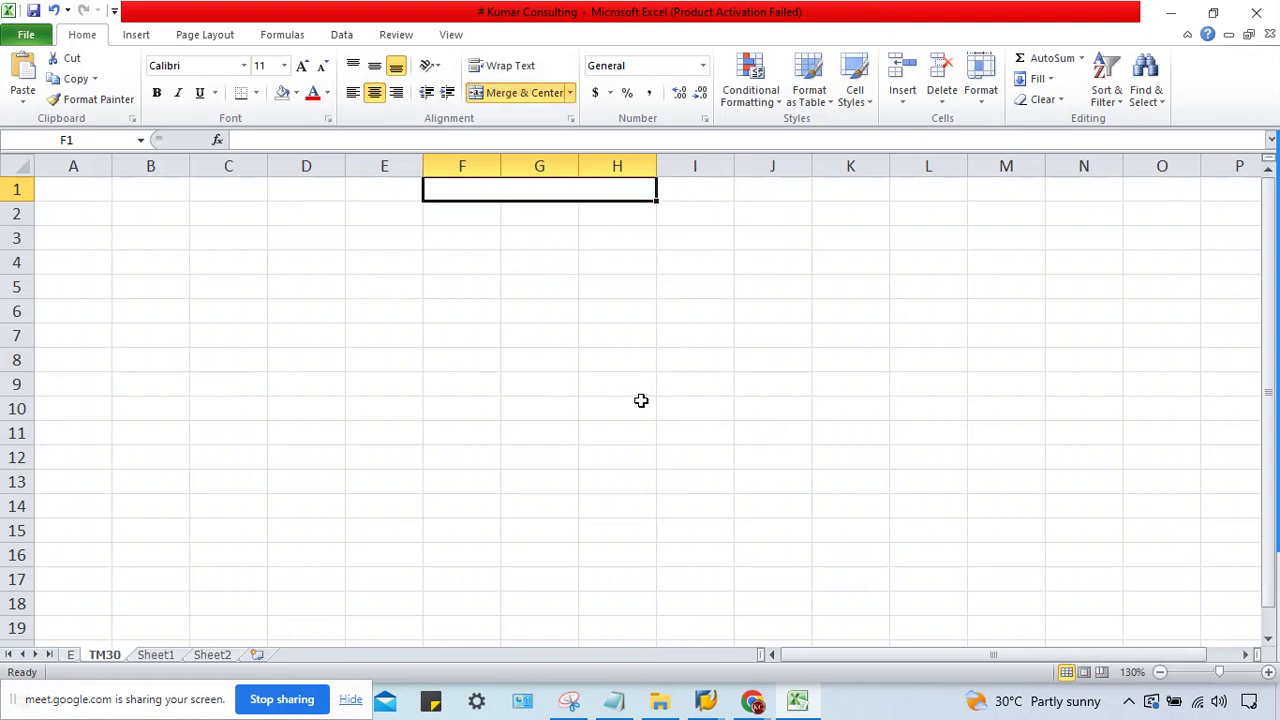
Step: Enter TERMS OF PAYMENT as the heading in the merged cell F1:H1 and make it bold
{"action": "type", "text": "TER"}
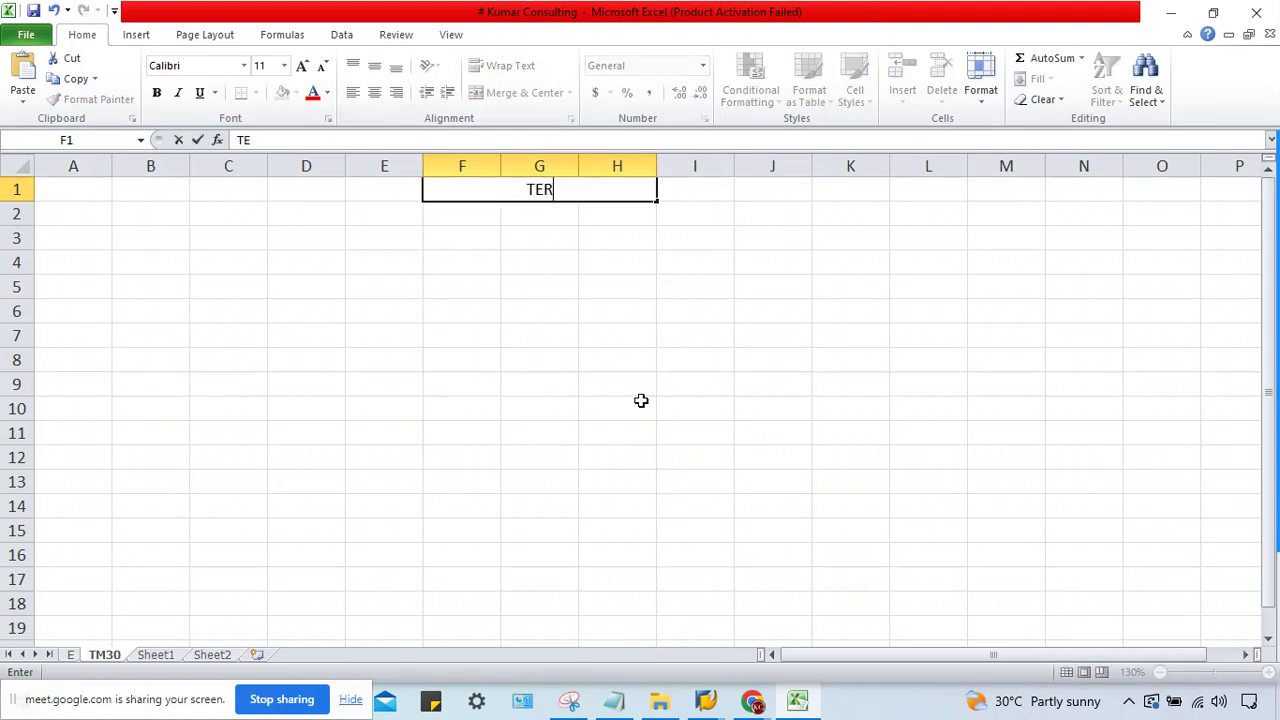
{"action": "type", "text": "MS OF PAYMENT"}
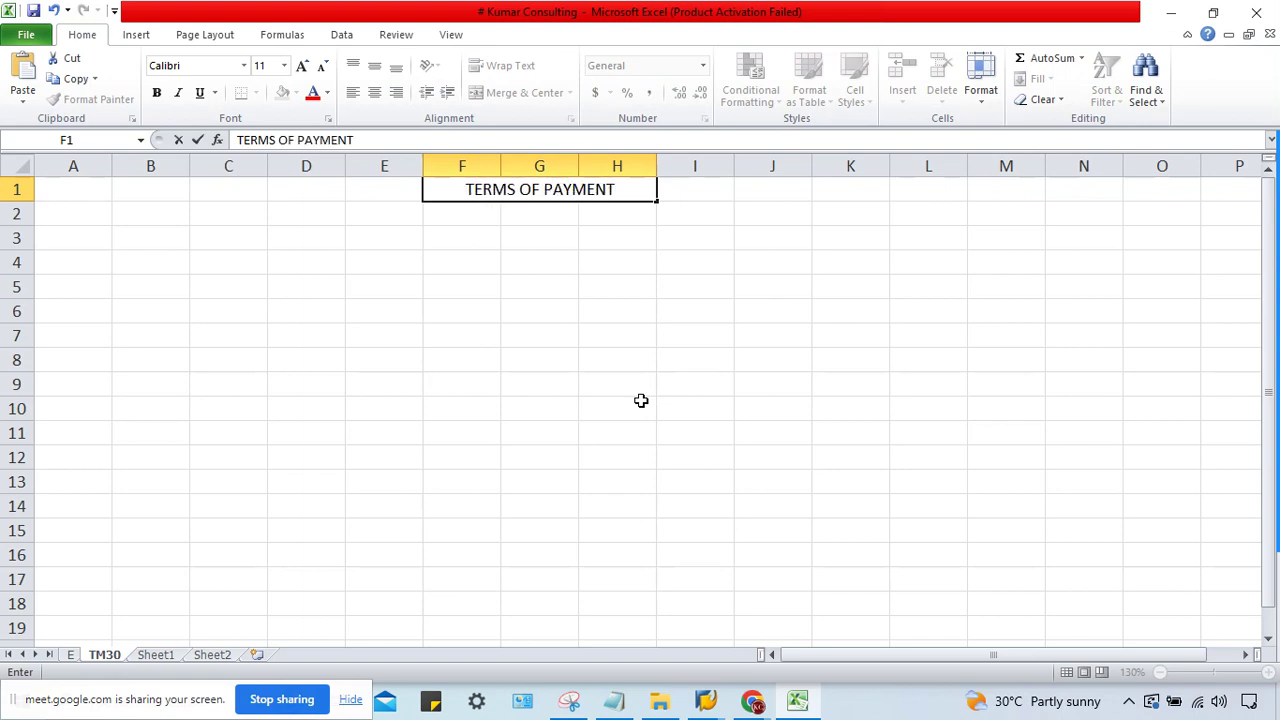
{"action": "key", "text": "Return"}
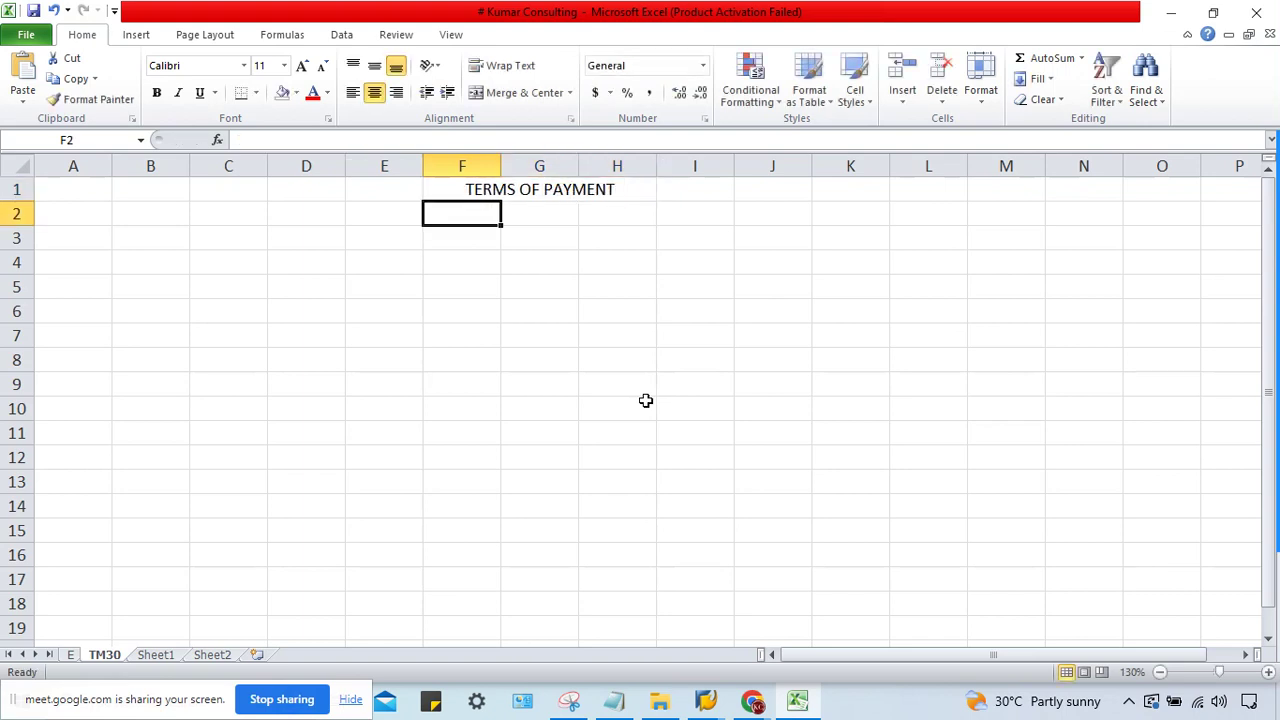
{"action": "left_click", "coordinate": [515, 198]}
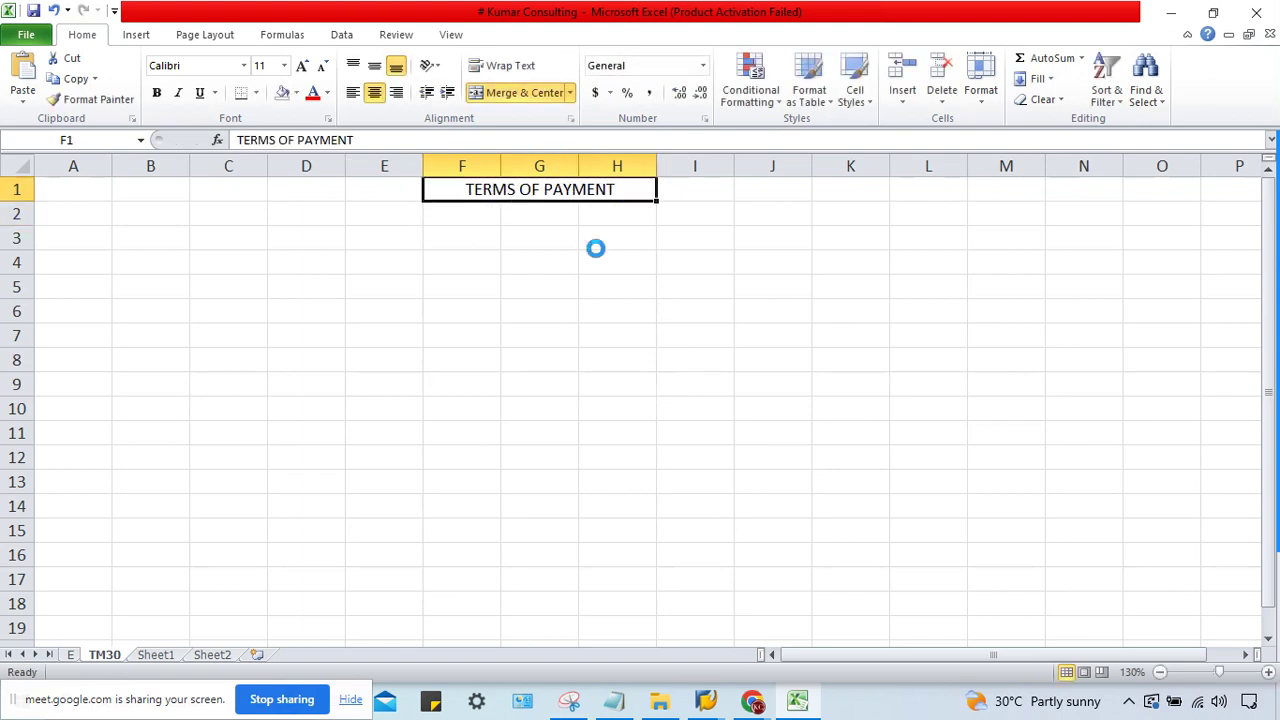
{"action": "key", "text": "ctrl+b"}
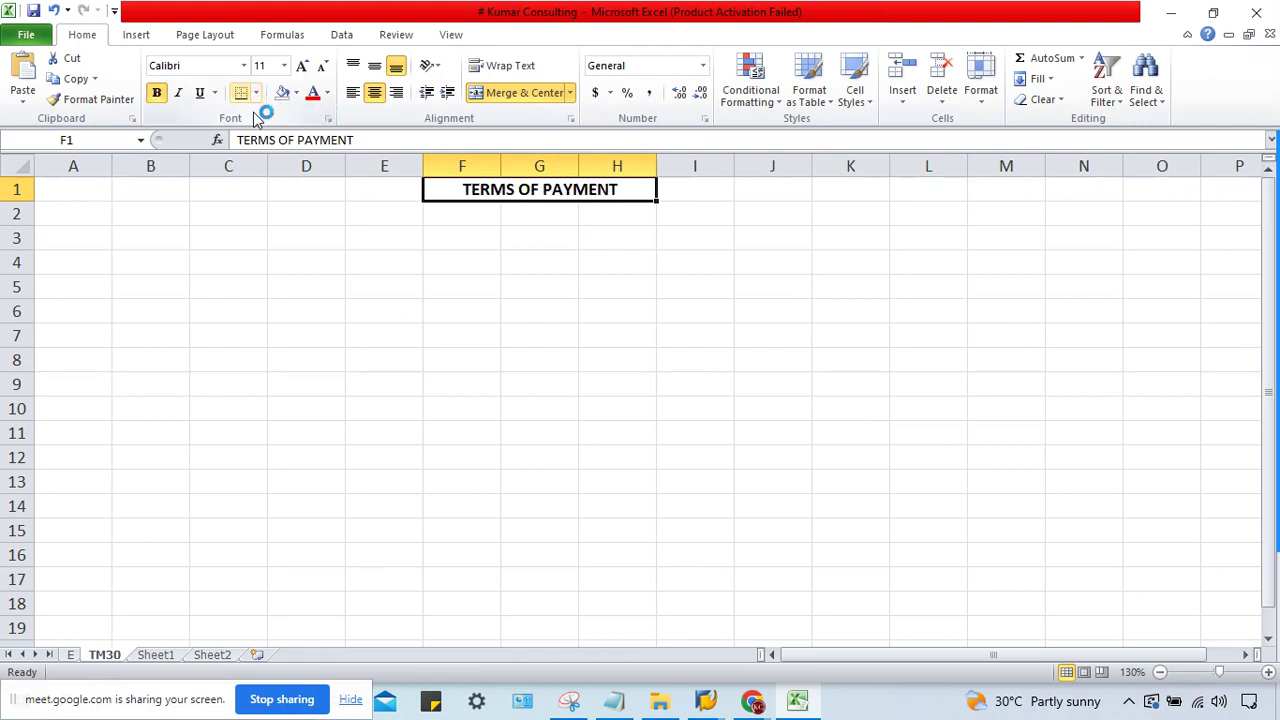
Step: Add a bottom border beneath the TERMS OF PAYMENT heading
{"action": "left_click", "coordinate": [466, 286]}
{"action": "left_click", "coordinate": [468, 194]}
{"action": "left_click", "coordinate": [241, 94]}
{"action": "left_click", "coordinate": [384, 286]}
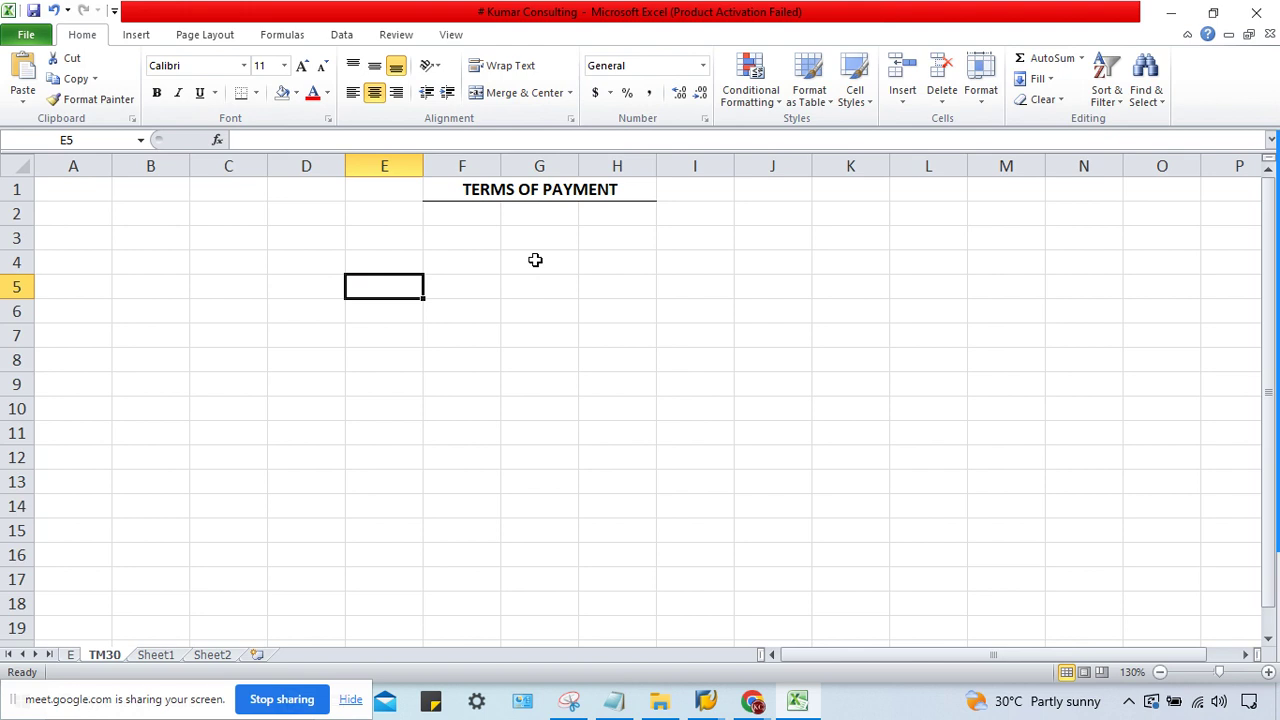
Step: Enter BLOCK in cell G2, directly below the heading
{"action": "left_click", "coordinate": [463, 211]}
{"action": "left_click", "coordinate": [537, 236]}
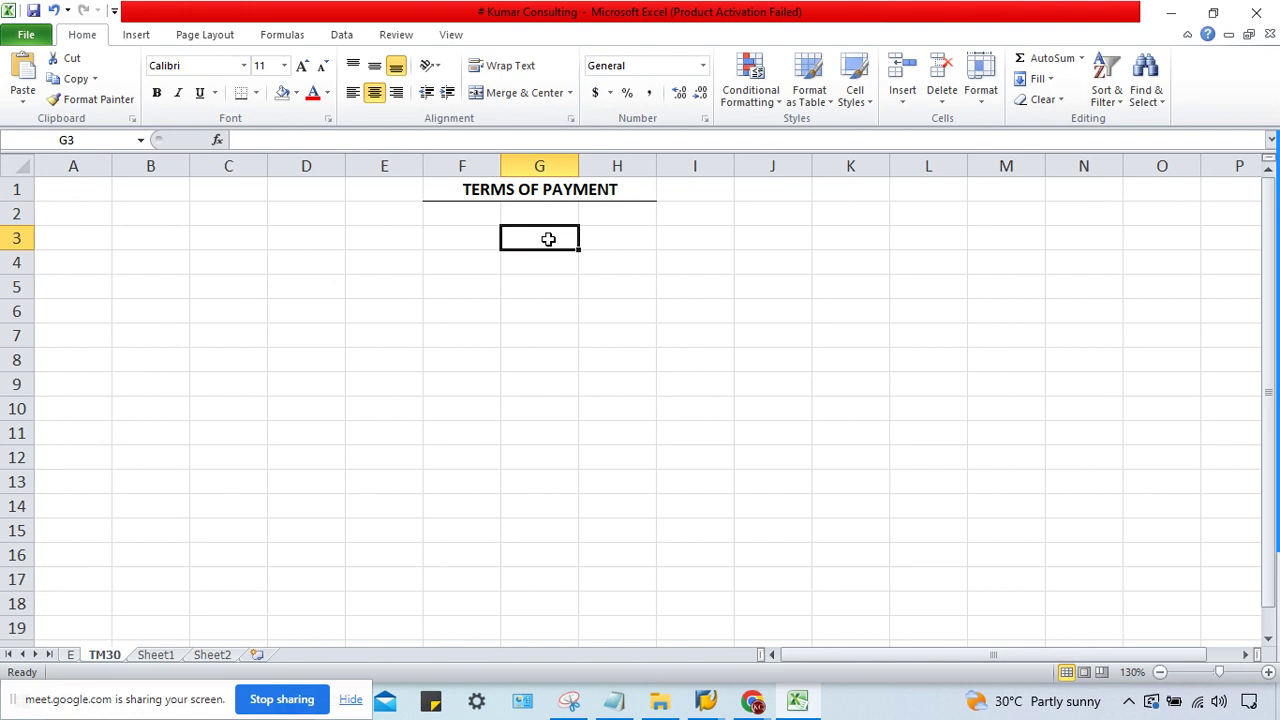
{"action": "left_click", "coordinate": [614, 220]}
{"action": "left_click", "coordinate": [703, 190]}
{"action": "left_click", "coordinate": [518, 223]}
{"action": "type", "text": "BLP"}
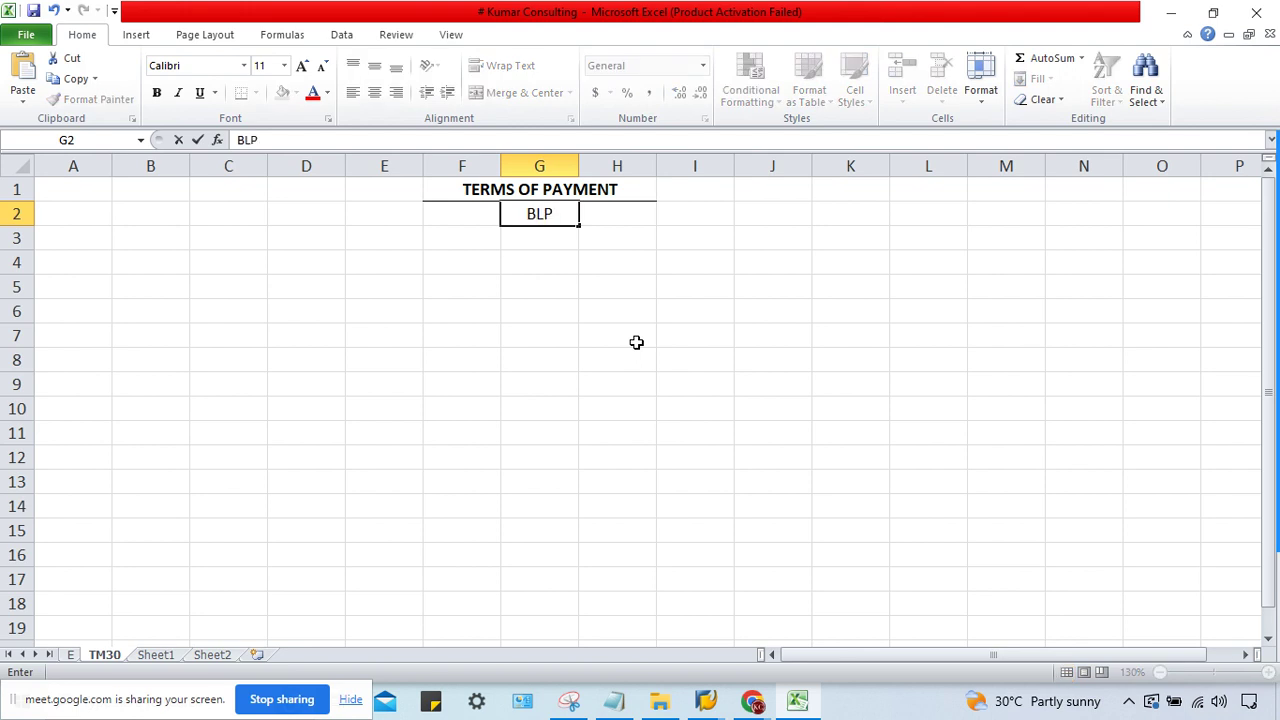
{"action": "key", "text": "BackSpace"}
{"action": "type", "text": "OCK"}
{"action": "key", "text": "Tab"}
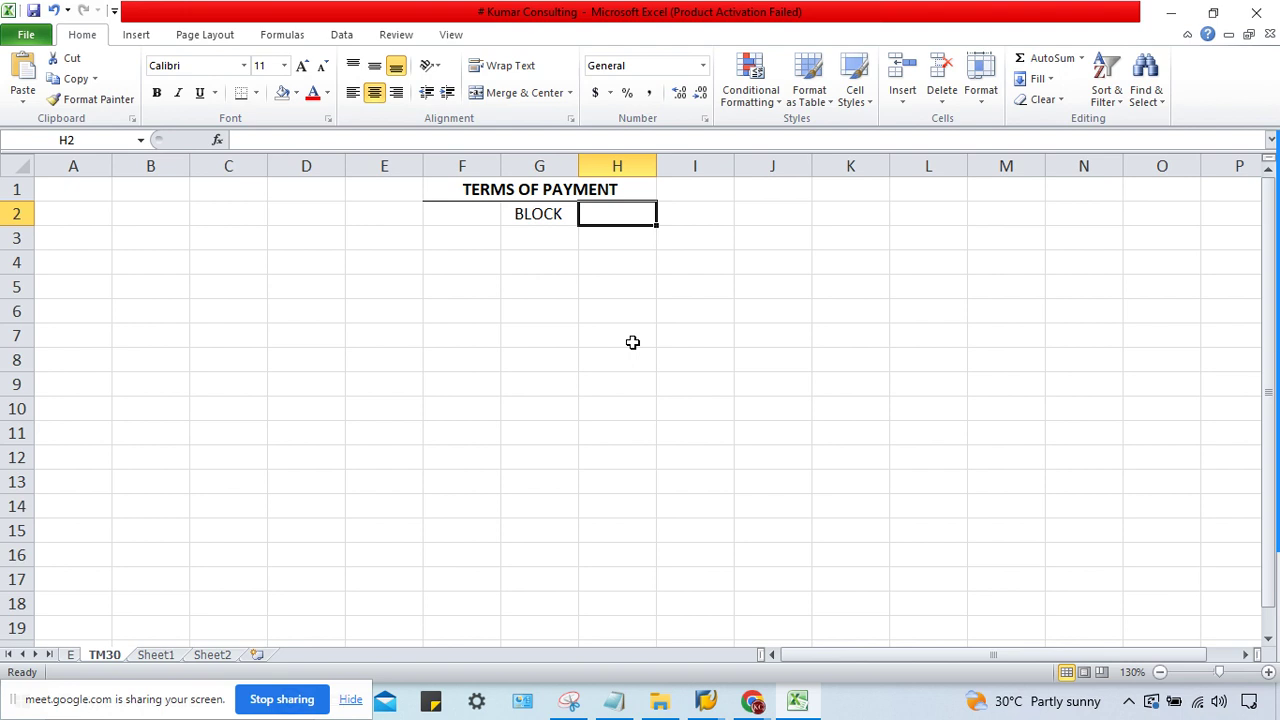
{"action": "left_click", "coordinate": [540, 222]}
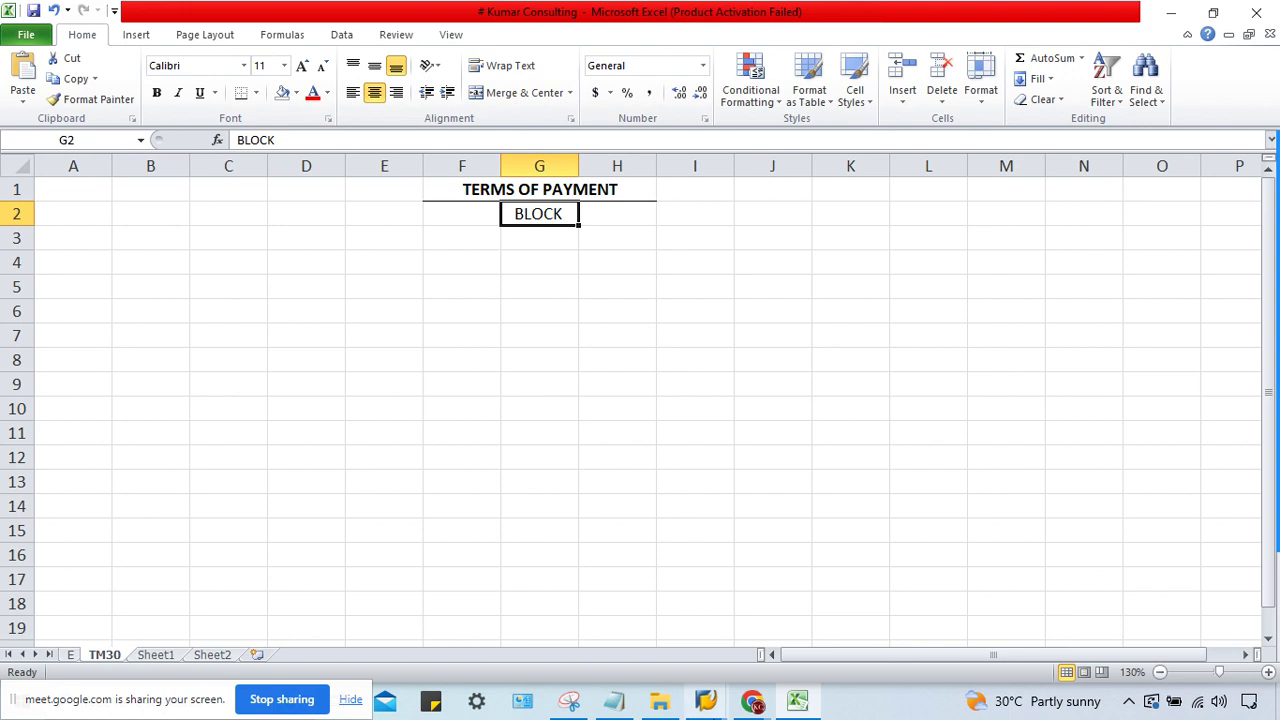
Step: Switch to SAP's Document Overview session and open the terms of payment view with transaction /NOBB8
{"action": "left_click", "coordinate": [705, 700]}
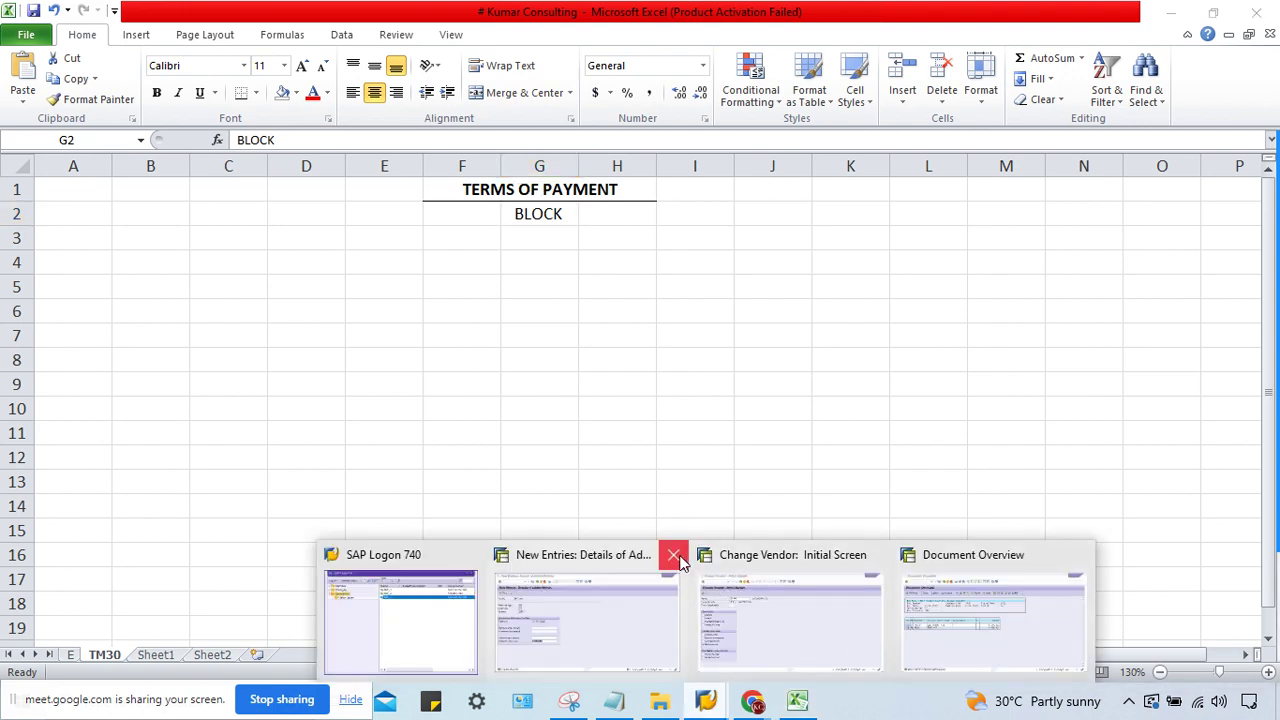
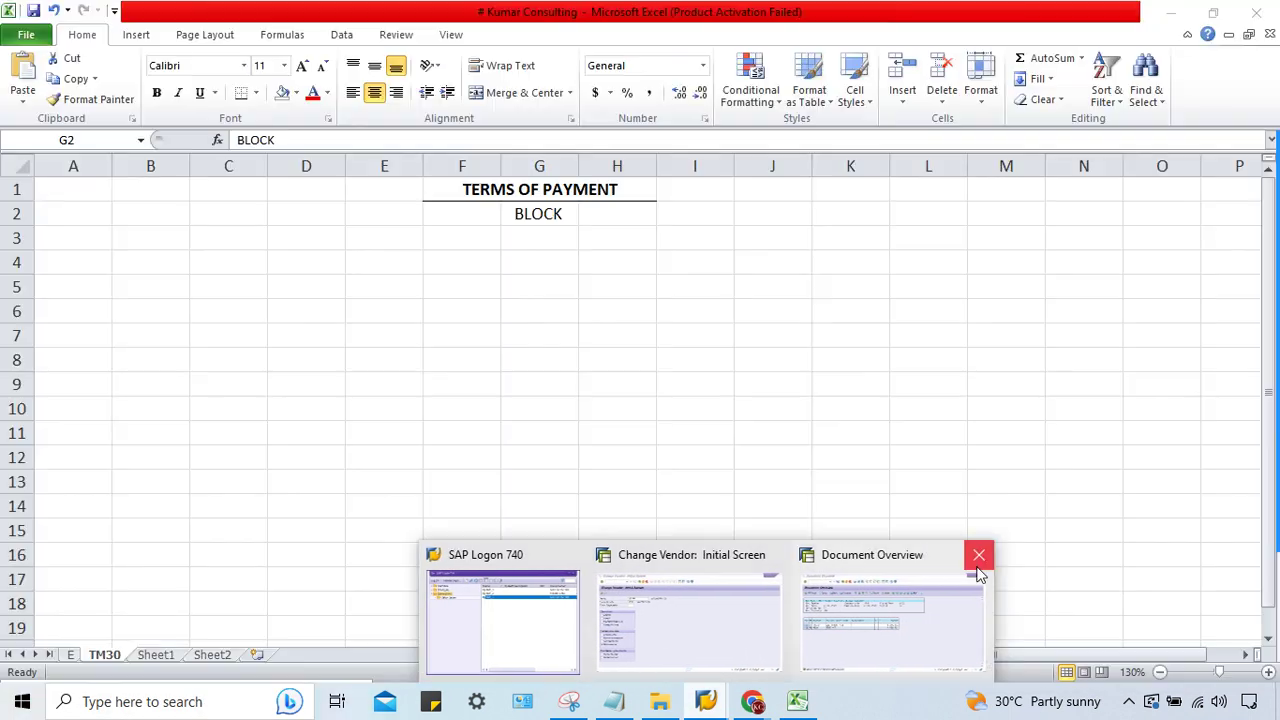
{"action": "left_click", "coordinate": [914, 608]}
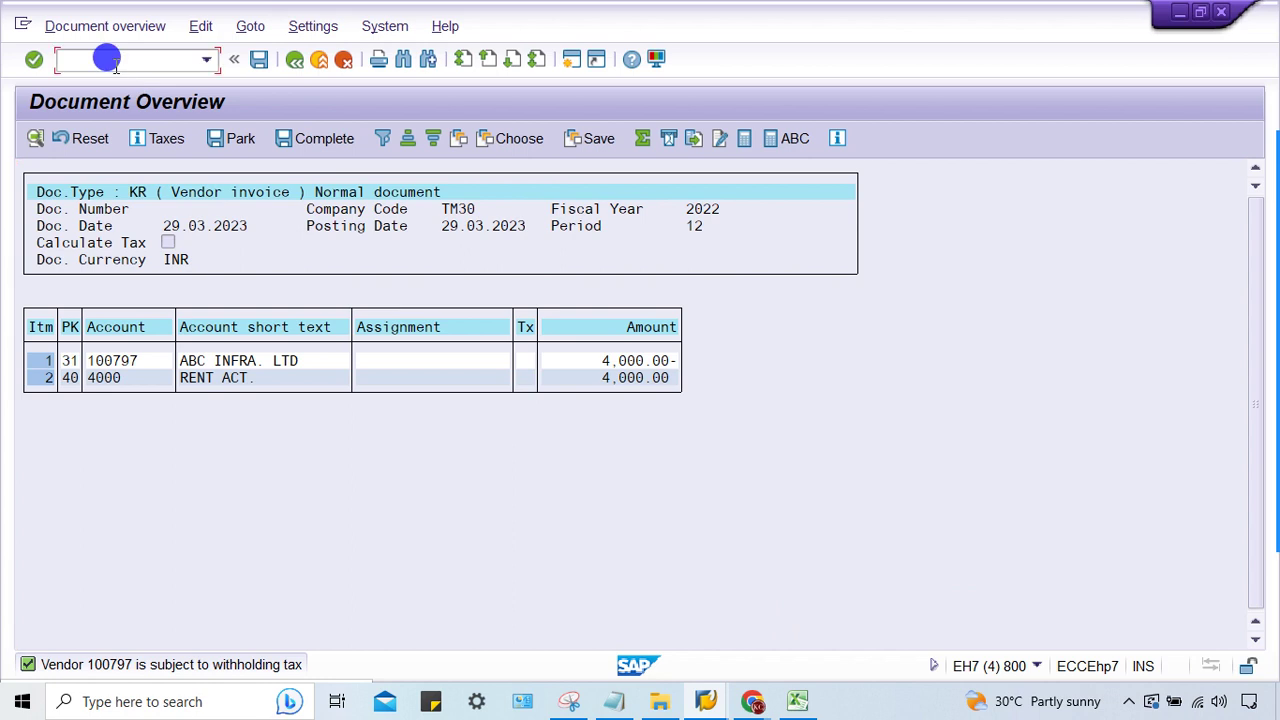
{"action": "type", "text": "/NOBB8"}
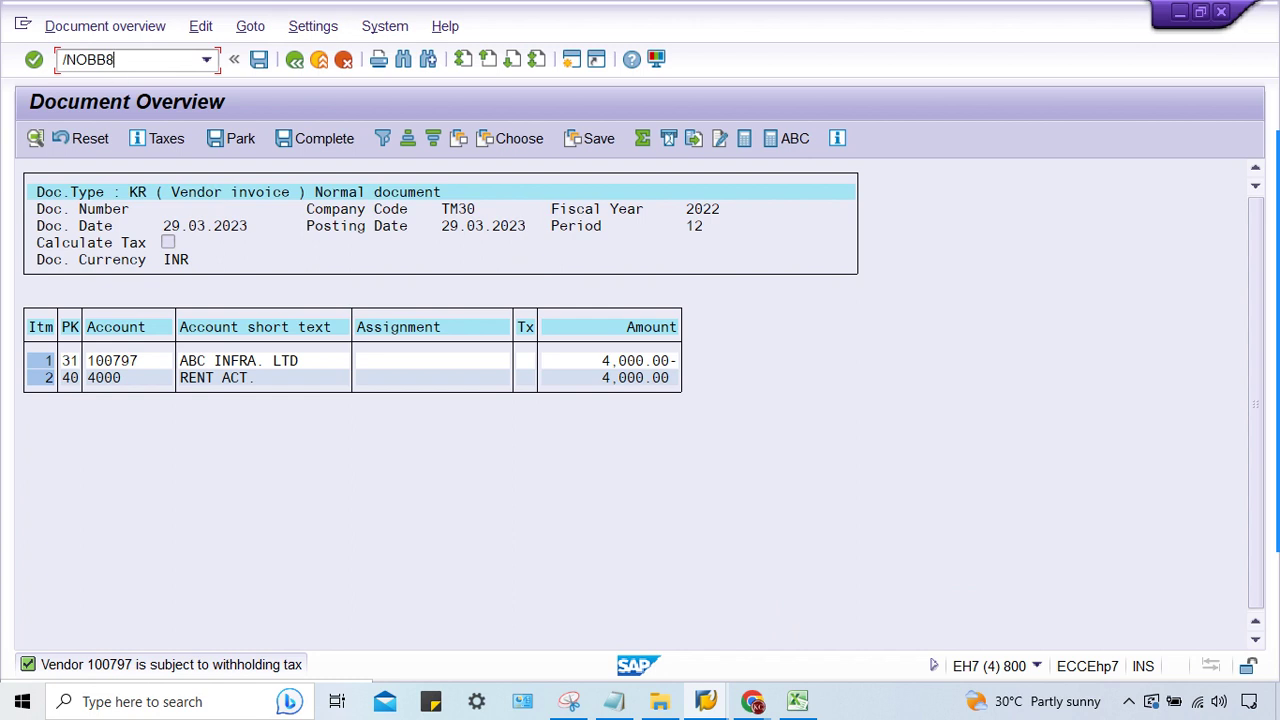
{"action": "key", "text": "Return"}
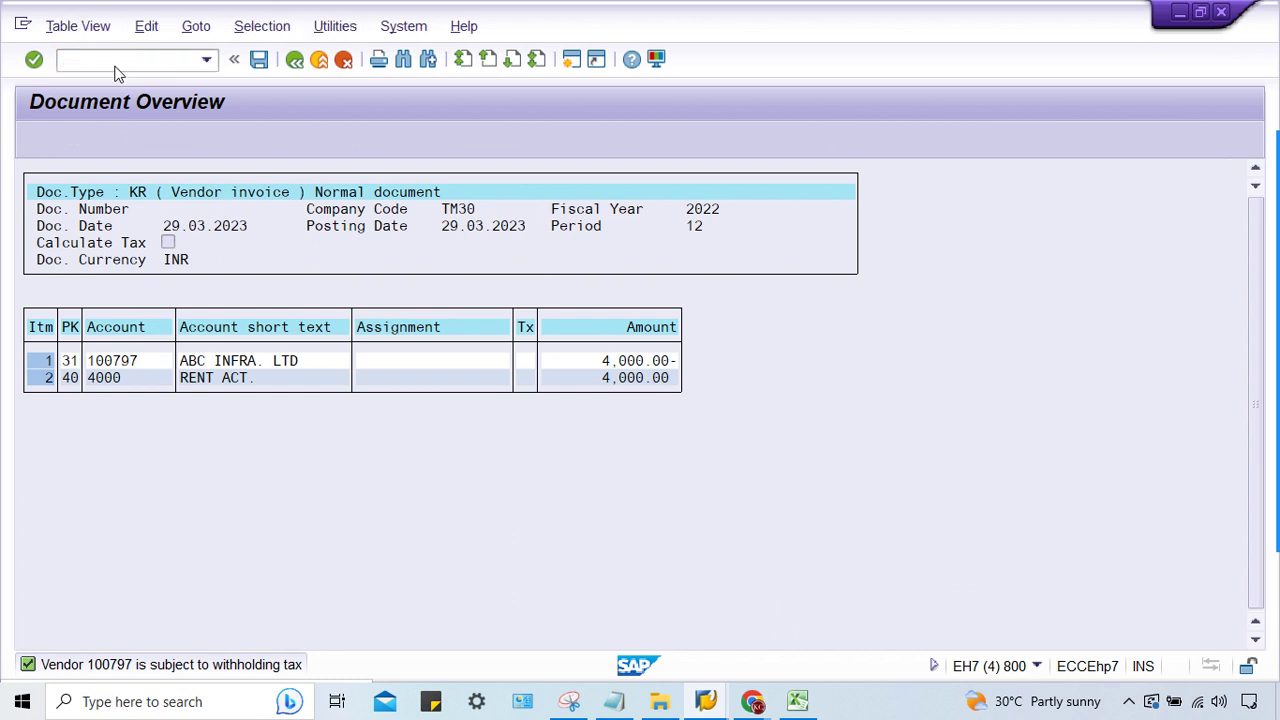
Step: Position the terms of payment list at entry TM31
{"action": "left_click", "coordinate": [364, 646]}
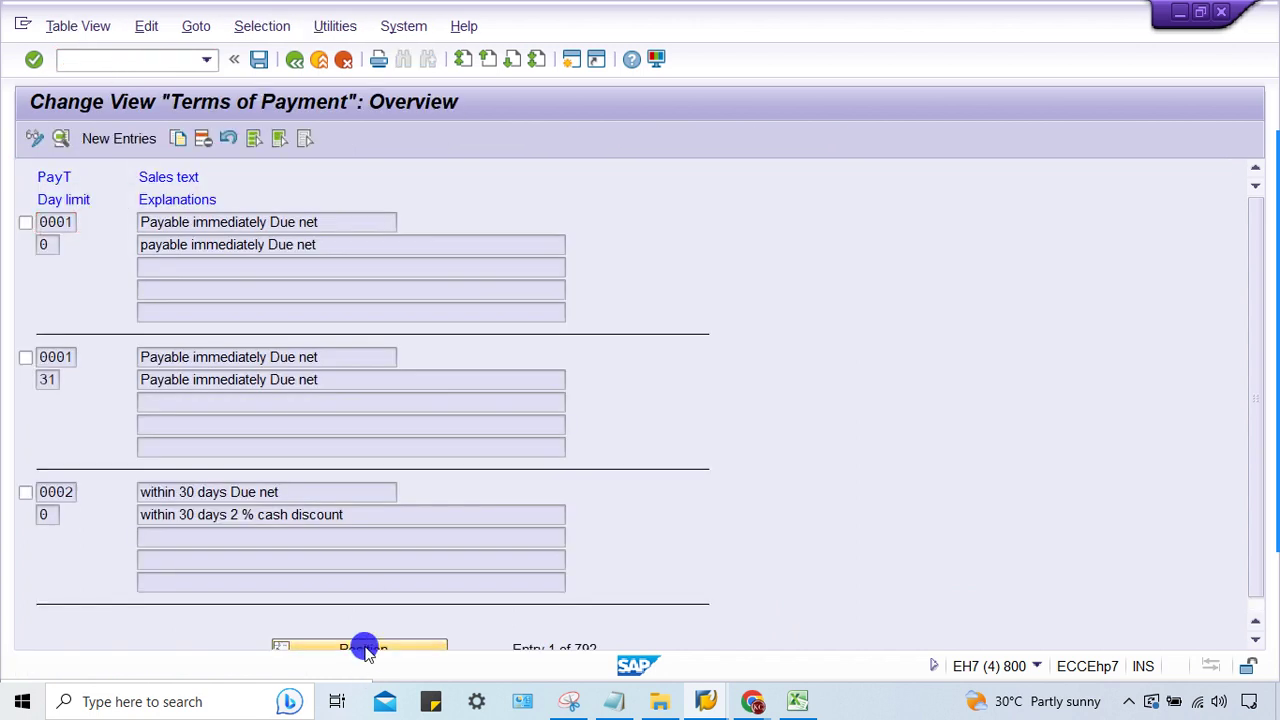
{"action": "type", "text": "TM31"}
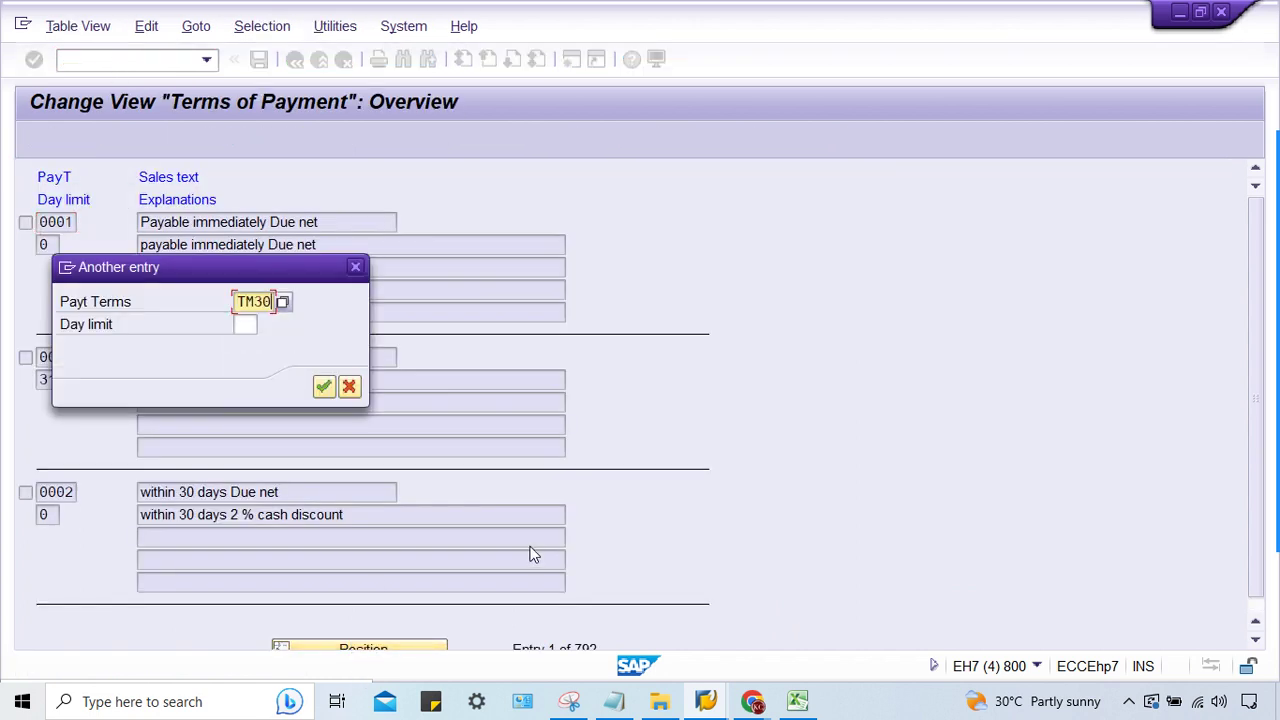
{"action": "key", "text": "Return"}
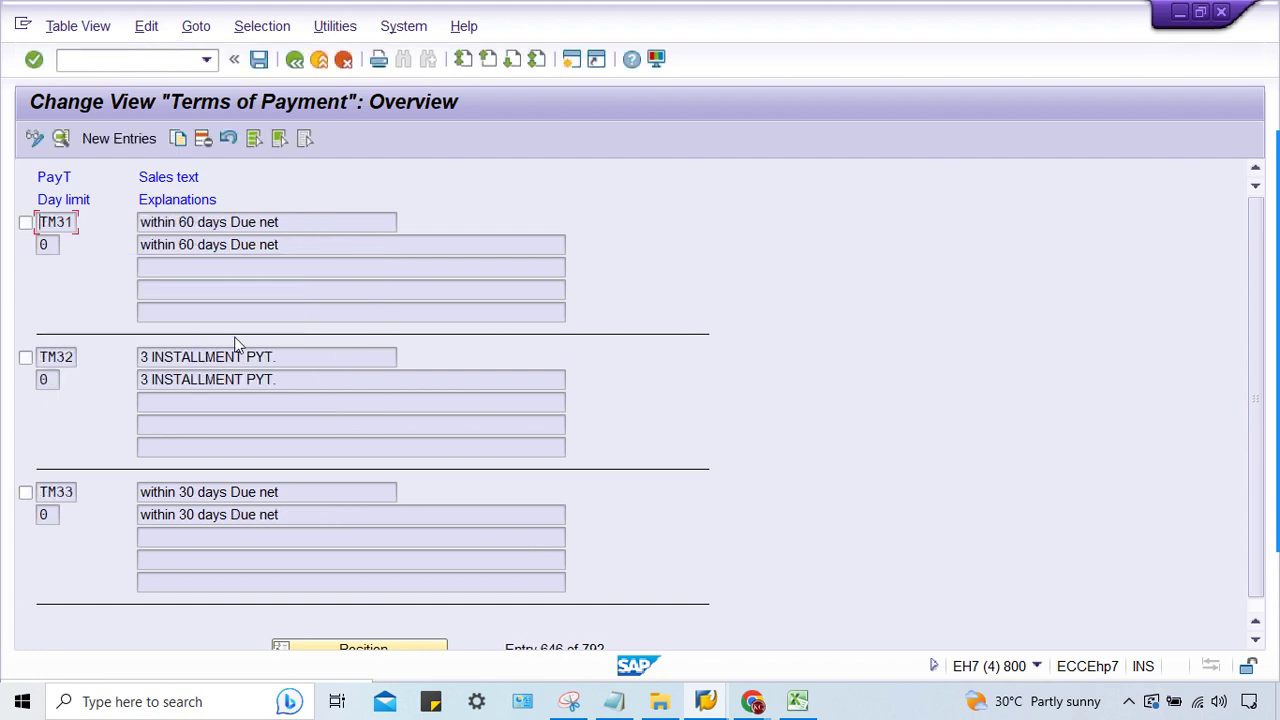
Step: Create payment term TM30 with 30 days in the first term and the posting date as the default baseline date
{"action": "left_click", "coordinate": [108, 141]}
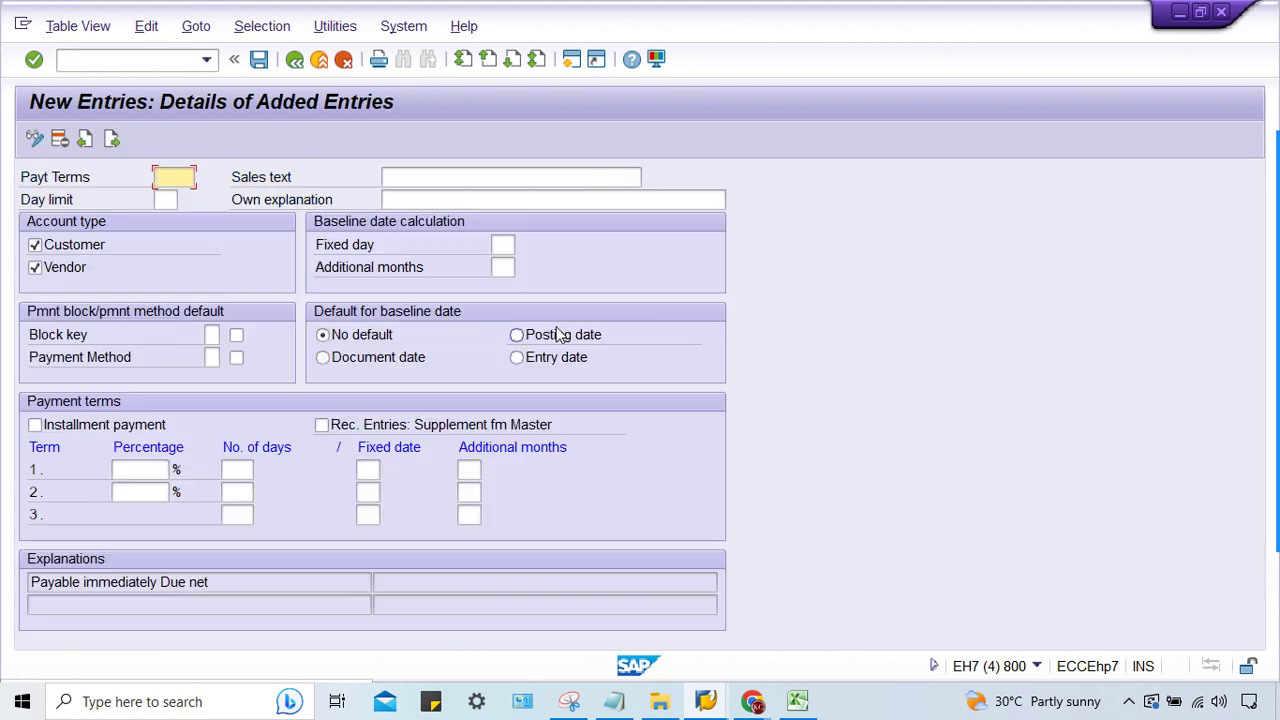
{"action": "type", "text": "TM30"}
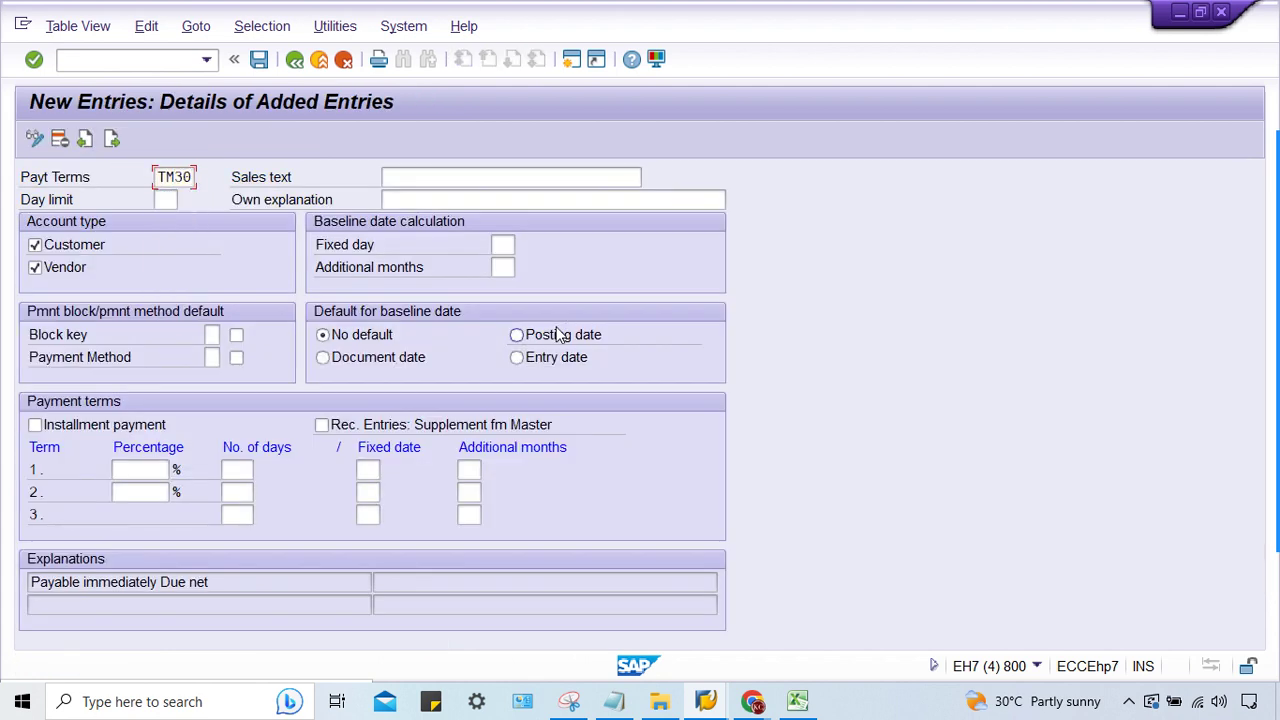
{"action": "key", "text": "Tab"}
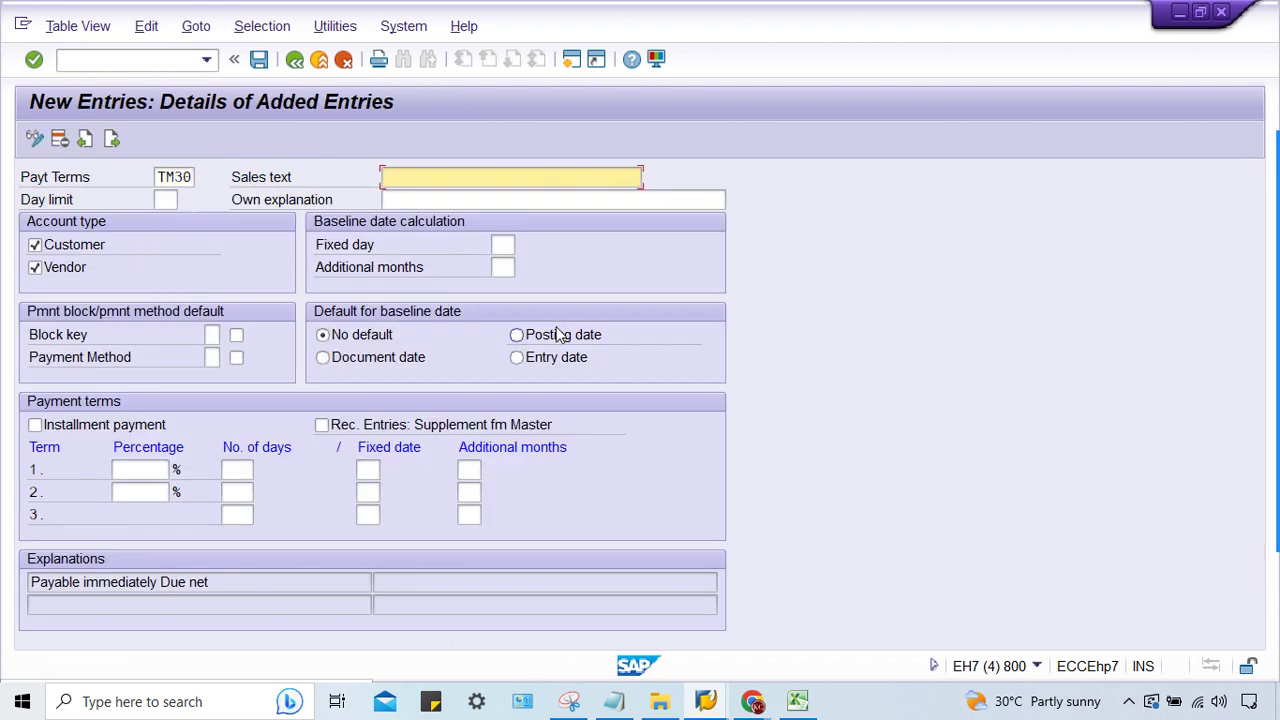
{"action": "left_click", "coordinate": [238, 469]}
{"action": "type", "text": "30"}
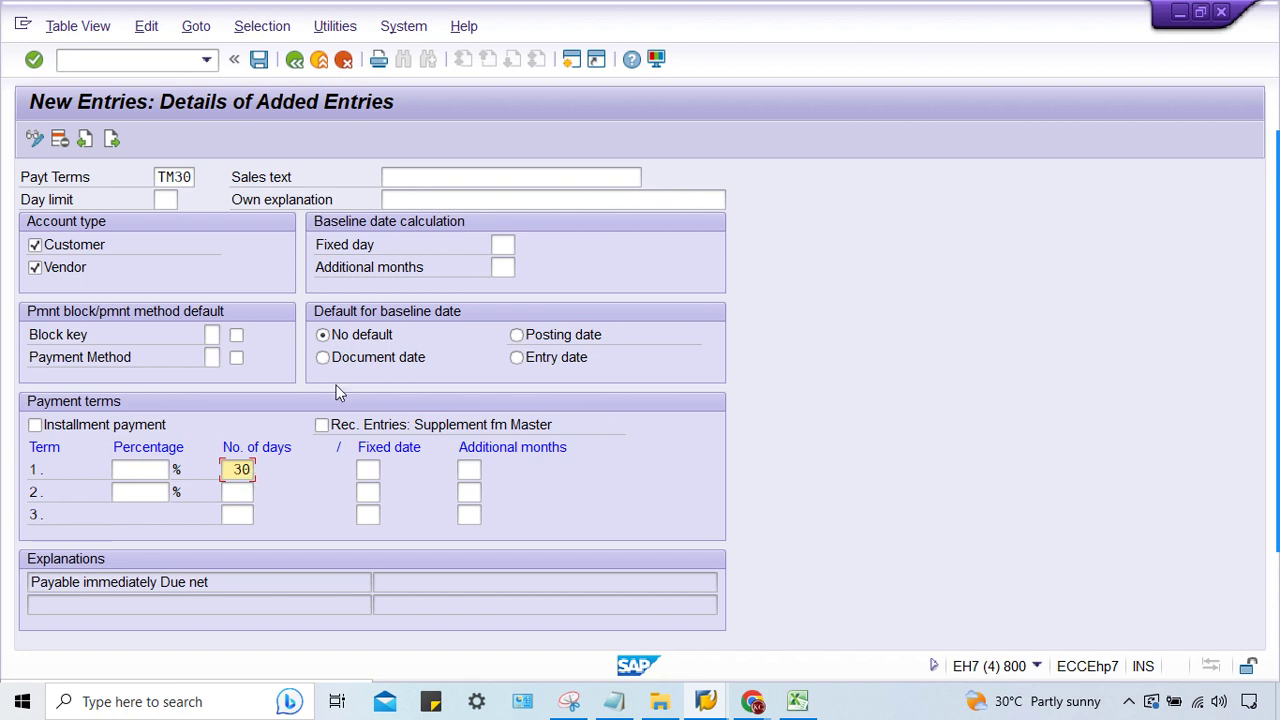
{"action": "left_click", "coordinate": [541, 340]}
{"action": "key", "text": "Return"}
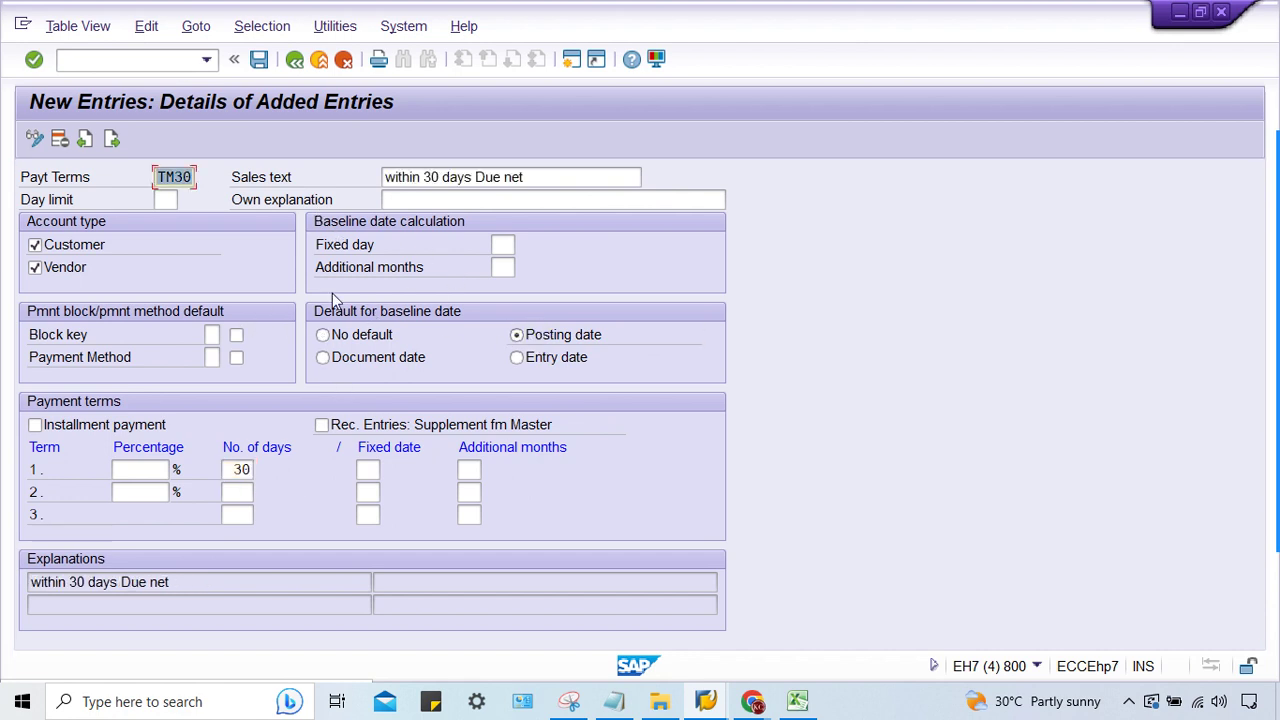
Step: Save the new payment term to the TATA MOTOR customizing request
{"action": "left_click", "coordinate": [195, 562]}
{"action": "left_click", "coordinate": [459, 196]}
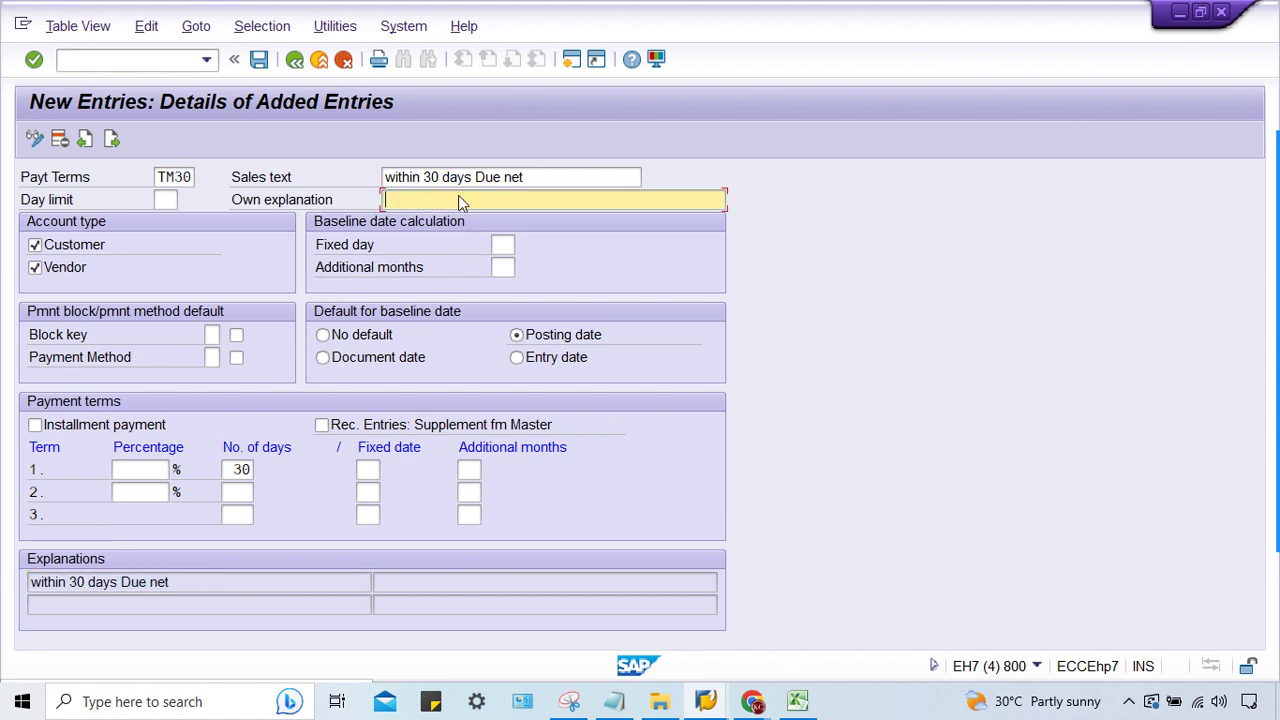
{"action": "key", "text": "ctrl+s"}
{"action": "key", "text": "Return"}
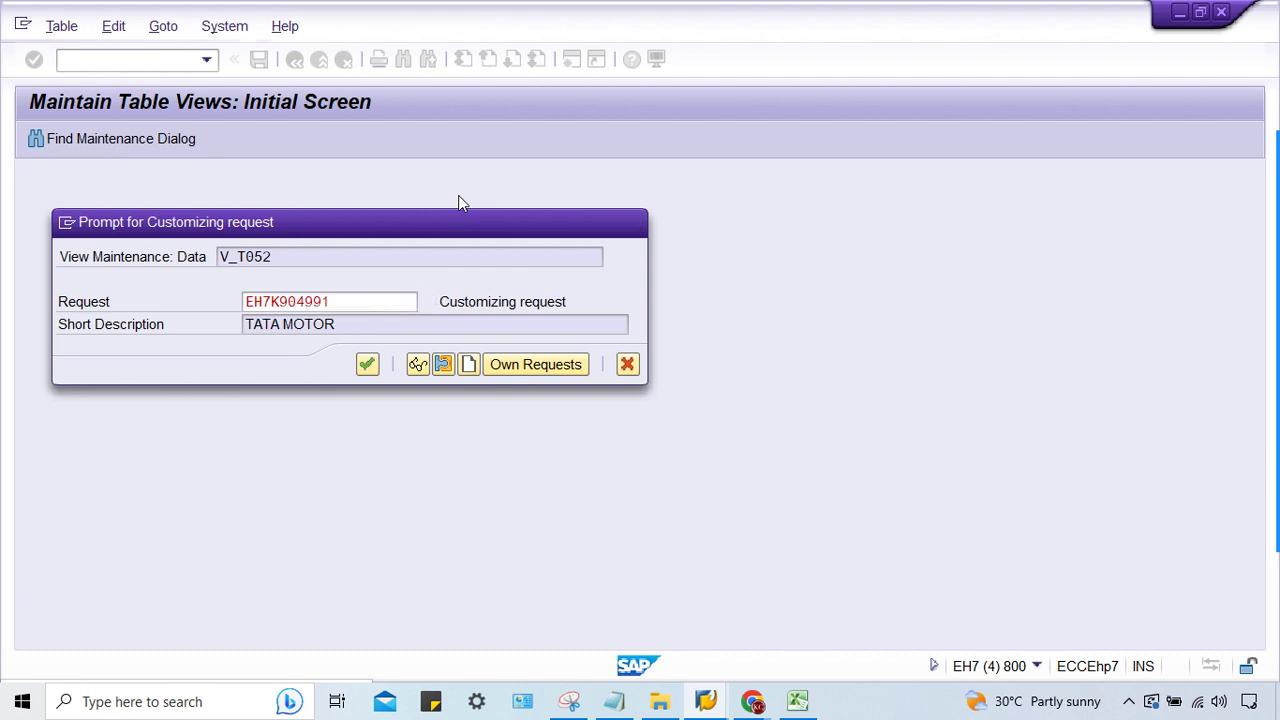
Step: Set the Block key of payment term TM30 to A and save the entry
{"action": "left_click", "coordinate": [150, 62]}
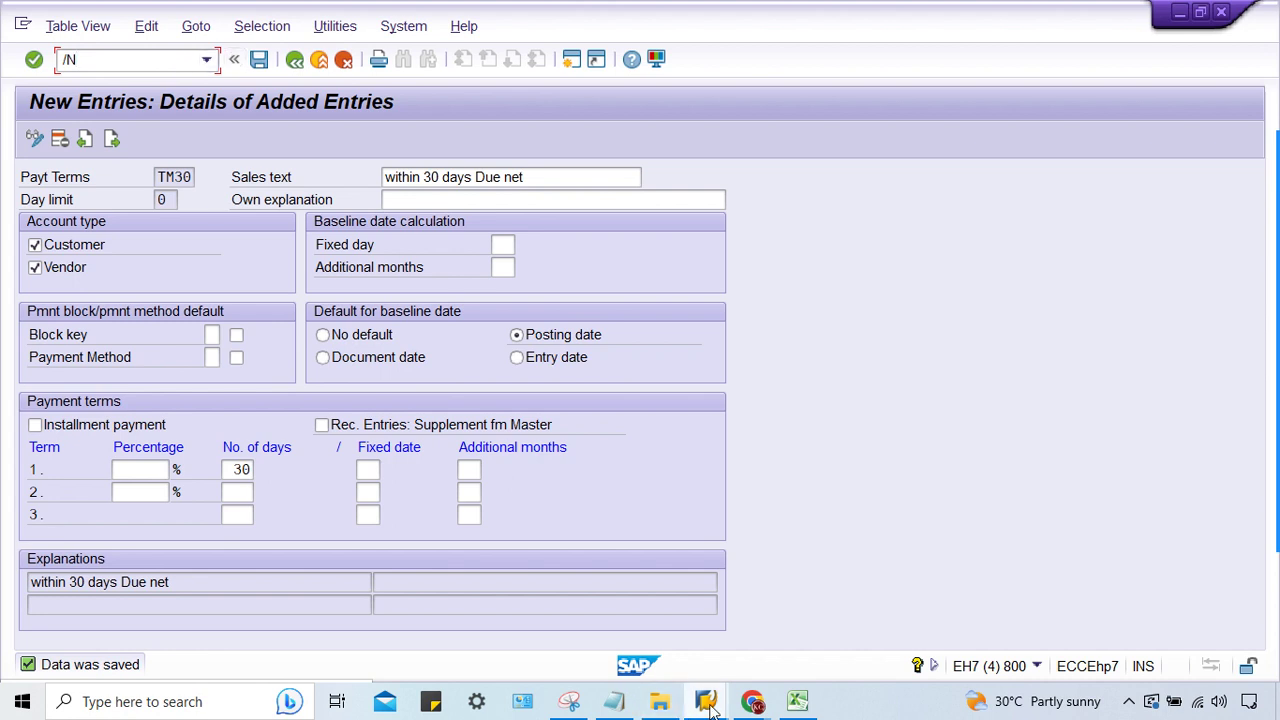
{"action": "mouse_move", "coordinate": [705, 701]}
{"action": "left_click", "coordinate": [208, 333]}
{"action": "key", "text": "Return"}
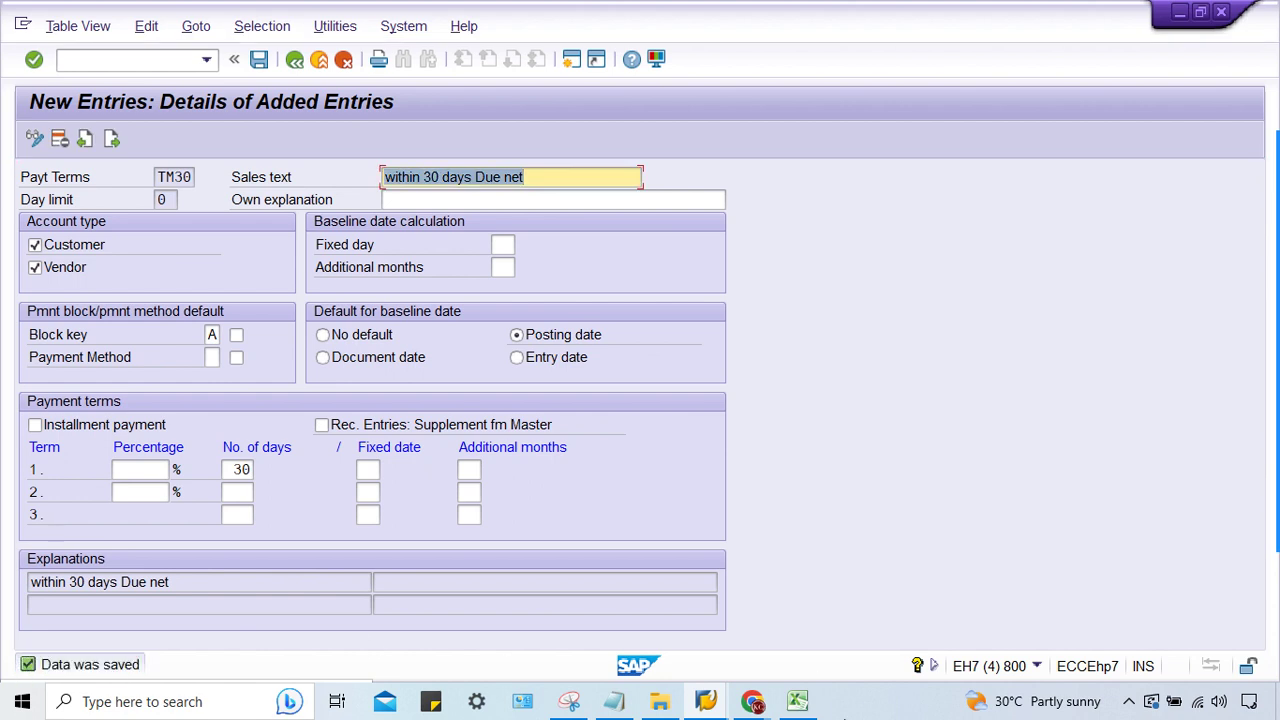
Step: In the Change Vendor session, set ABC INFRA. LTD's company code payment terms to TM30 and save the vendor
{"action": "mouse_move", "coordinate": [705, 701]}
{"action": "left_click", "coordinate": [700, 632]}
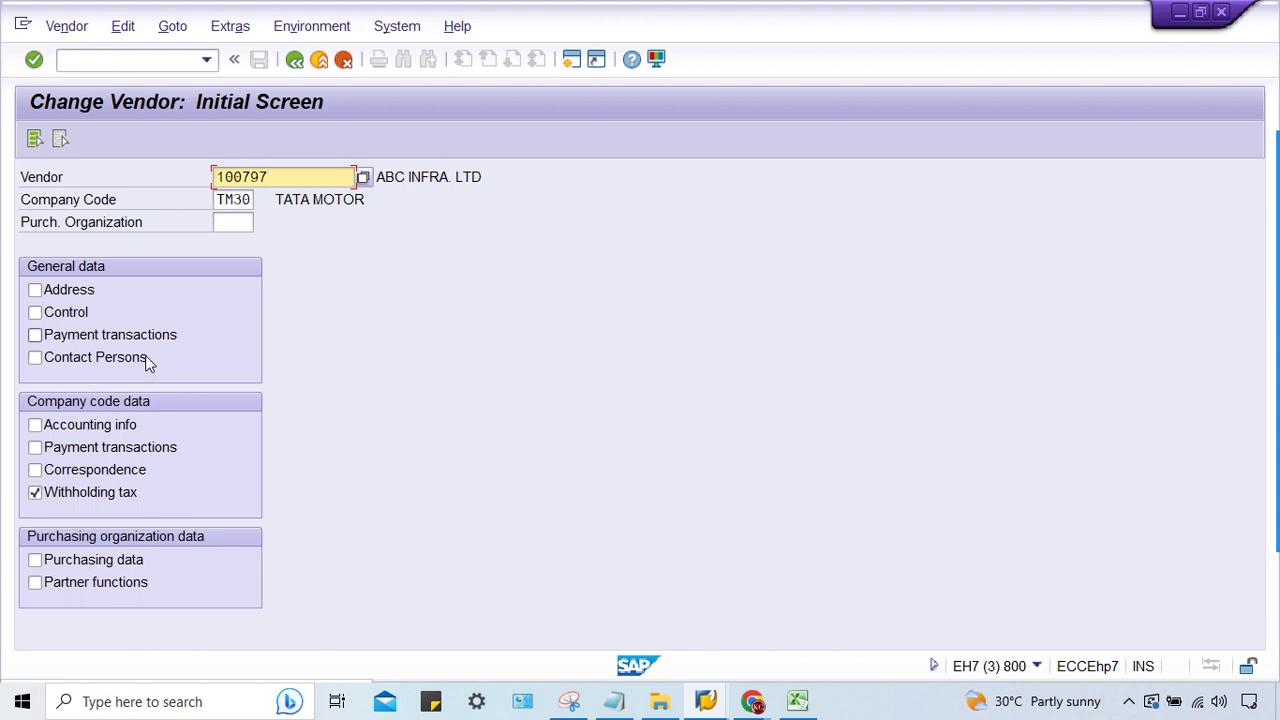
{"action": "left_click", "coordinate": [70, 447]}
{"action": "left_click", "coordinate": [36, 492]}
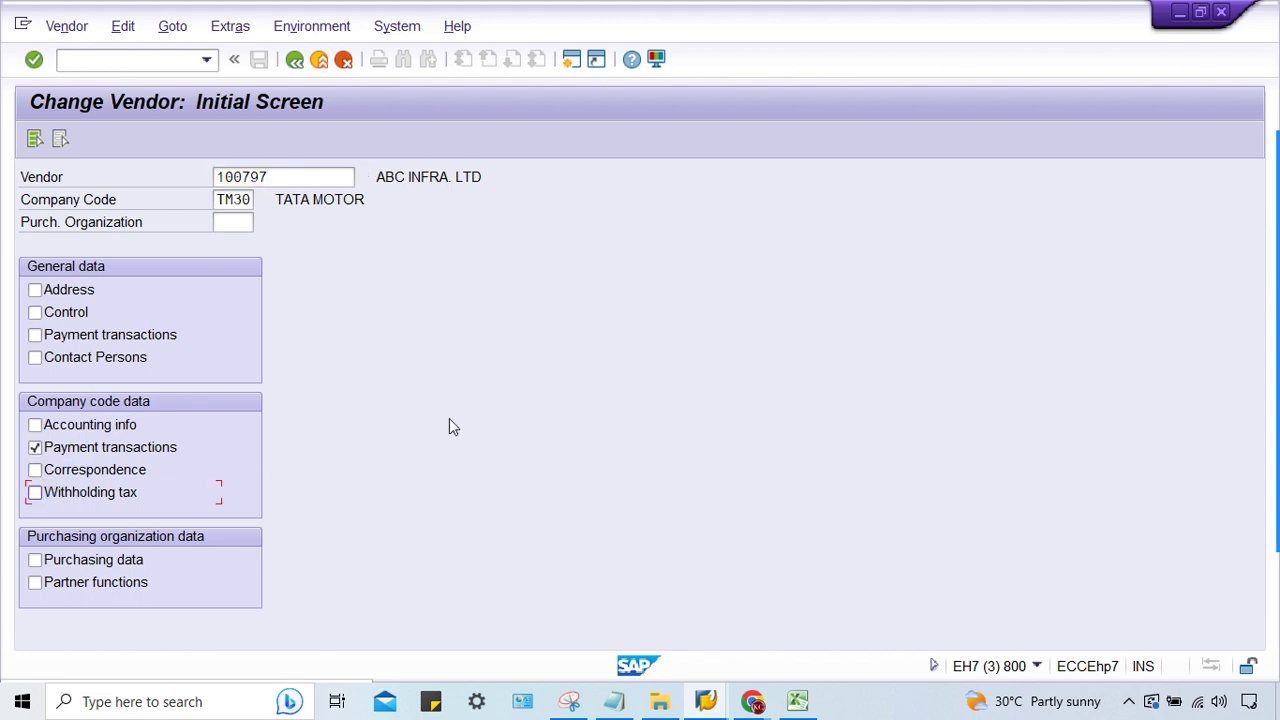
{"action": "key", "text": "Return"}
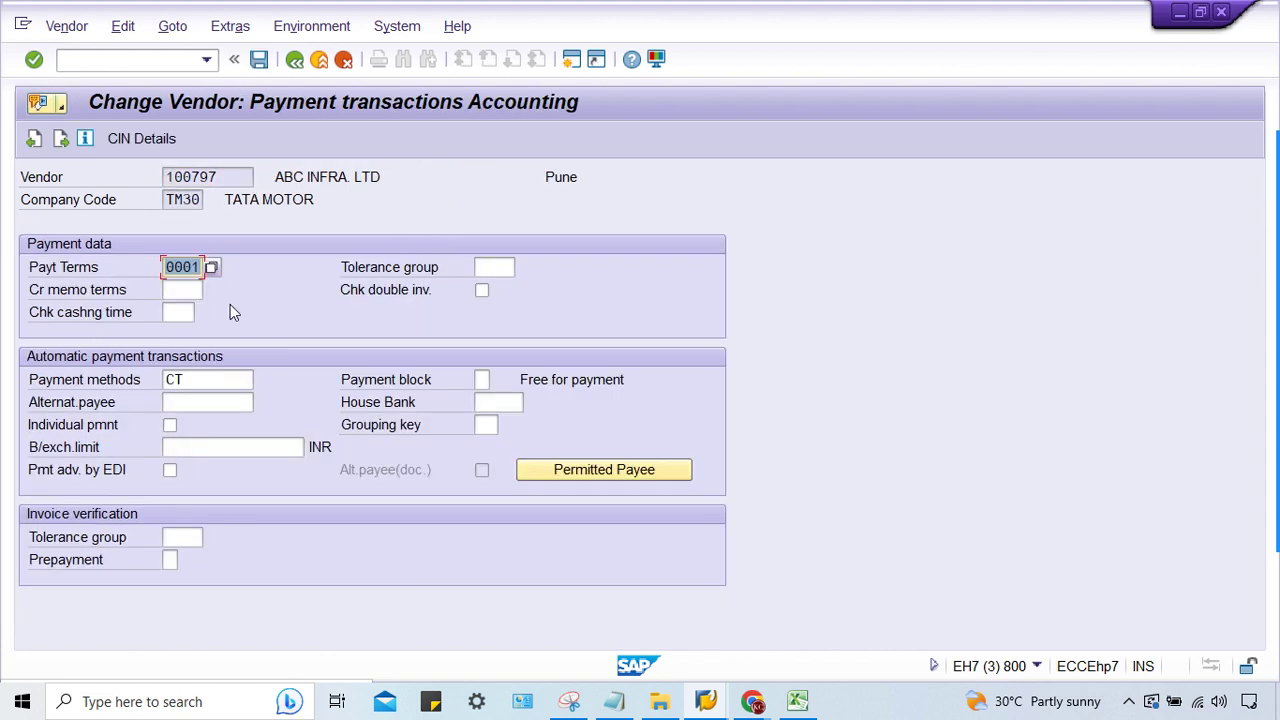
{"action": "type", "text": "TM30"}
{"action": "key", "text": "ctrl+s"}
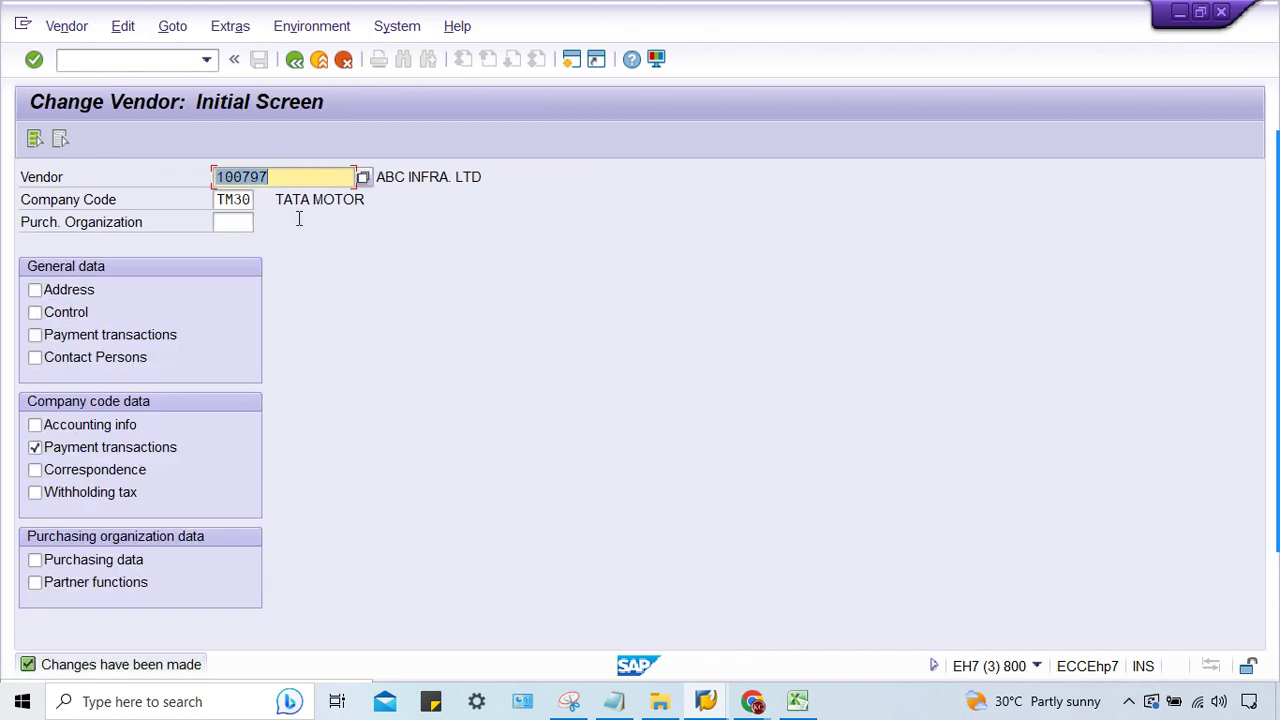
Step: Return the terms of payment session to SAP Easy Access and open vendor invoice entry with transaction FB60
{"action": "left_click", "coordinate": [706, 695]}
{"action": "left_click", "coordinate": [890, 657]}
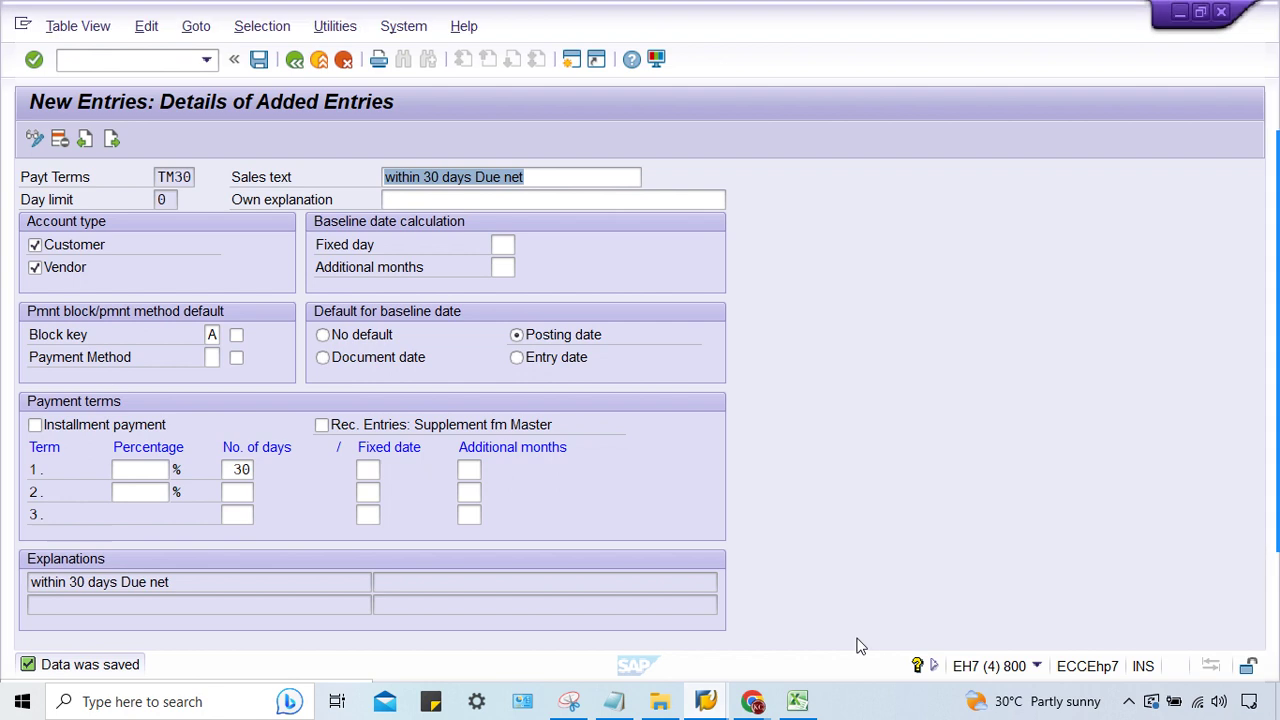
{"action": "key", "text": "Return"}
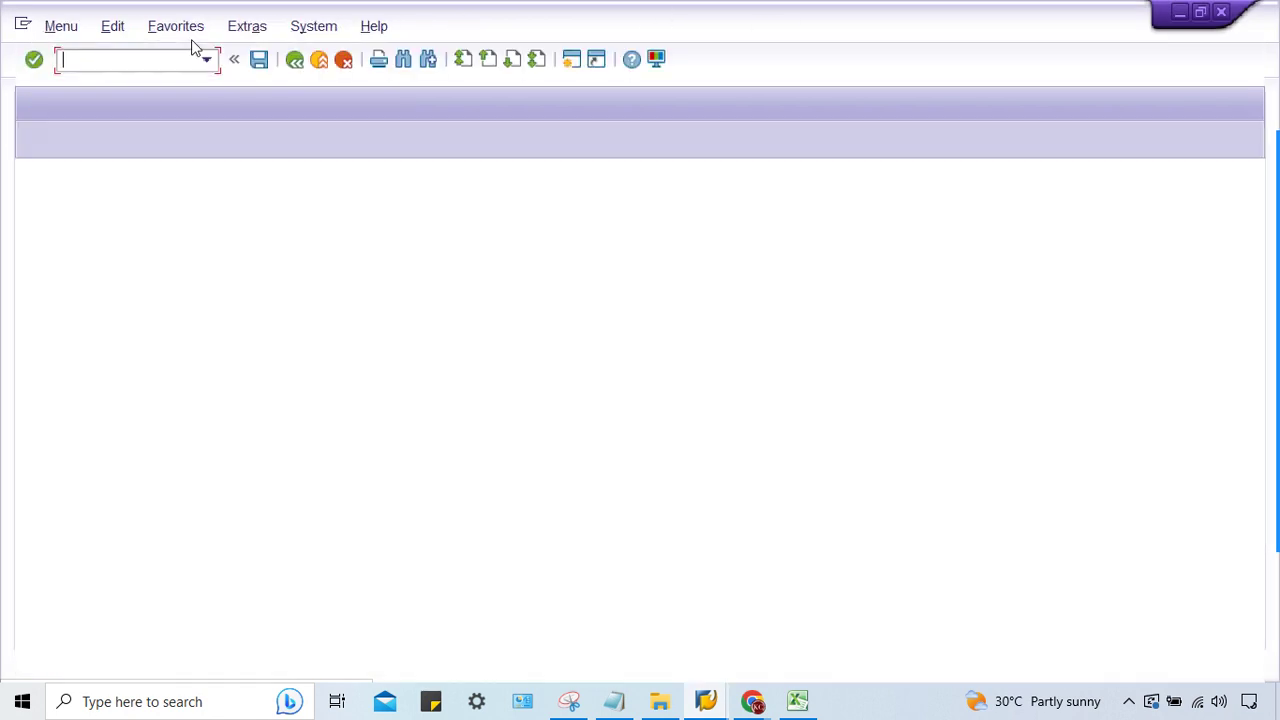
{"action": "left_click", "coordinate": [157, 52]}
{"action": "type", "text": "FB60"}
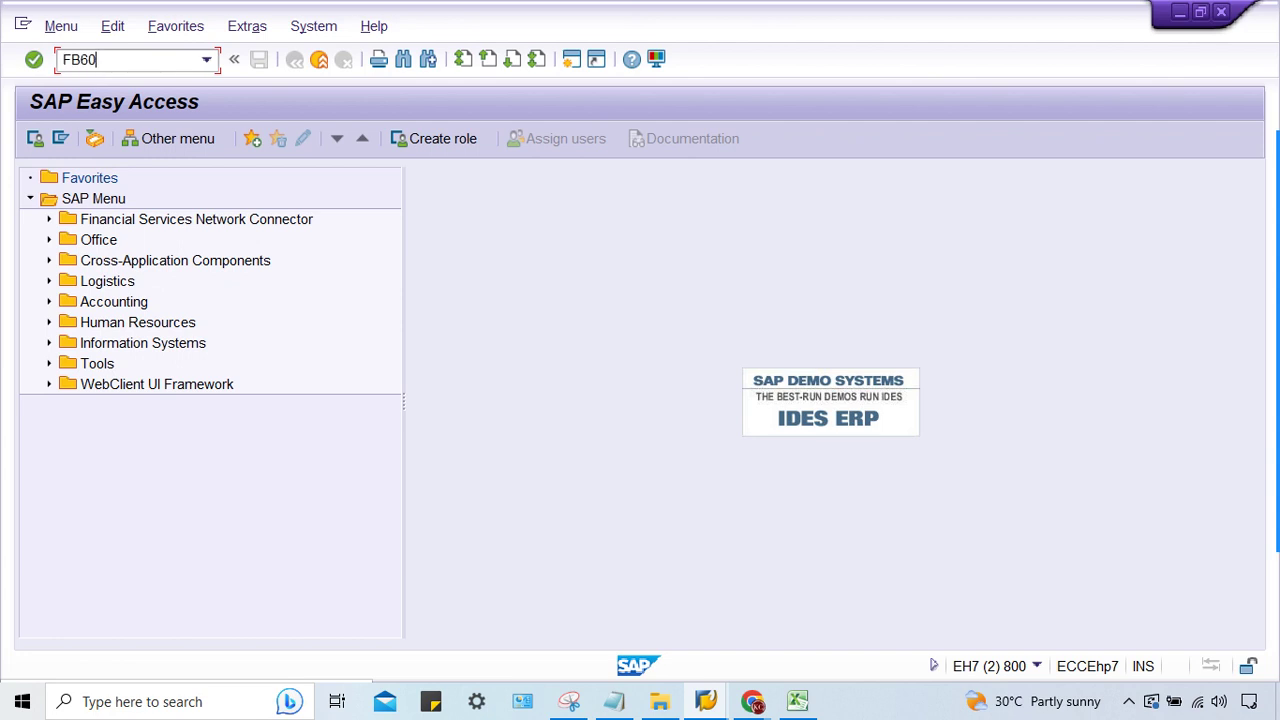
{"action": "key", "text": "Return"}
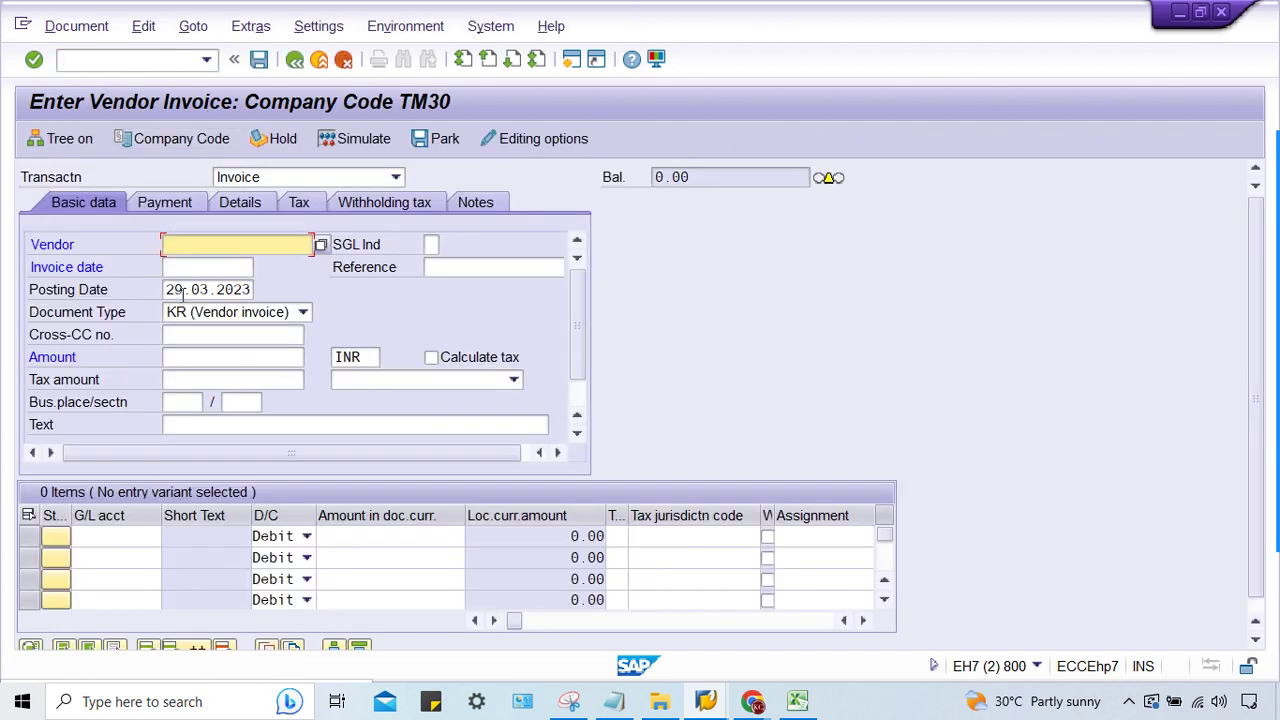
Step: Enter vendor ABC INFRA. LTD's number, invoice date 29.03.2023 and an amount of 1500 INR in the invoice's basic data
{"action": "left_click", "coordinate": [210, 246]}
{"action": "left_click", "coordinate": [198, 262]}
{"action": "left_click", "coordinate": [243, 266]}
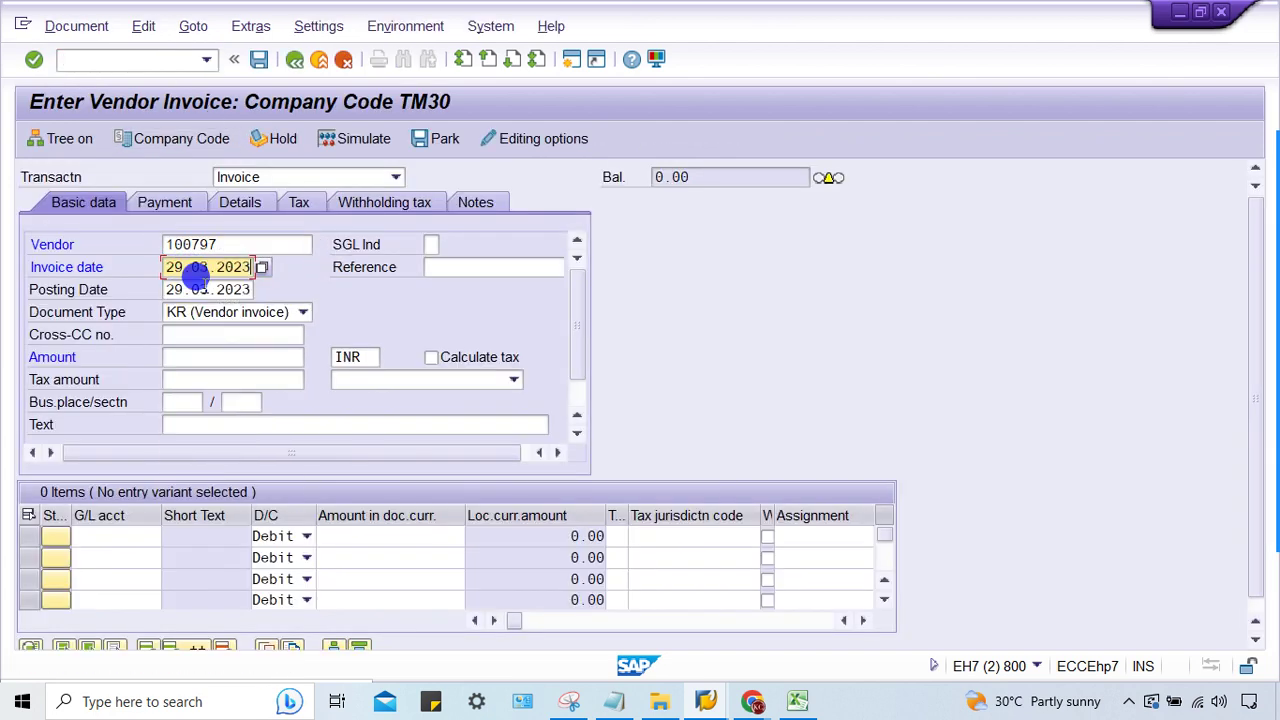
{"action": "left_click", "coordinate": [198, 358]}
{"action": "type", "text": "1000"}
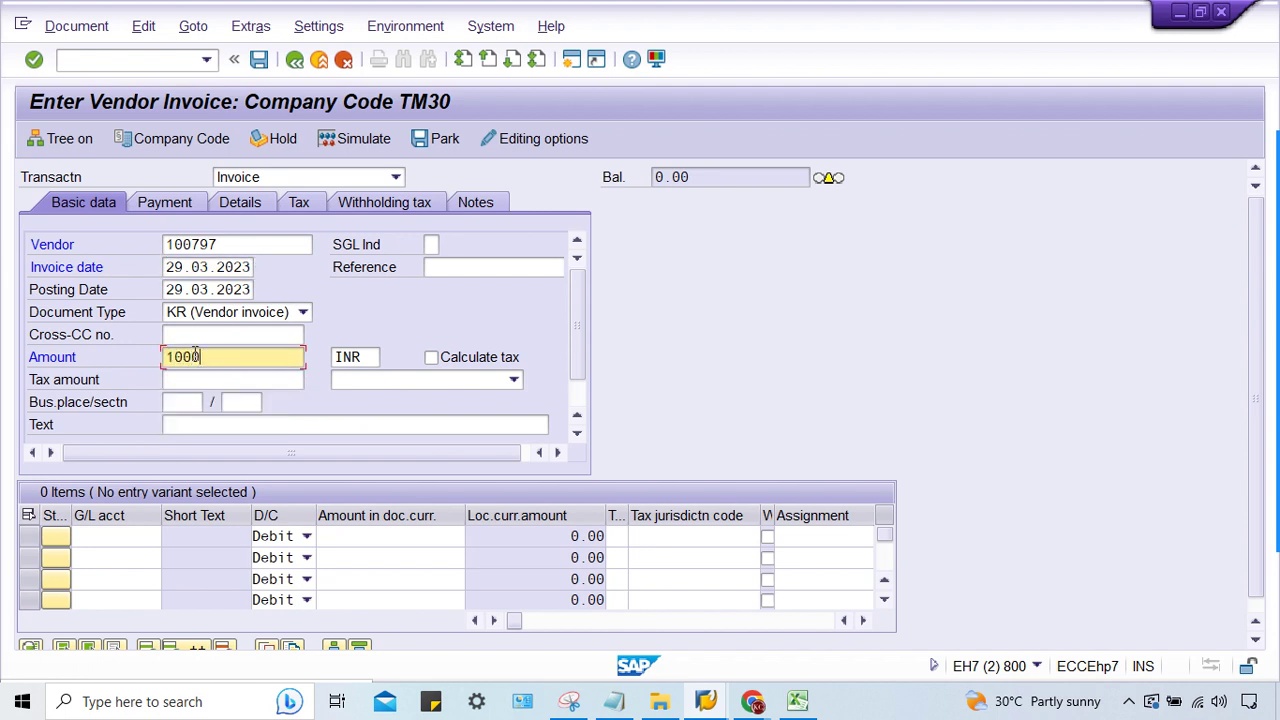
{"action": "key", "text": "Tab"}
{"action": "key", "text": "Tab"}
{"action": "key", "text": "Tab"}
{"action": "key", "text": "Tab"}
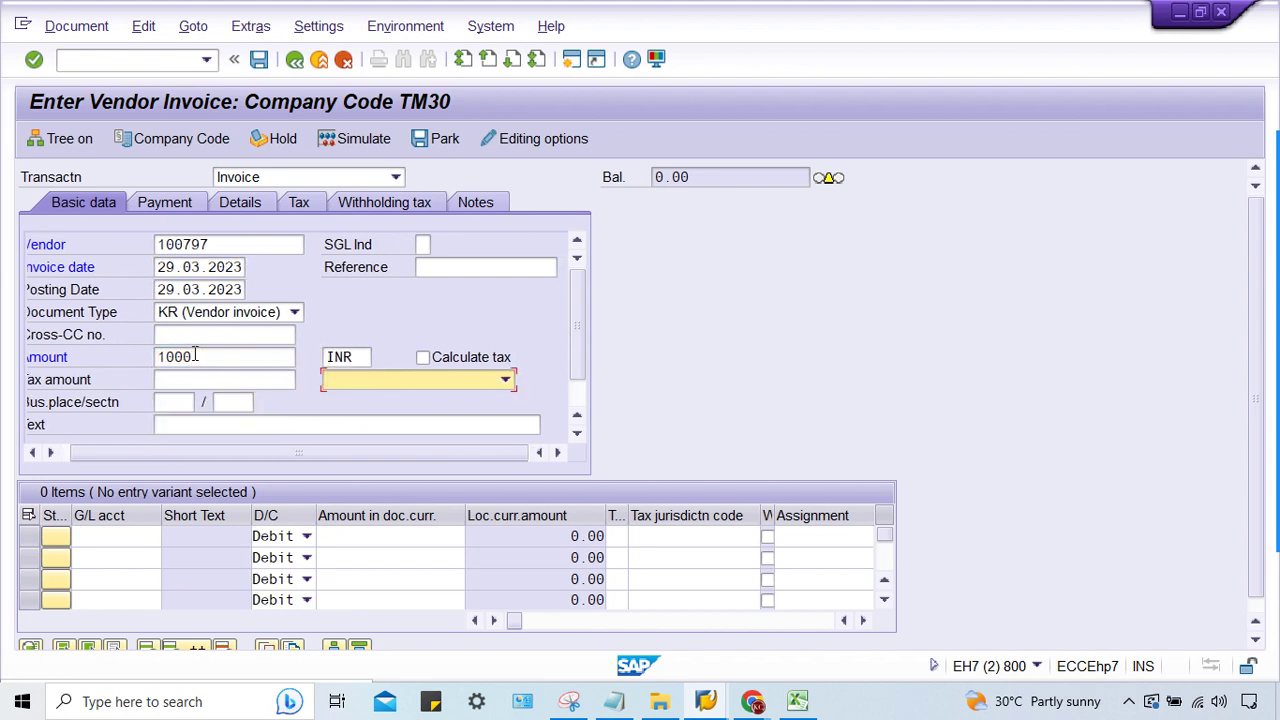
{"action": "double_click", "coordinate": [200, 358]}
{"action": "type", "text": "1500"}
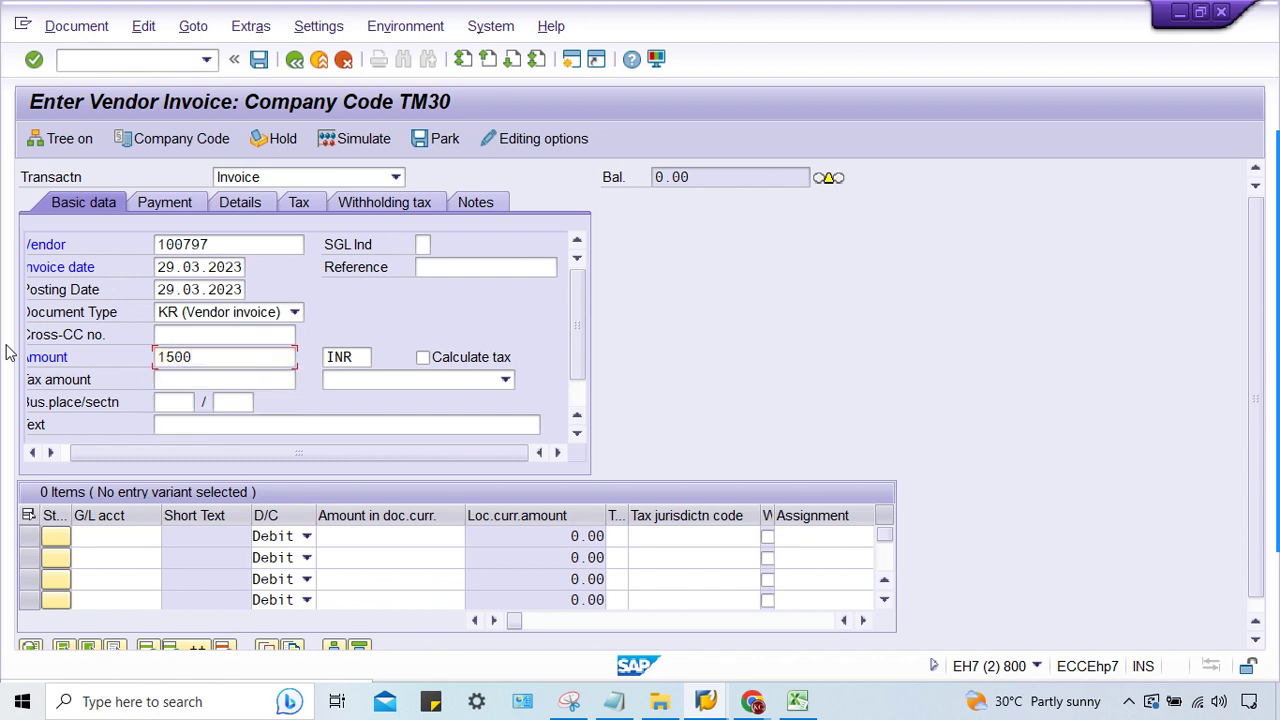
Step: Add a debit line of 1,500 on G/L account 4000 and validate the invoice entry
{"action": "key", "text": "Tab"}
{"action": "type", "text": "4000"}
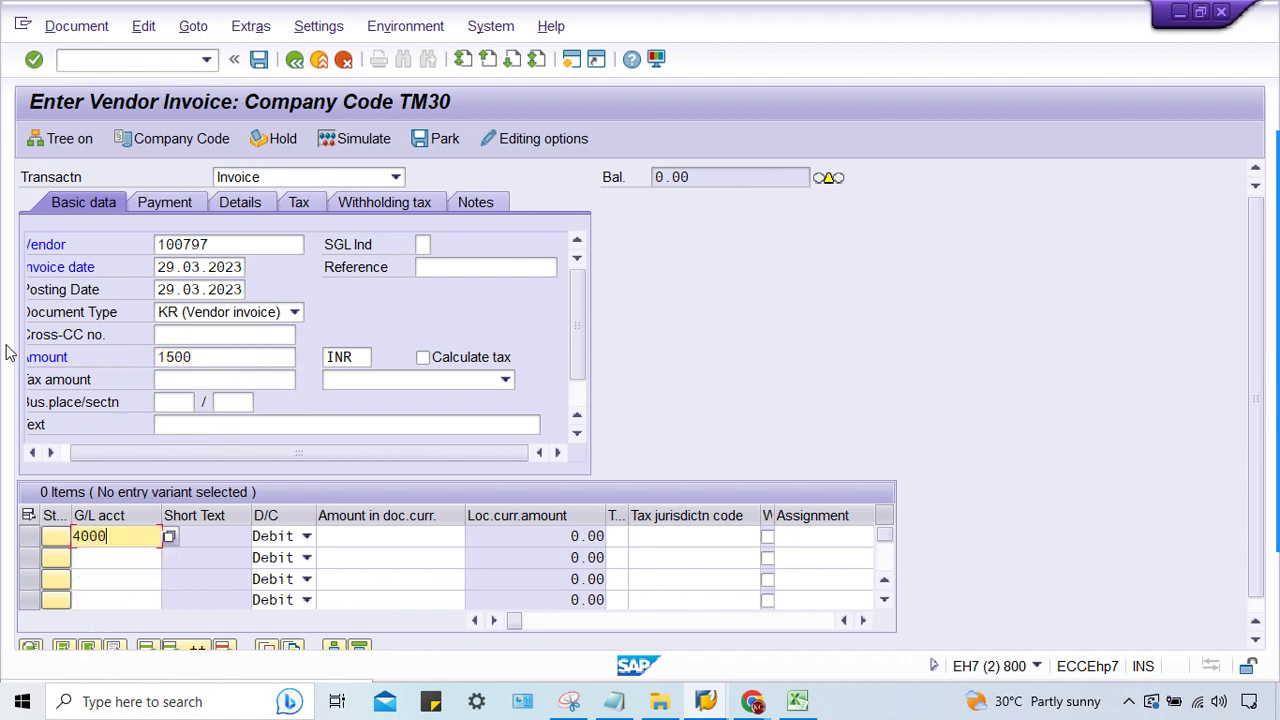
{"action": "key", "text": "Tab"}
{"action": "key", "text": "Tab"}
{"action": "type", "text": "1,500"}
{"action": "key", "text": "Return"}
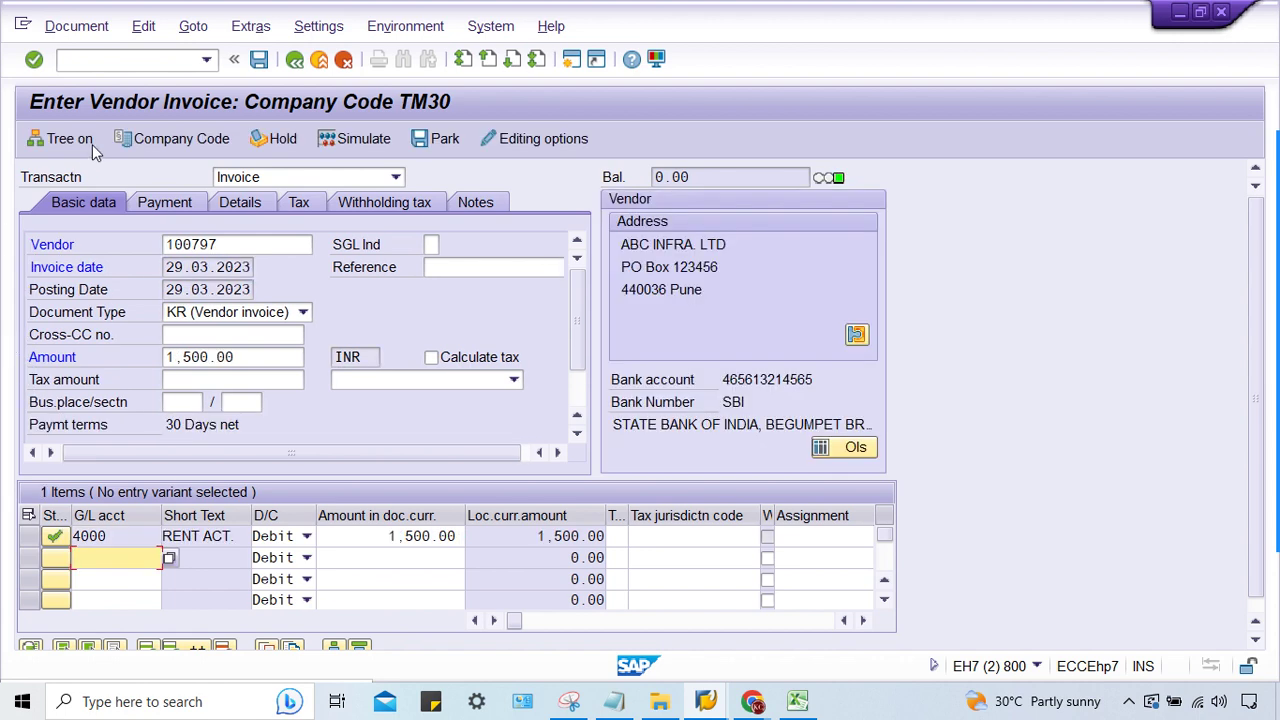
Step: Check the payment terms and payment block in the invoice's payment data and try to post the invoice
{"action": "left_click", "coordinate": [160, 203]}
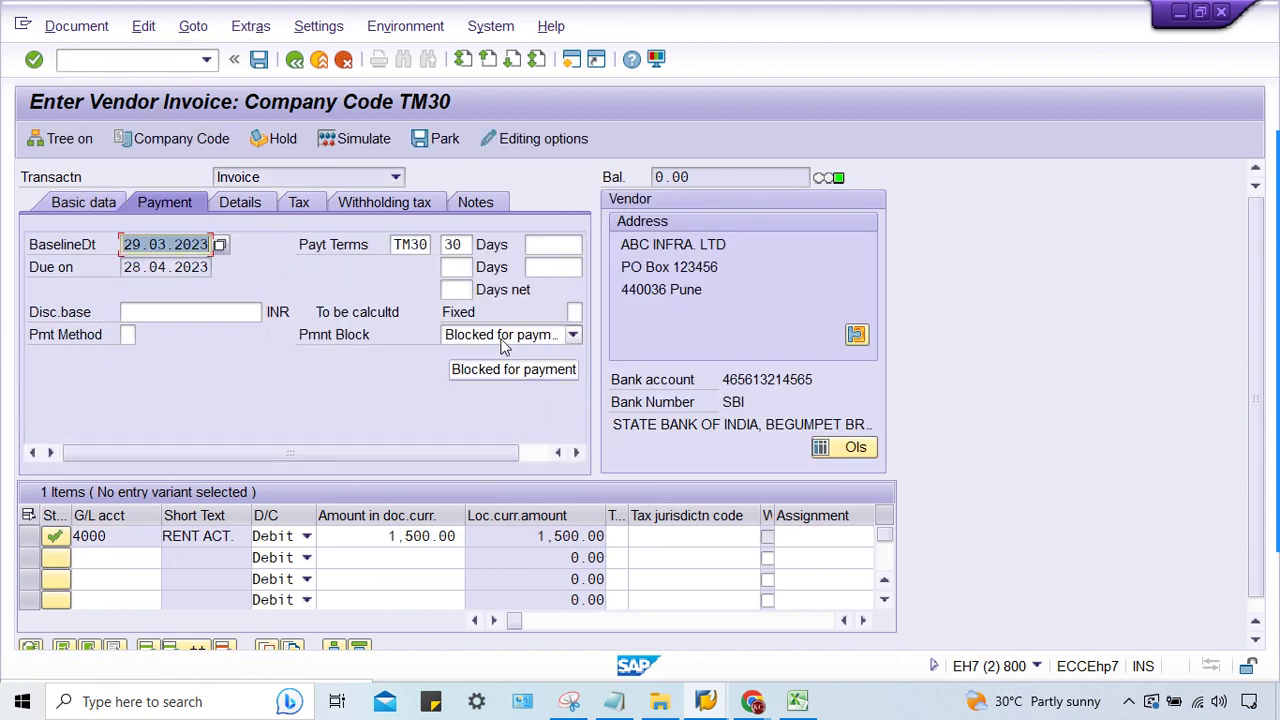
{"action": "left_click", "coordinate": [460, 414]}
{"action": "key", "text": "Return"}
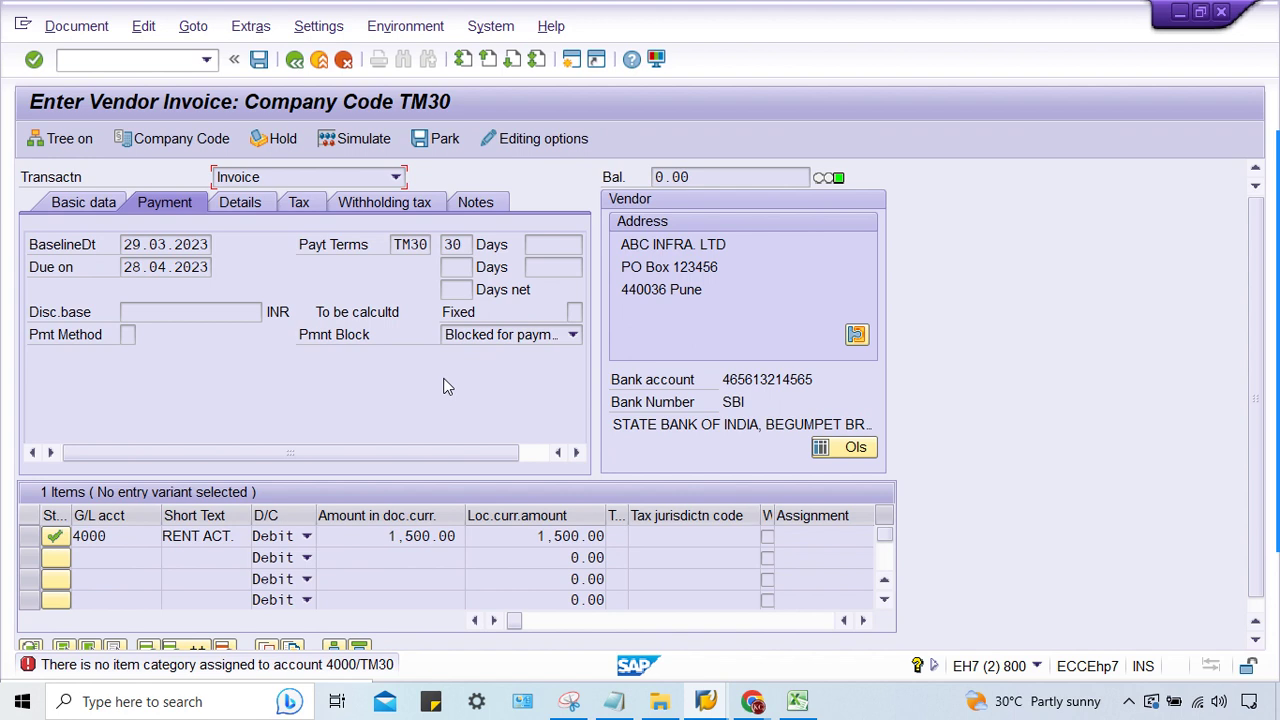
Step: Open a new SAP session and display the SAP Customizing Implementation Guide
{"action": "left_click", "coordinate": [571, 59]}
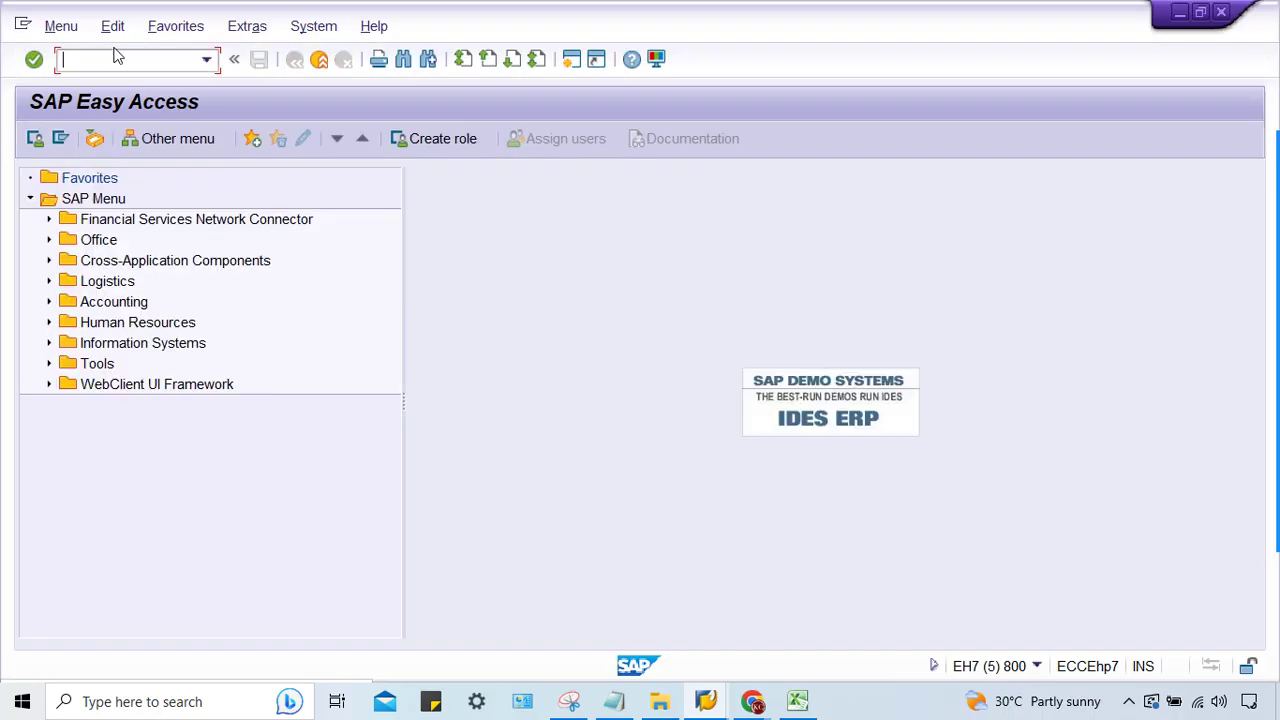
{"action": "left_click", "coordinate": [100, 57]}
{"action": "key", "text": "Return"}
{"action": "left_click", "coordinate": [108, 137]}
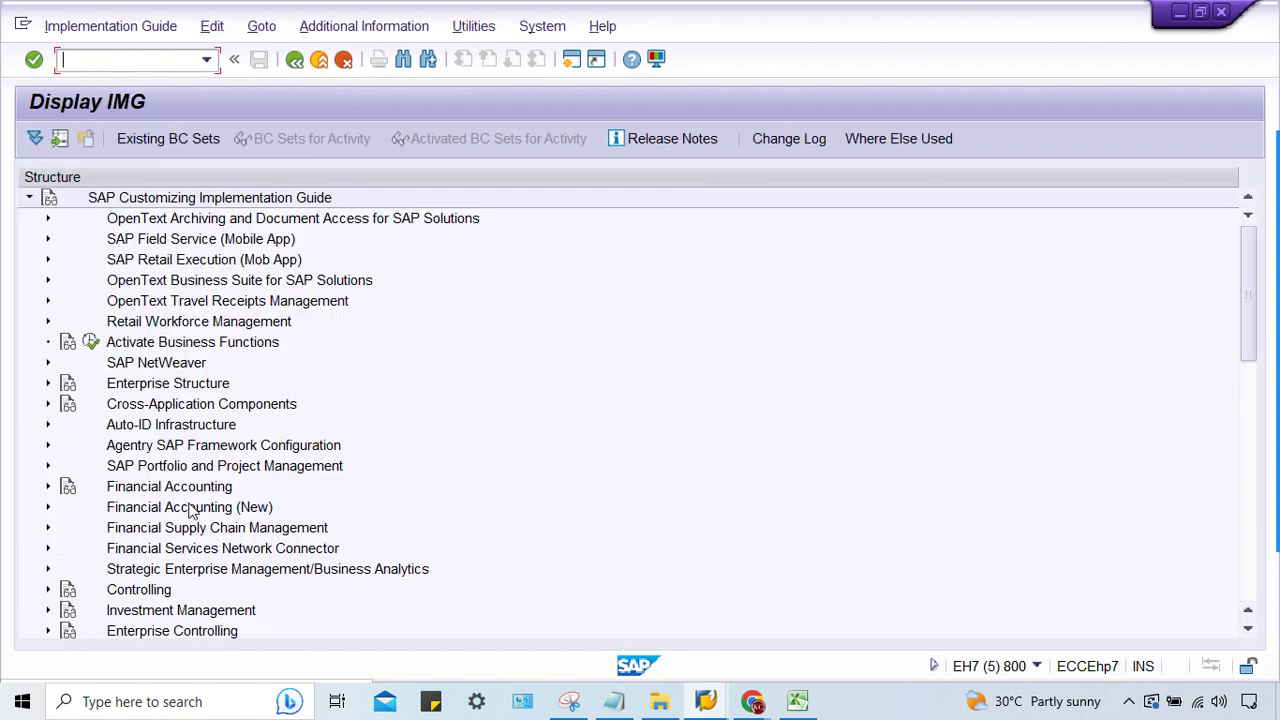
Step: Open the Activate Document Splitting activity for General Ledger Accounting (New) business transactions under Financial Accounting (New)
{"action": "double_click", "coordinate": [190, 508]}
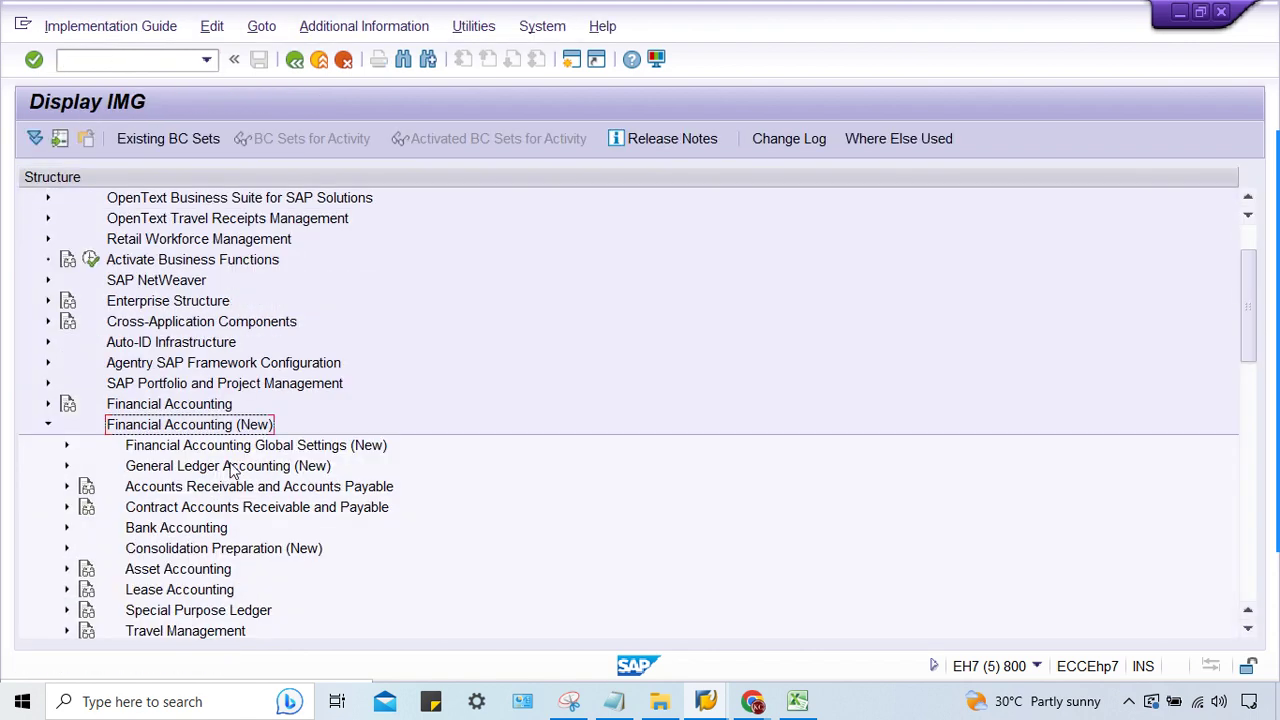
{"action": "left_click", "coordinate": [259, 449]}
{"action": "double_click", "coordinate": [228, 467]}
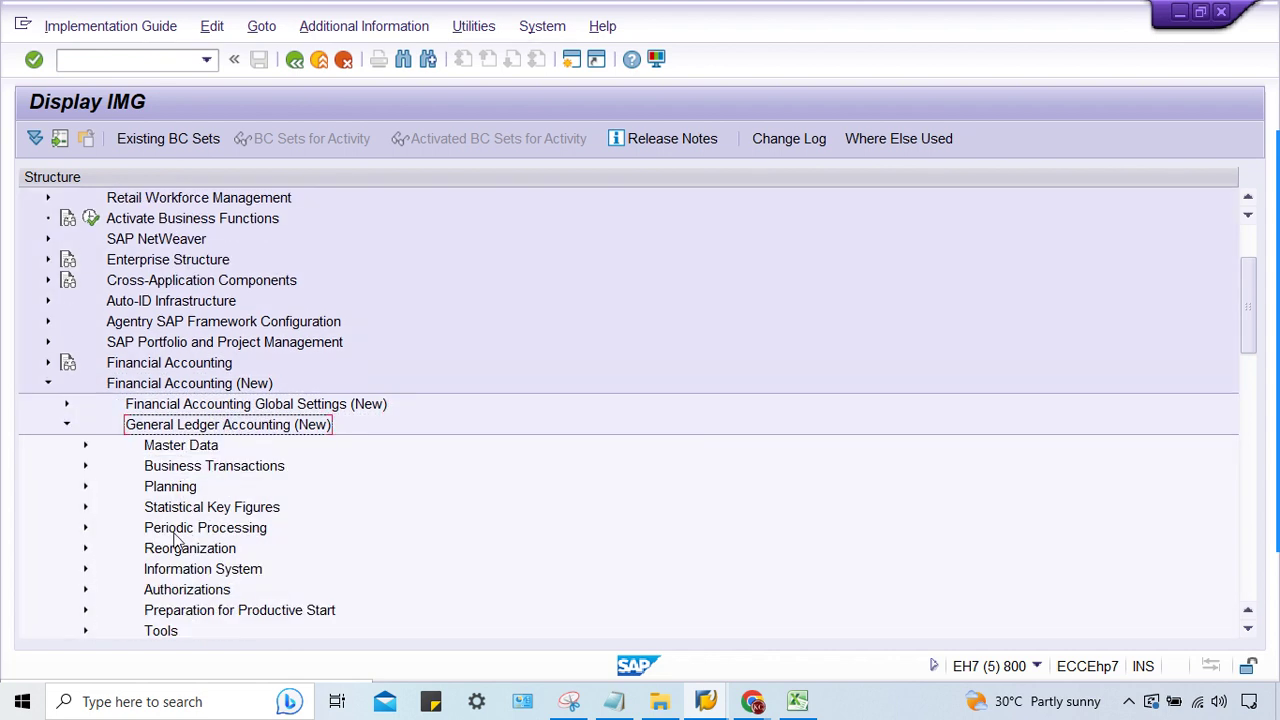
{"action": "double_click", "coordinate": [201, 465]}
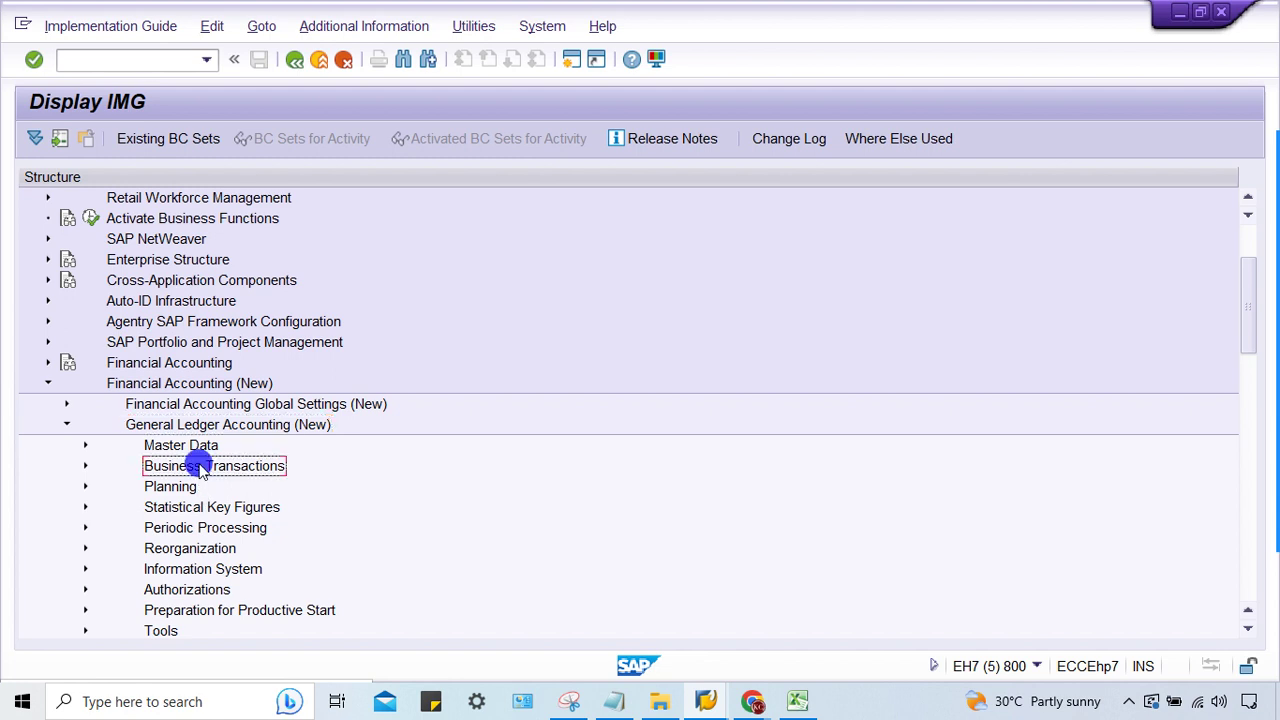
{"action": "double_click", "coordinate": [240, 404]}
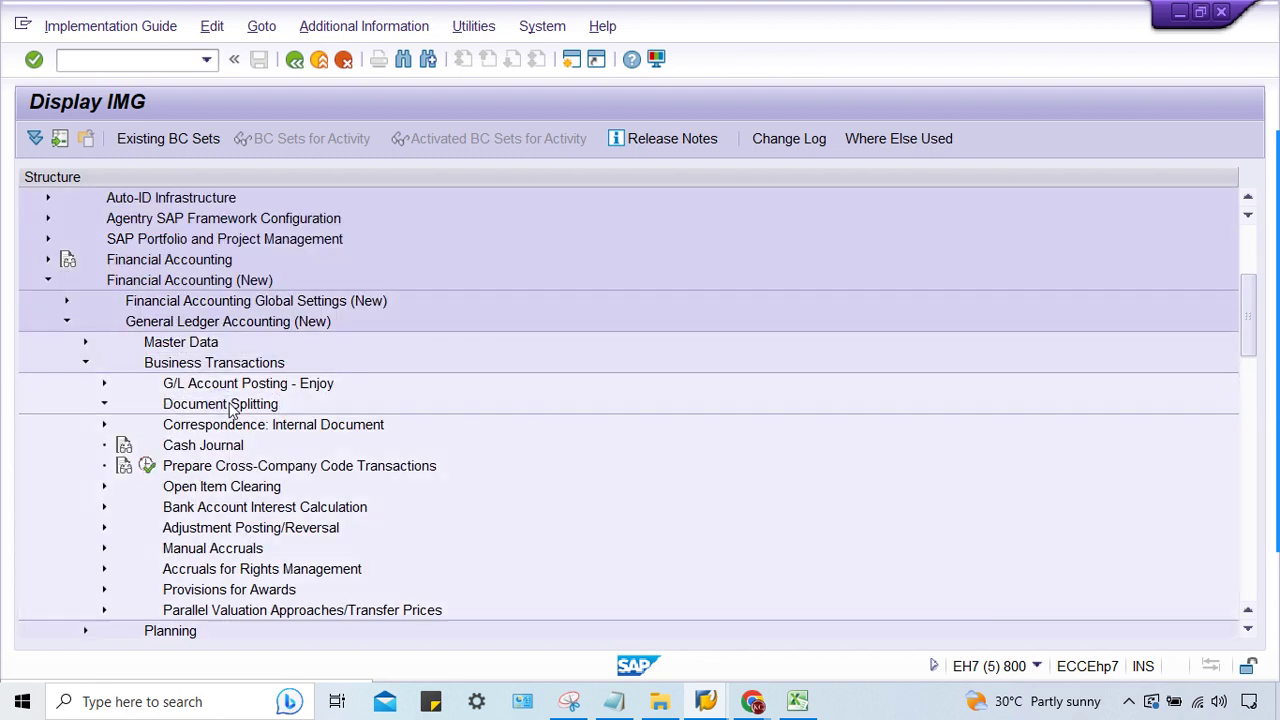
{"action": "left_click", "coordinate": [166, 589]}
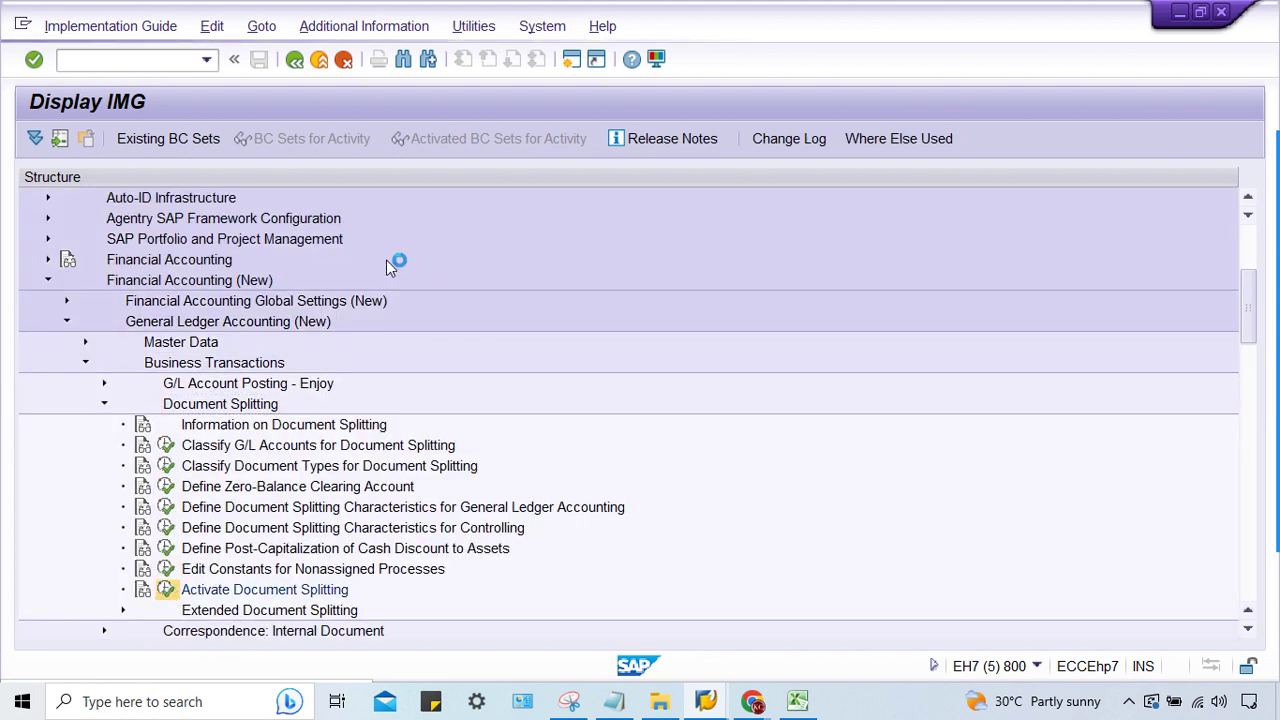
Step: Mark company code TM30 as inactive for document splitting, switch off the general Document Splitting activation, and save
{"action": "double_click", "coordinate": [140, 226]}
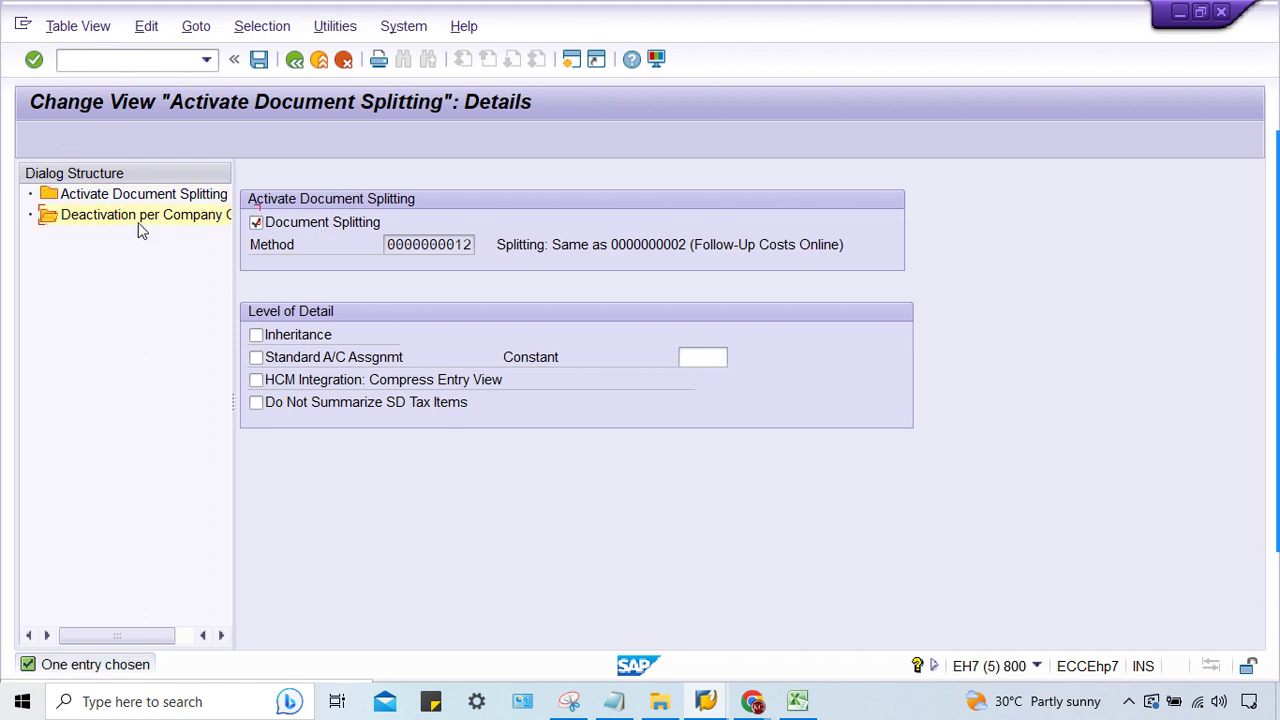
{"action": "left_click", "coordinate": [478, 562]}
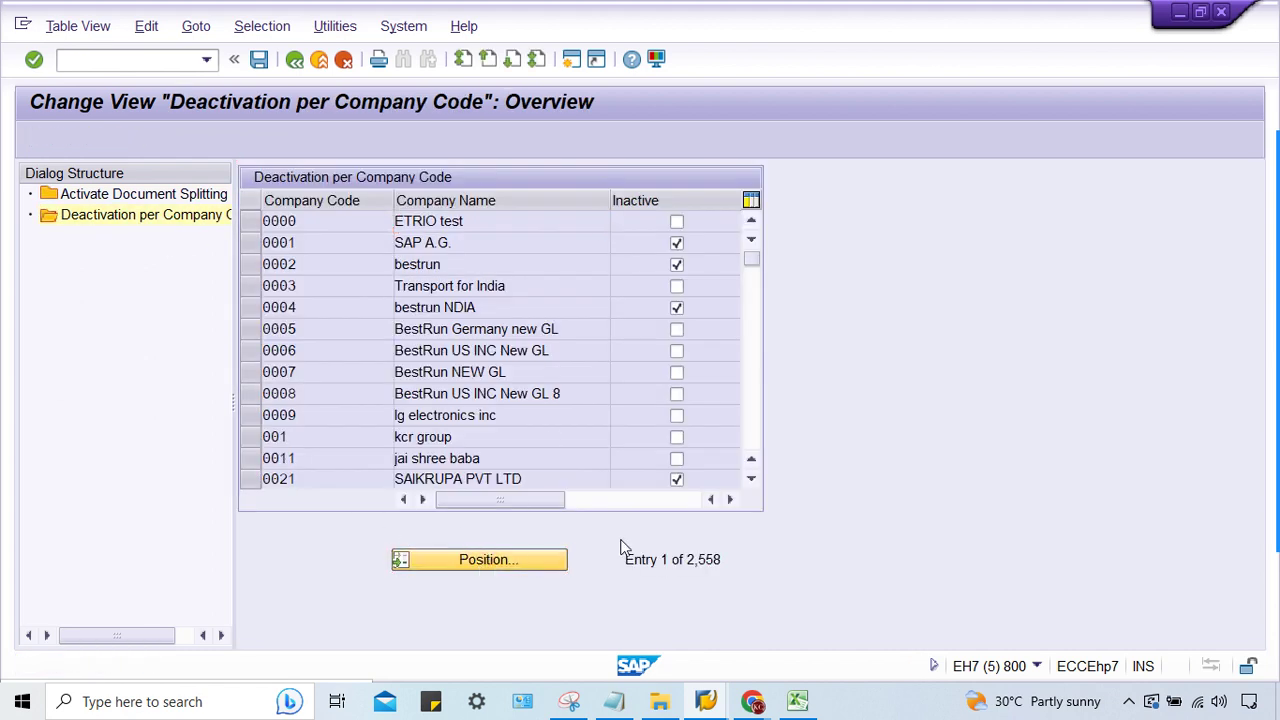
{"action": "type", "text": "TM30"}
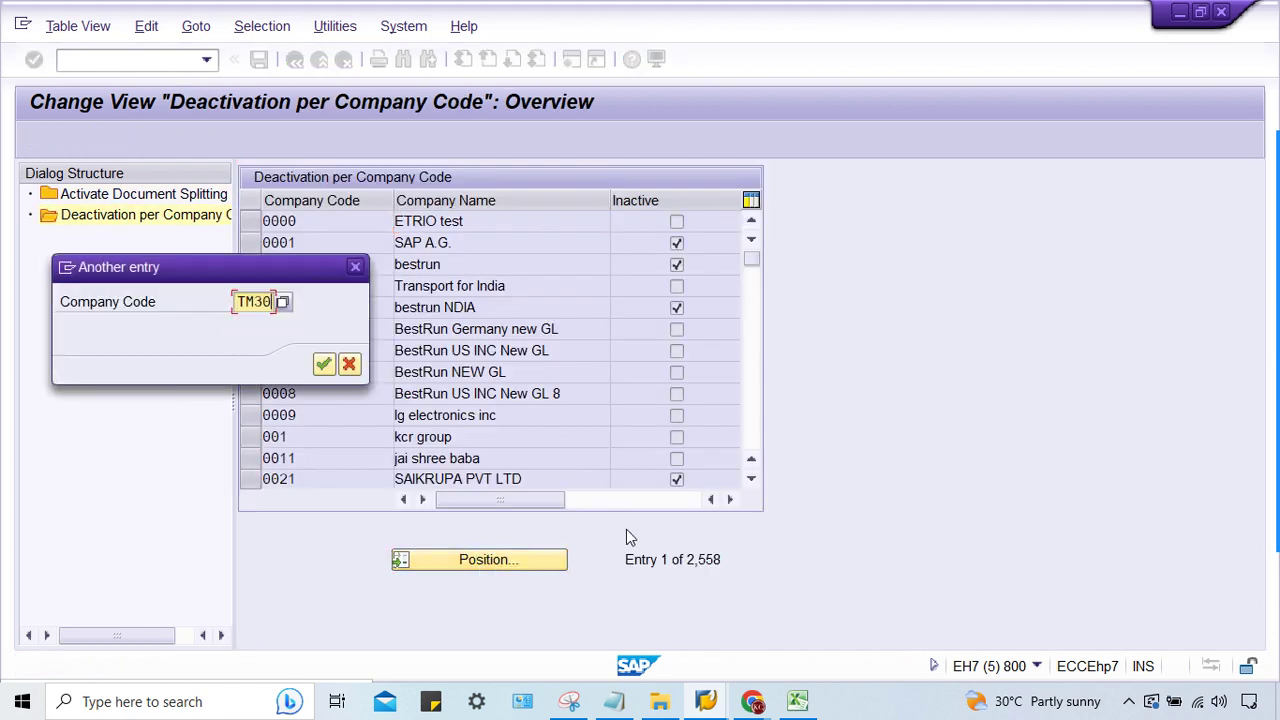
{"action": "key", "text": "Return"}
{"action": "left_click", "coordinate": [676, 221]}
{"action": "key", "text": "F3"}
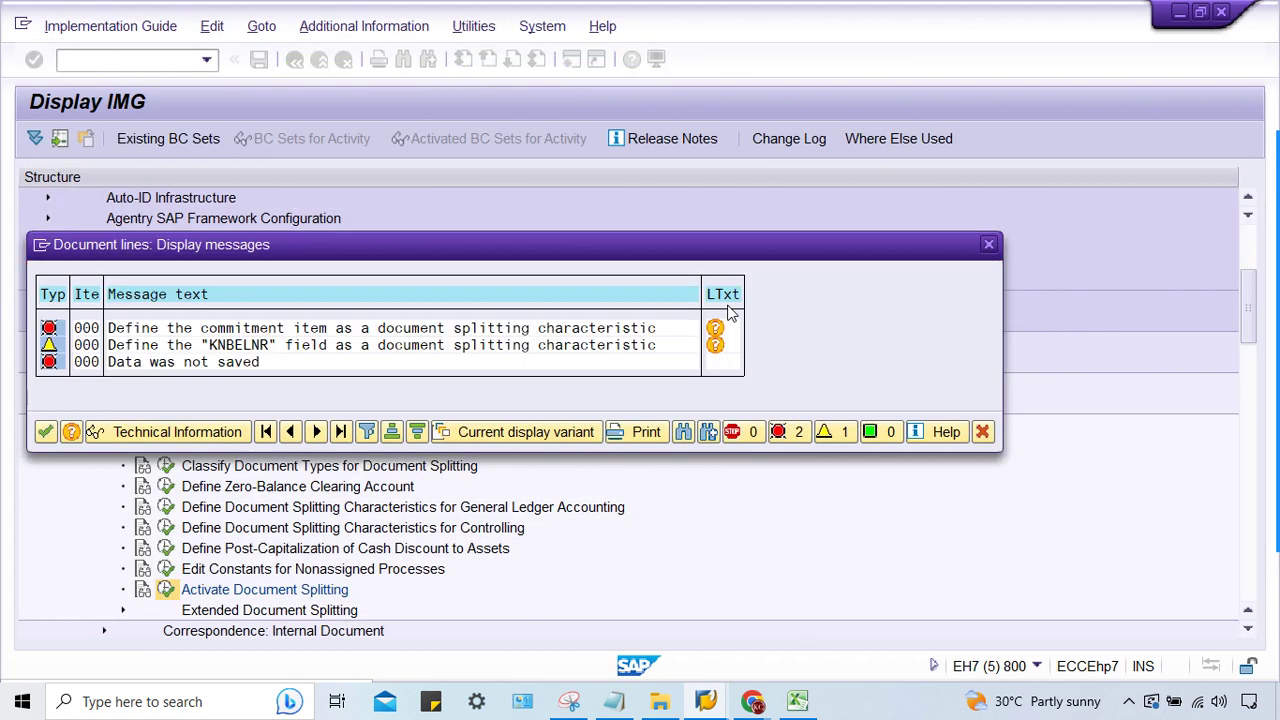
{"action": "key", "text": "Return"}
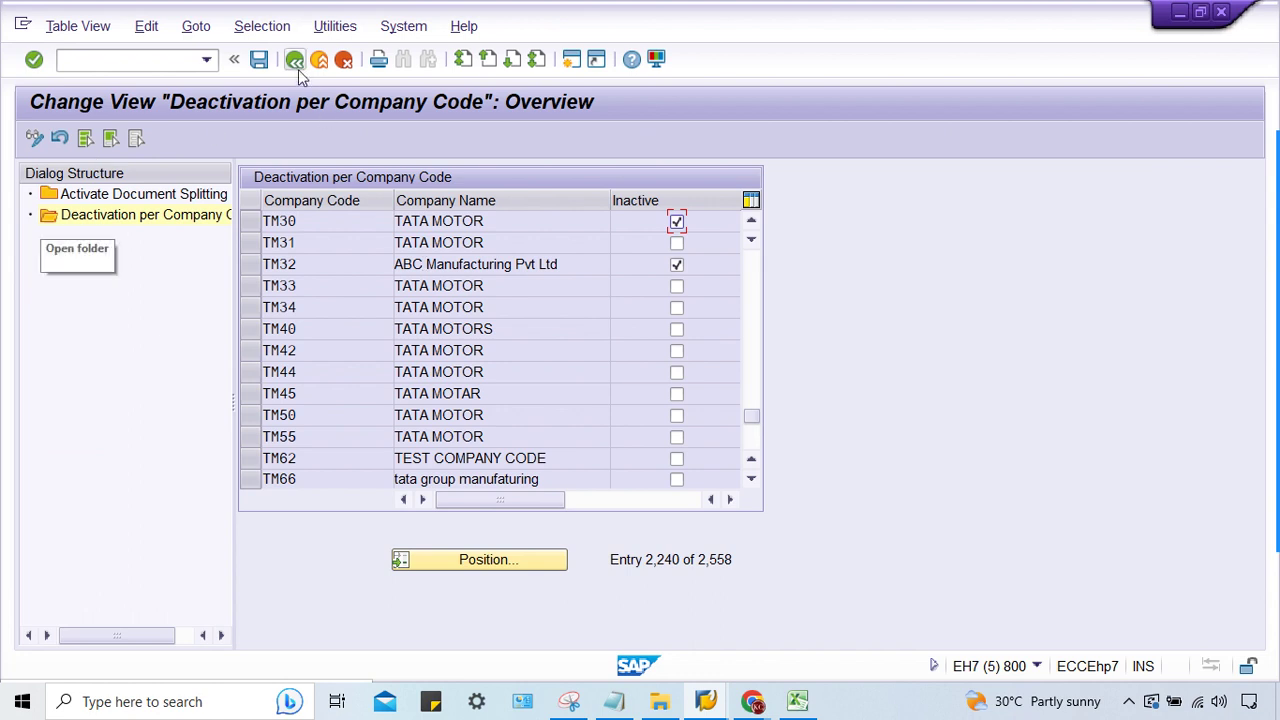
{"action": "double_click", "coordinate": [108, 195]}
{"action": "left_click", "coordinate": [258, 222]}
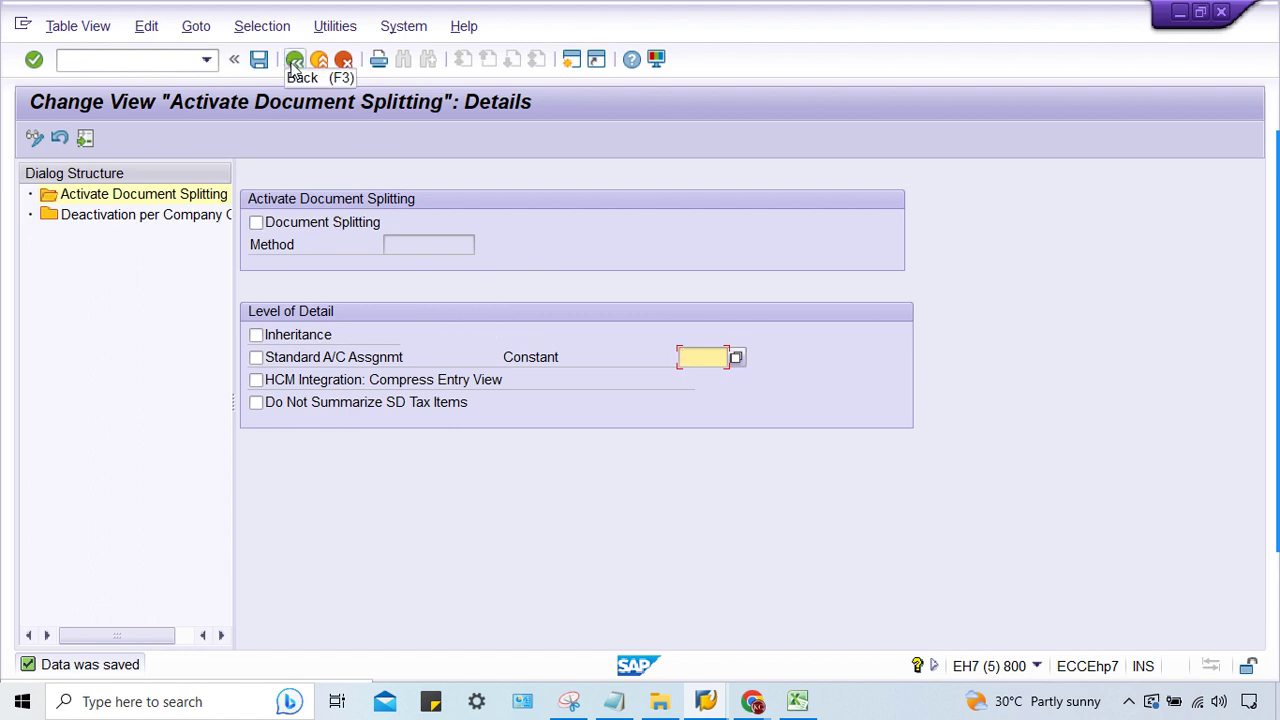
Step: Return to the vendor invoice session and restart the entry with /NFB60
{"action": "left_click", "coordinate": [705, 701]}
{"action": "left_click", "coordinate": [881, 649]}
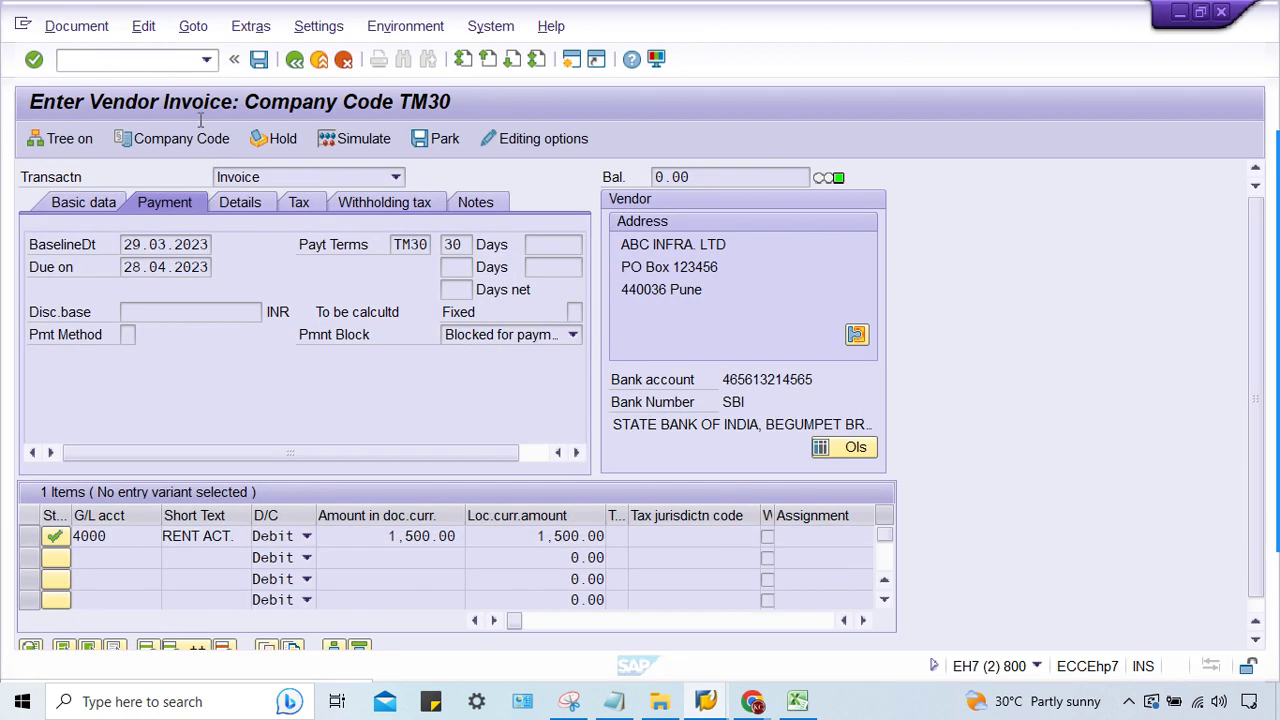
{"action": "left_click", "coordinate": [198, 62]}
{"action": "left_click", "coordinate": [143, 96]}
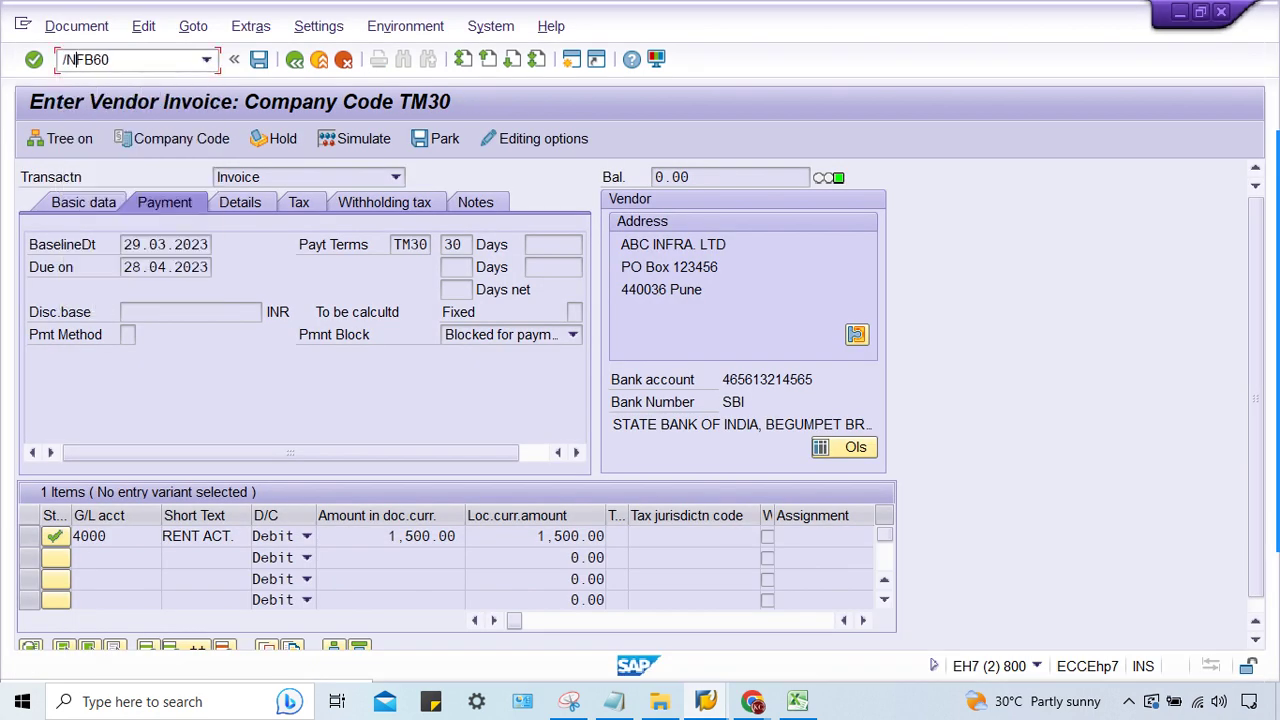
{"action": "key", "text": "Return"}
Step: Fill in the new invoice's header with ABC INFRA. LTD's vendor number, invoice date 29.03.2023 and amount 1500
{"action": "left_click", "coordinate": [171, 246]}
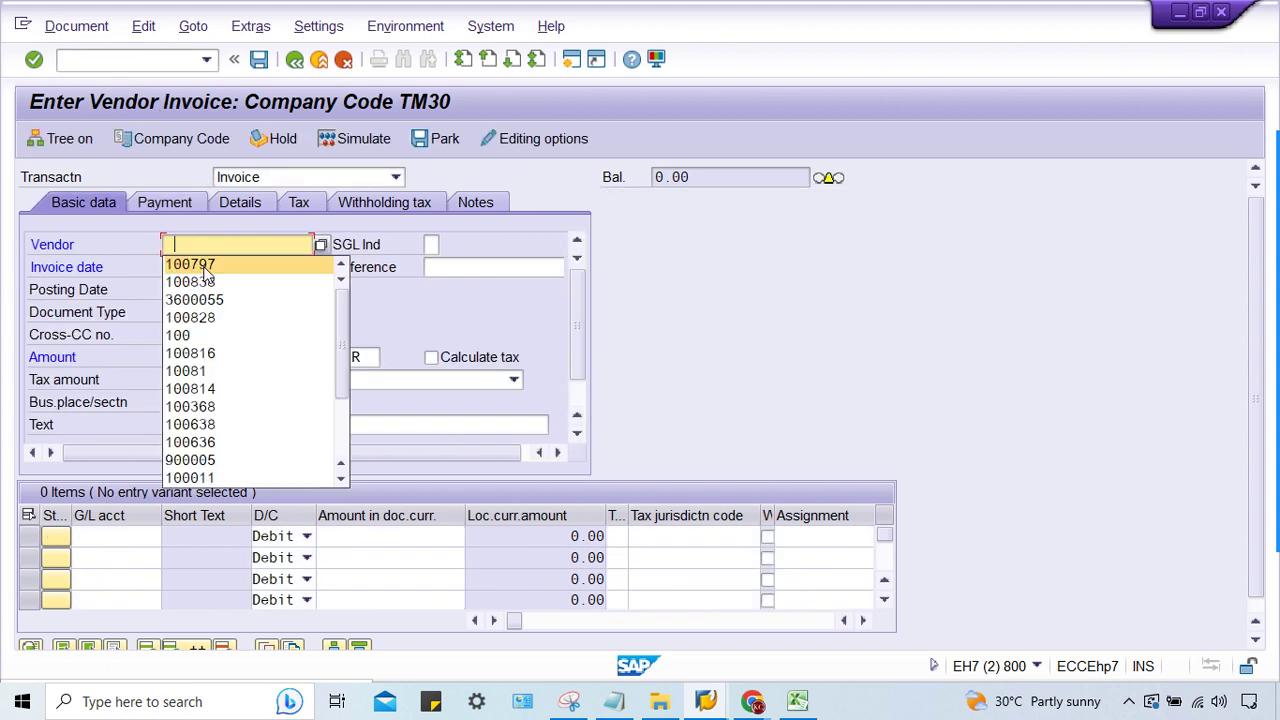
{"action": "left_click", "coordinate": [200, 263]}
{"action": "left_click", "coordinate": [200, 267]}
{"action": "left_click", "coordinate": [200, 303]}
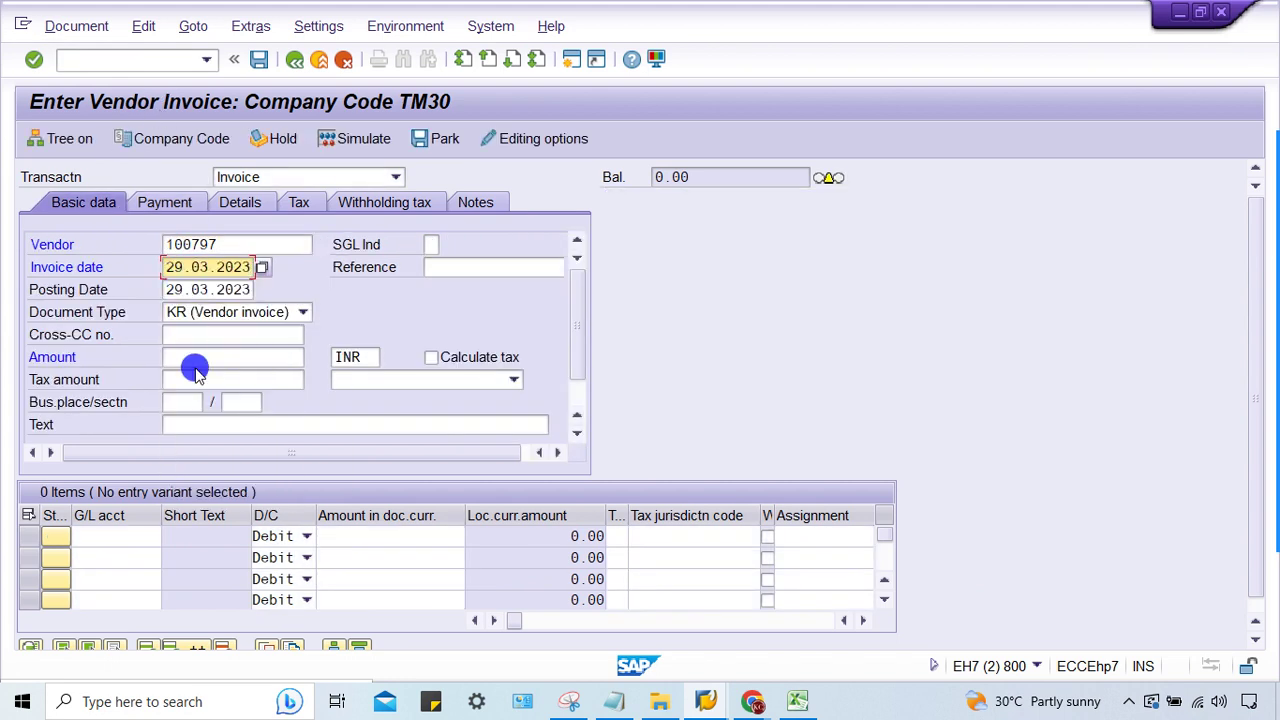
{"action": "left_click", "coordinate": [190, 355]}
{"action": "left_click", "coordinate": [203, 368]}
Step: Enter a 1500 debit item for G/L account 4000, check the invoice's payment data, and post the invoice
{"action": "left_click", "coordinate": [110, 536]}
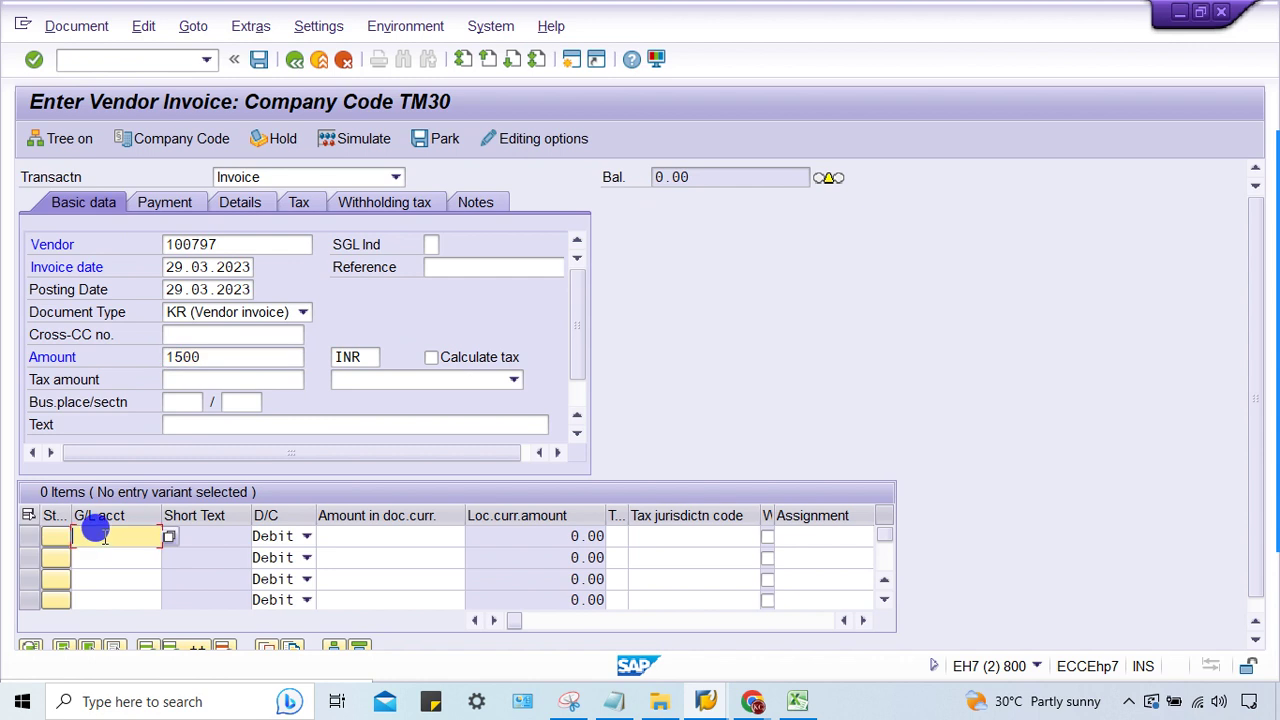
{"action": "left_click", "coordinate": [129, 306]}
{"action": "key", "text": "Tab"}
{"action": "key", "text": "Tab"}
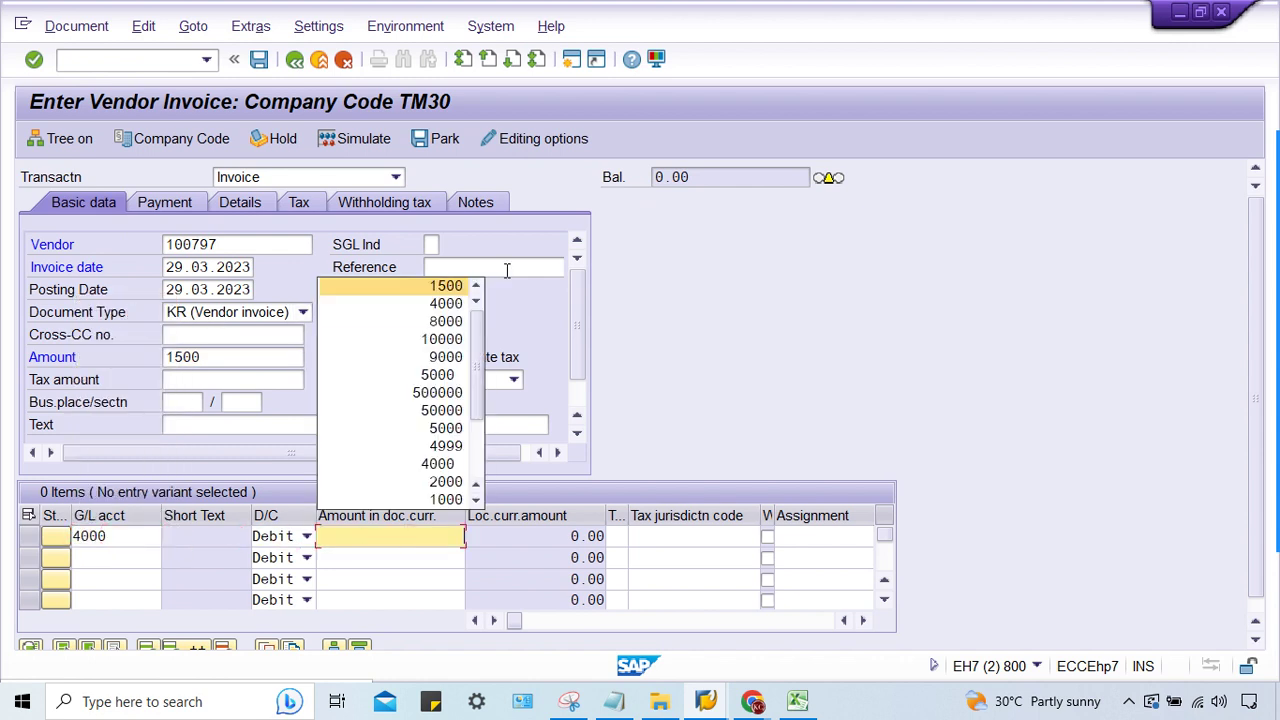
{"action": "left_click", "coordinate": [420, 283]}
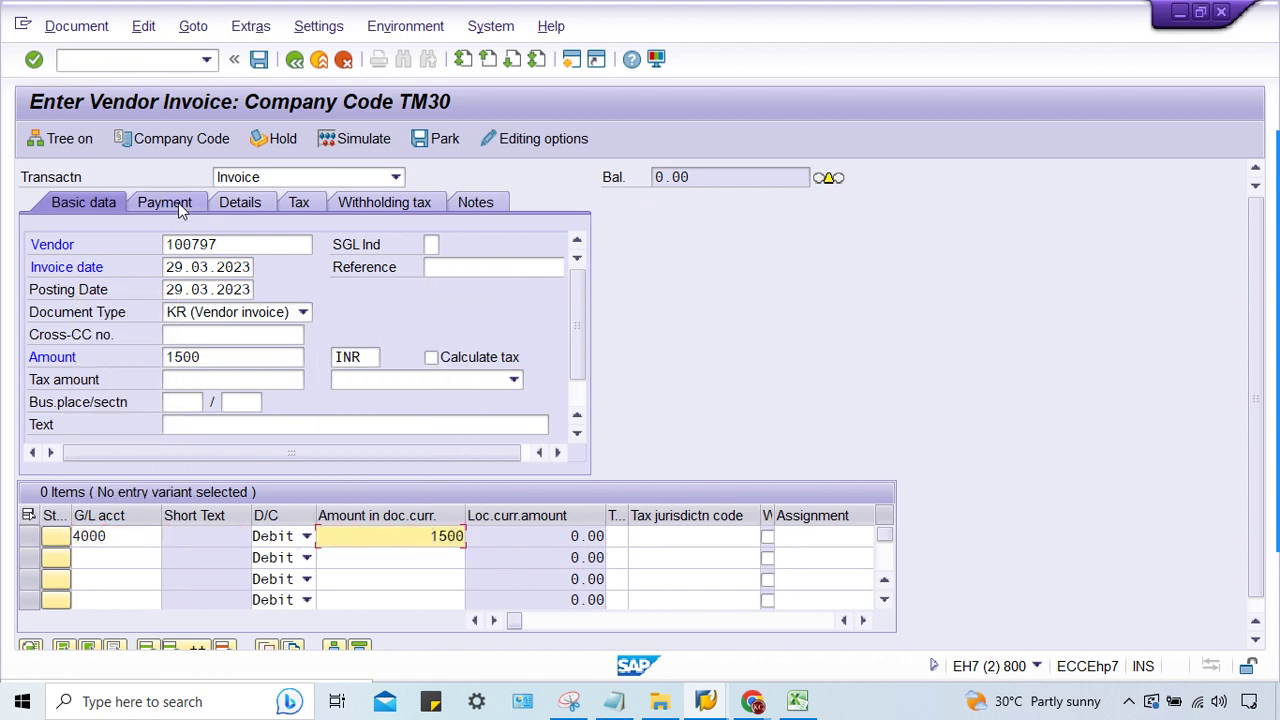
{"action": "key", "text": "Return"}
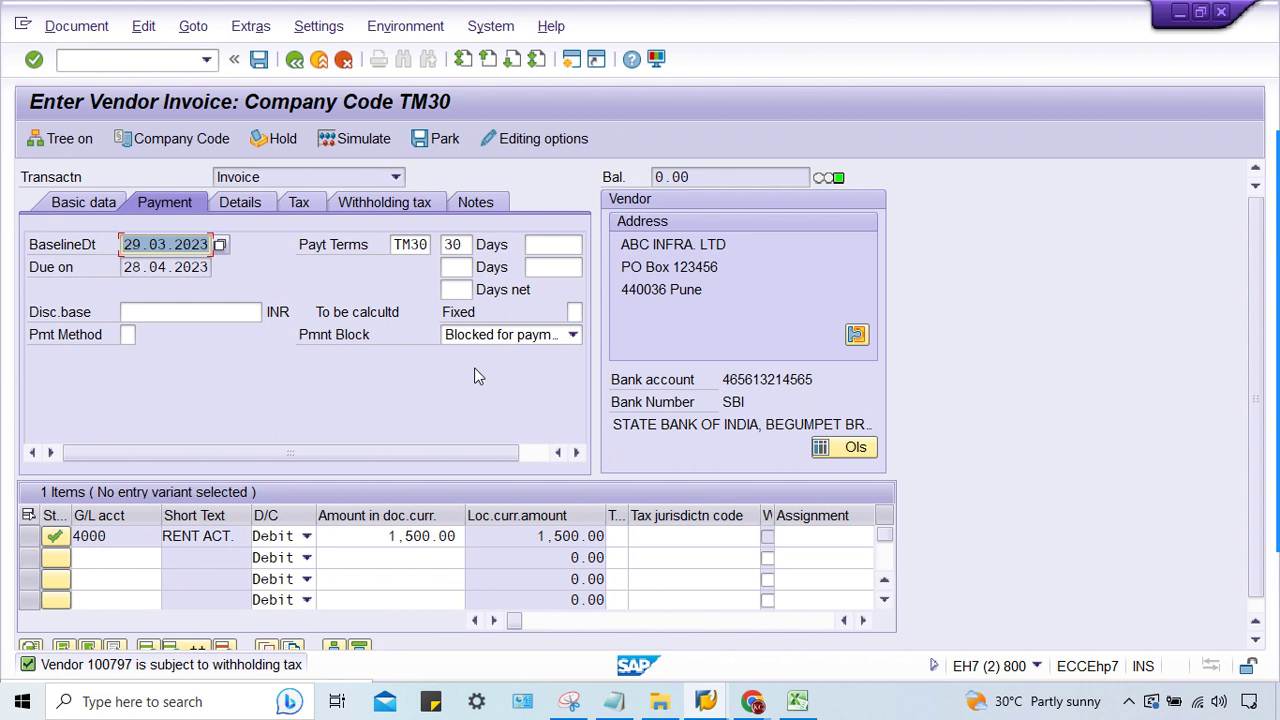
{"action": "key", "text": "ctrl+s"}
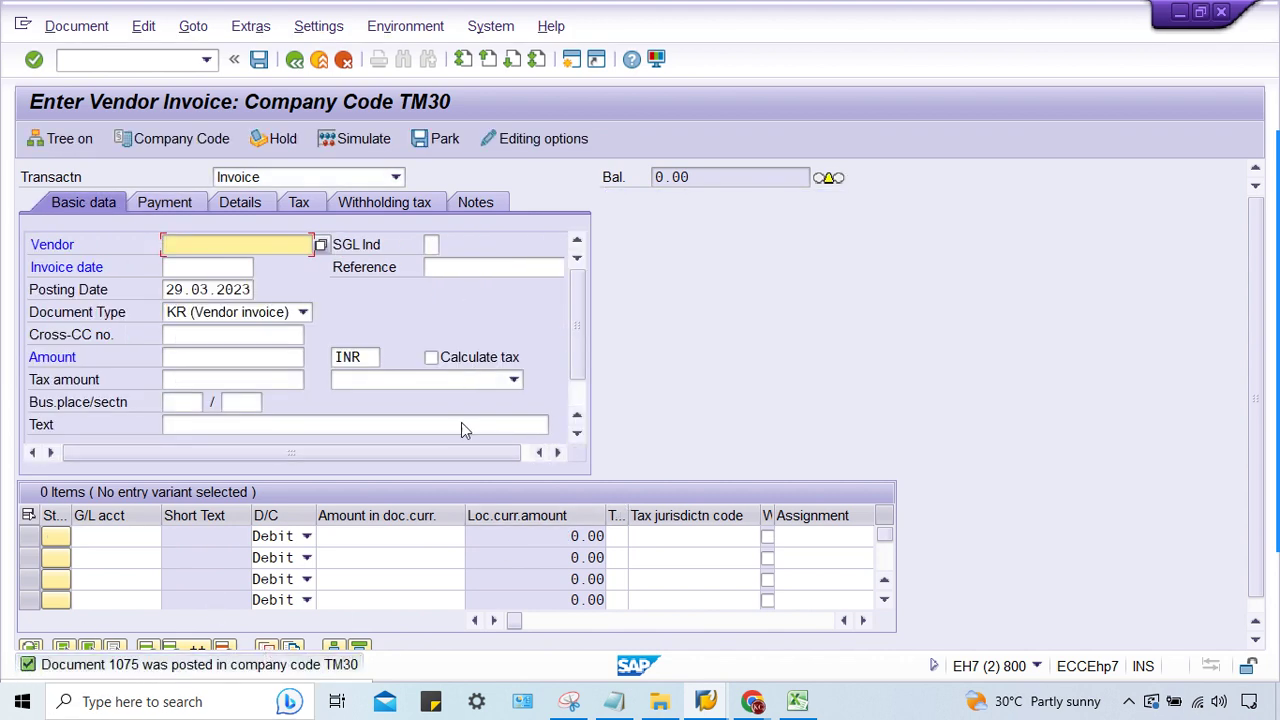
Step: Open a new session and start outgoing payment posting with transaction F-53
{"action": "left_click", "coordinate": [571, 59]}
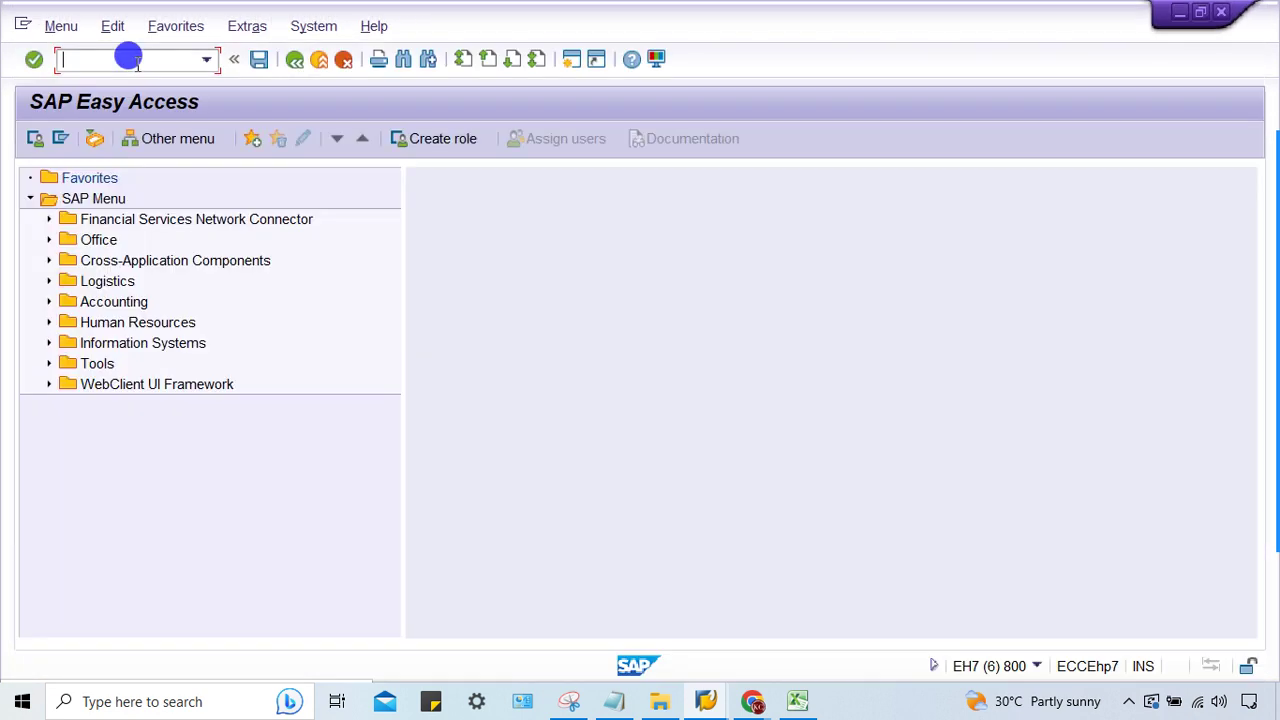
{"action": "type", "text": "F-53"}
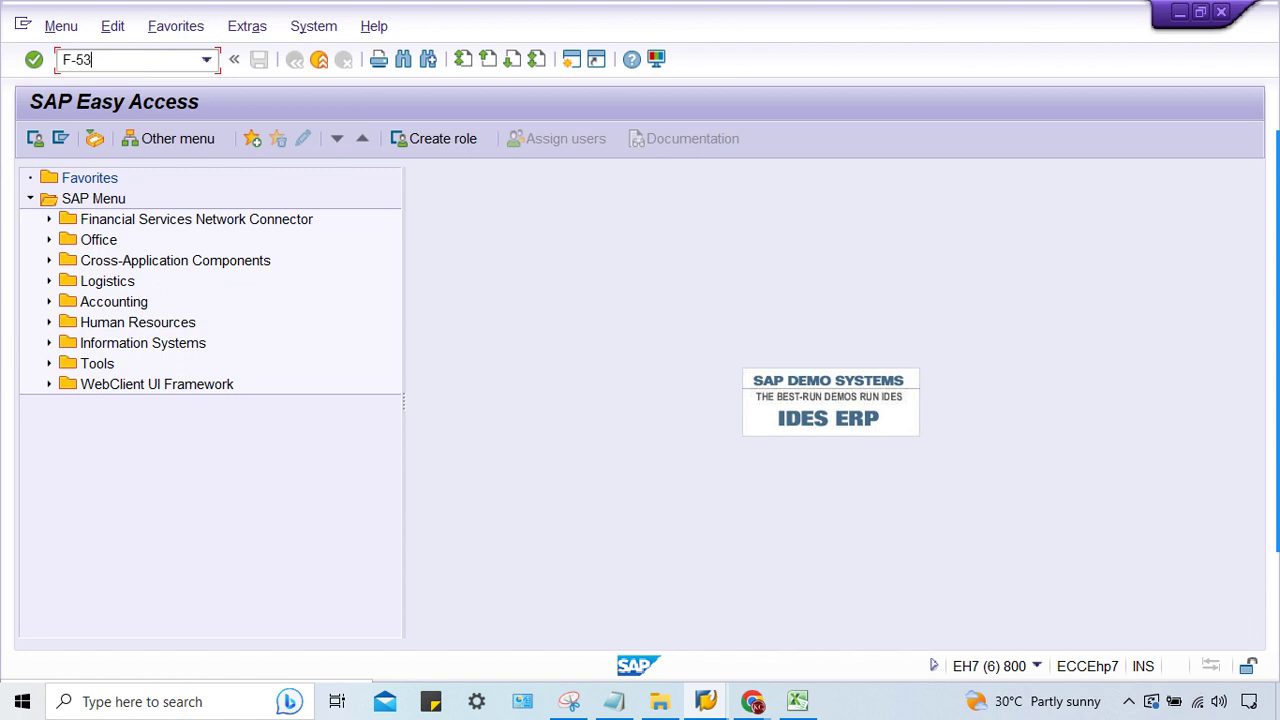
{"action": "key", "text": "Return"}
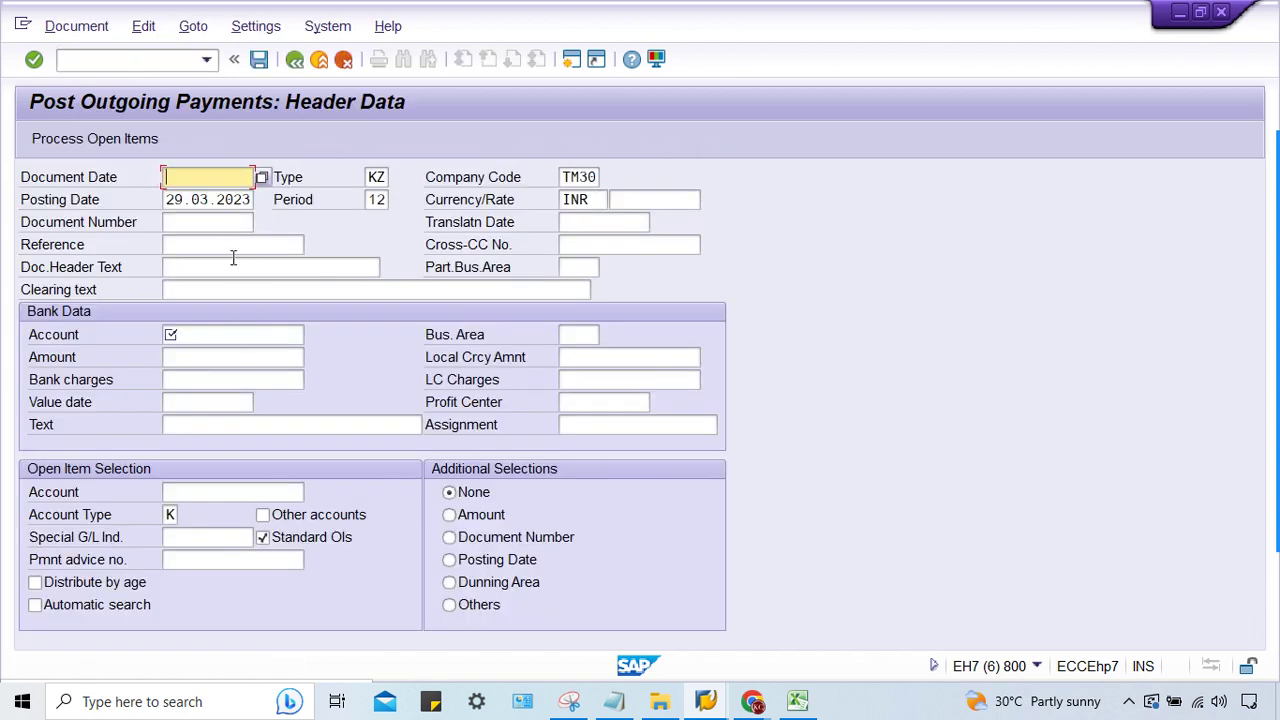
Step: Set the outgoing payment's document date to 29.03.2023 and clear its posting date
{"action": "left_click", "coordinate": [205, 177]}
{"action": "left_click", "coordinate": [186, 172]}
{"action": "type", "text": "29.03.2023"}
{"action": "key", "text": "Tab"}
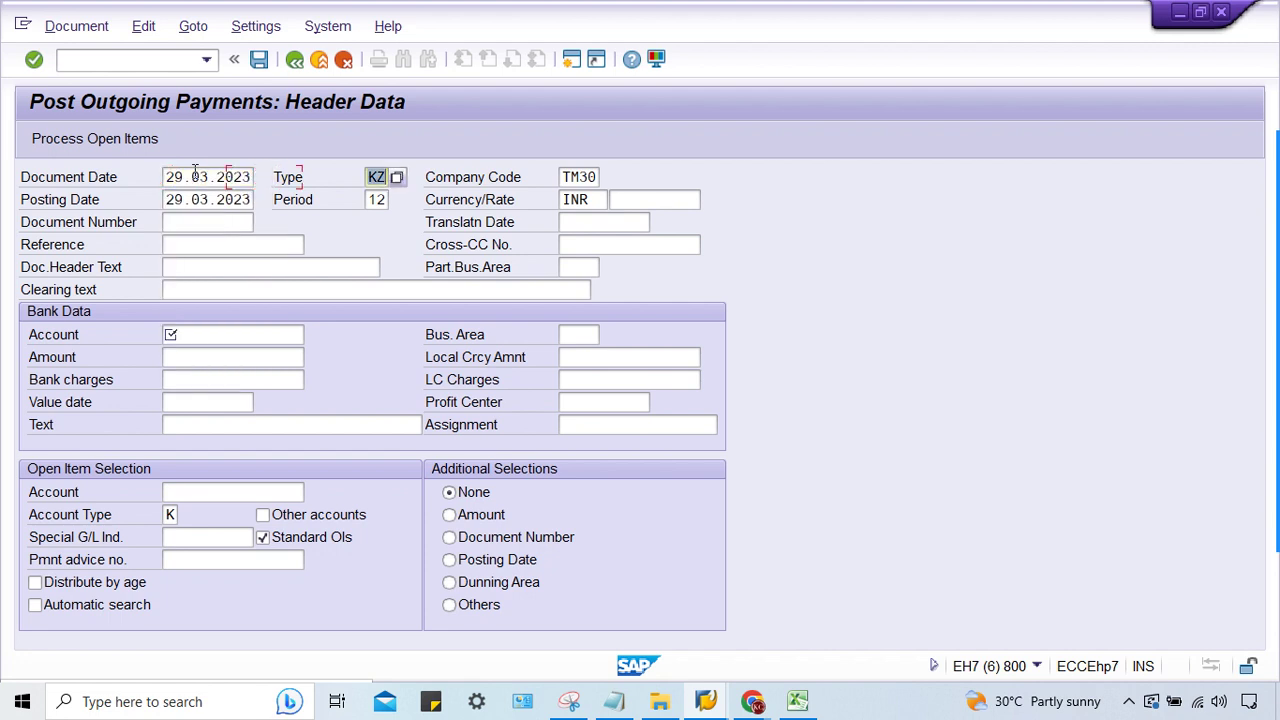
{"action": "key", "text": "Tab"}
{"action": "key", "text": "Tab"}
{"action": "key", "text": "BackSpace"}
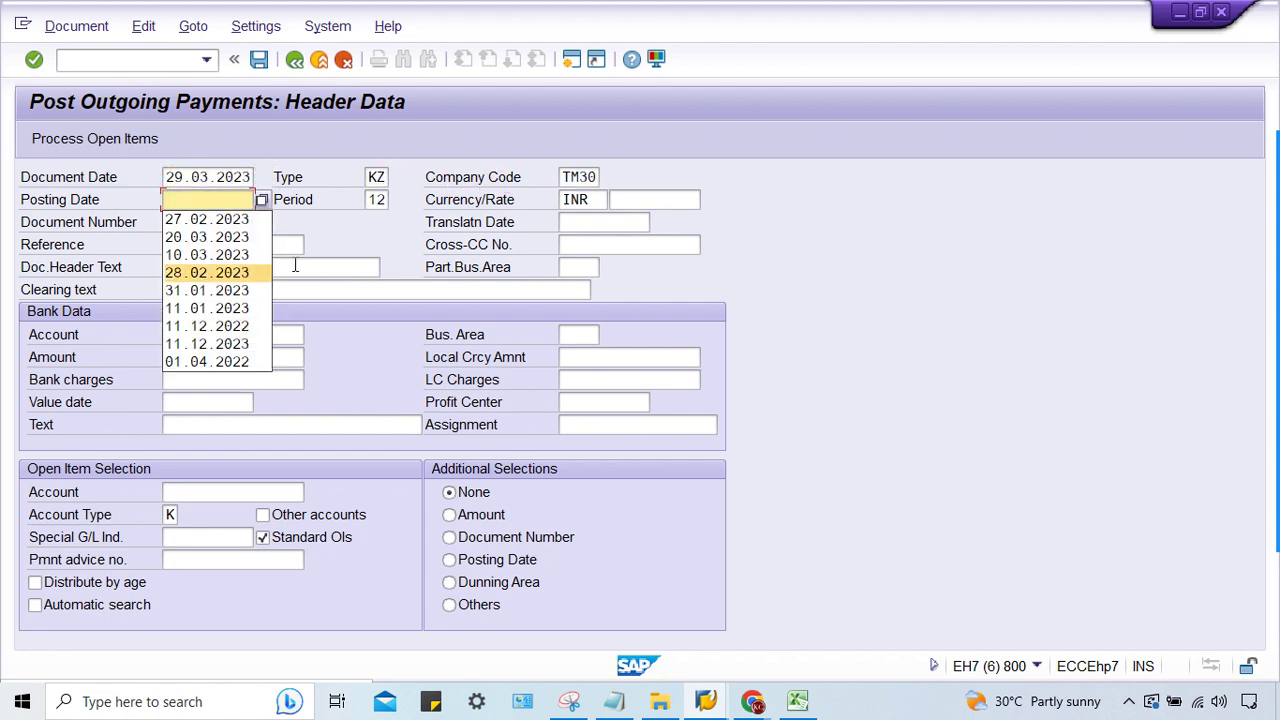
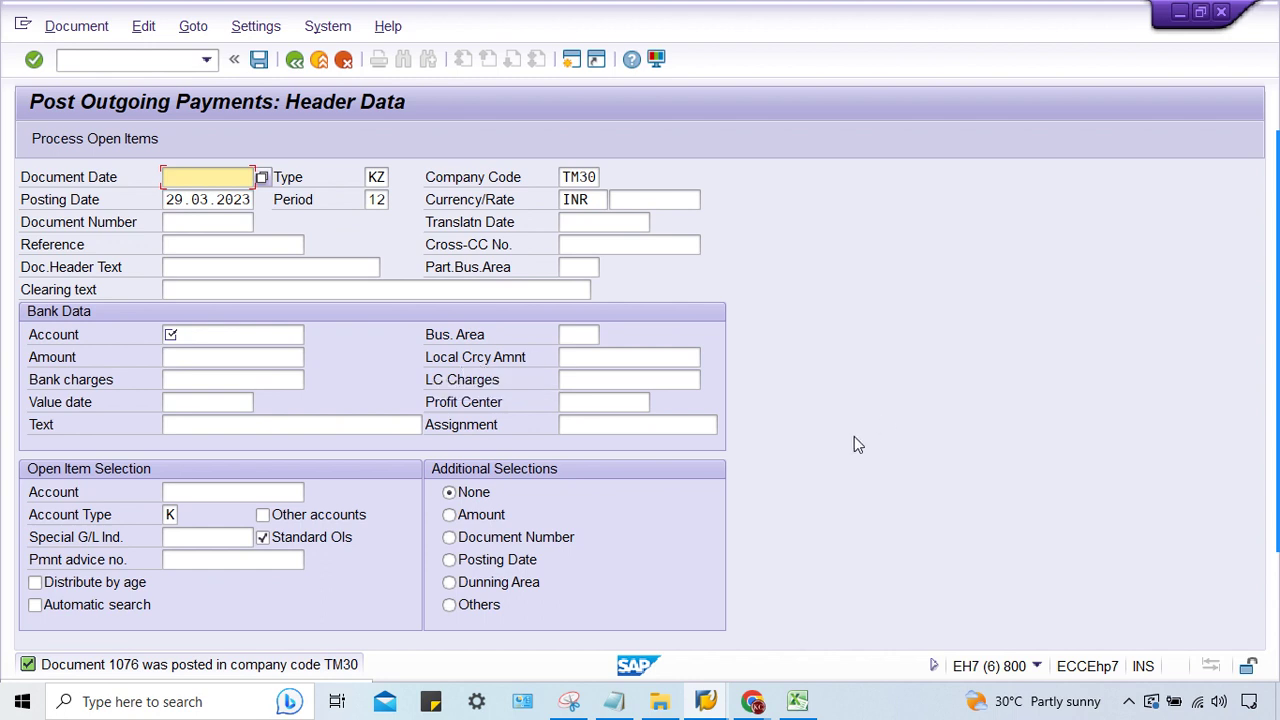
Step: Open a new session and display the payment block reasons with transaction OB27
{"action": "left_click", "coordinate": [571, 60]}
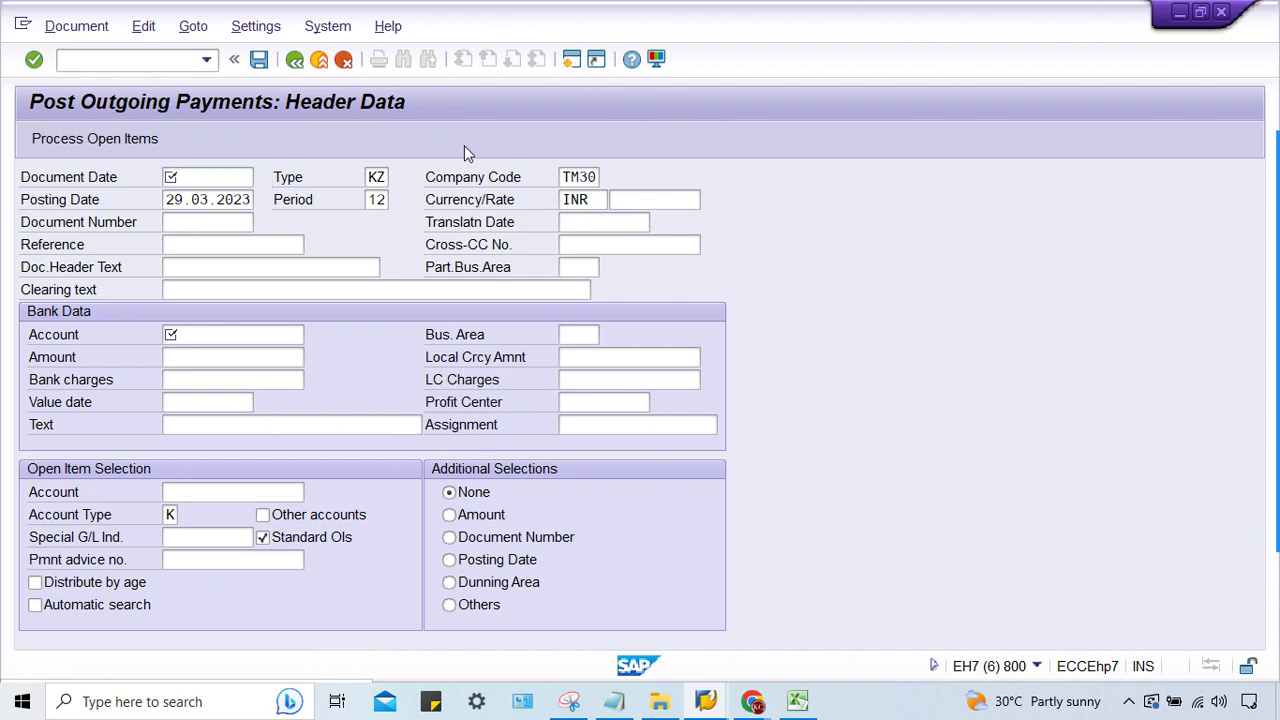
{"action": "key", "text": "F3"}
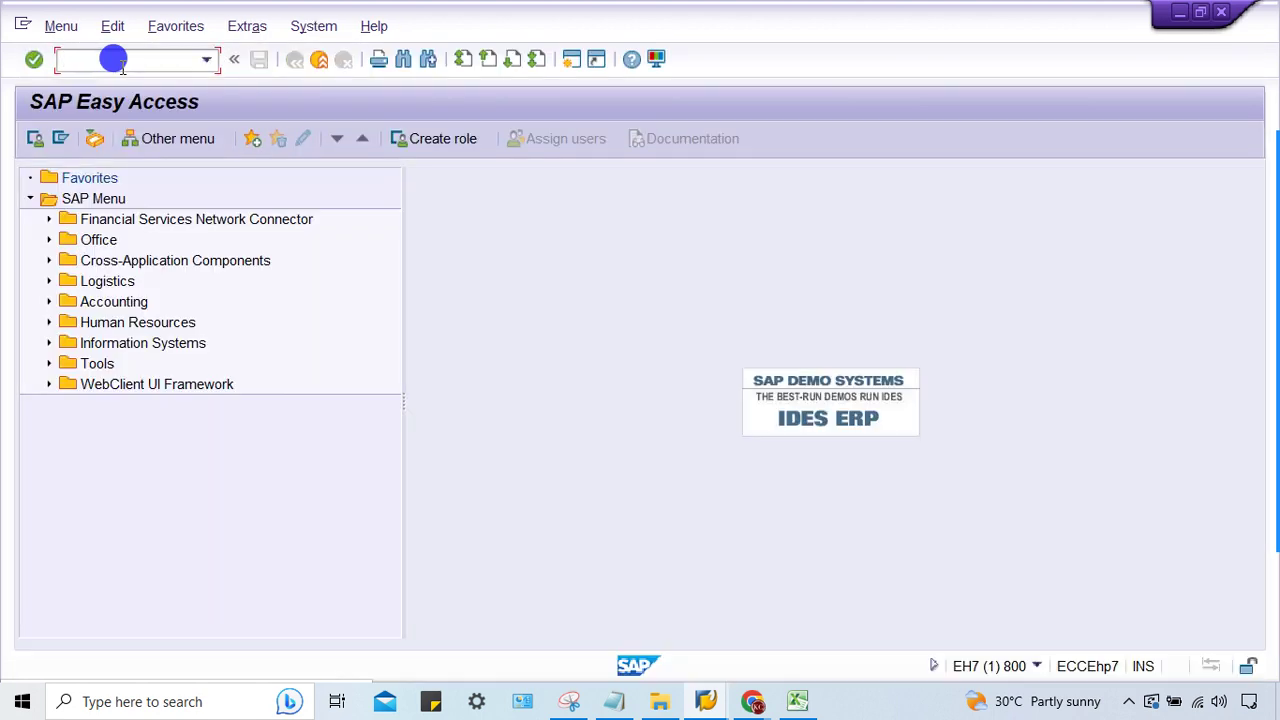
{"action": "type", "text": "OB27"}
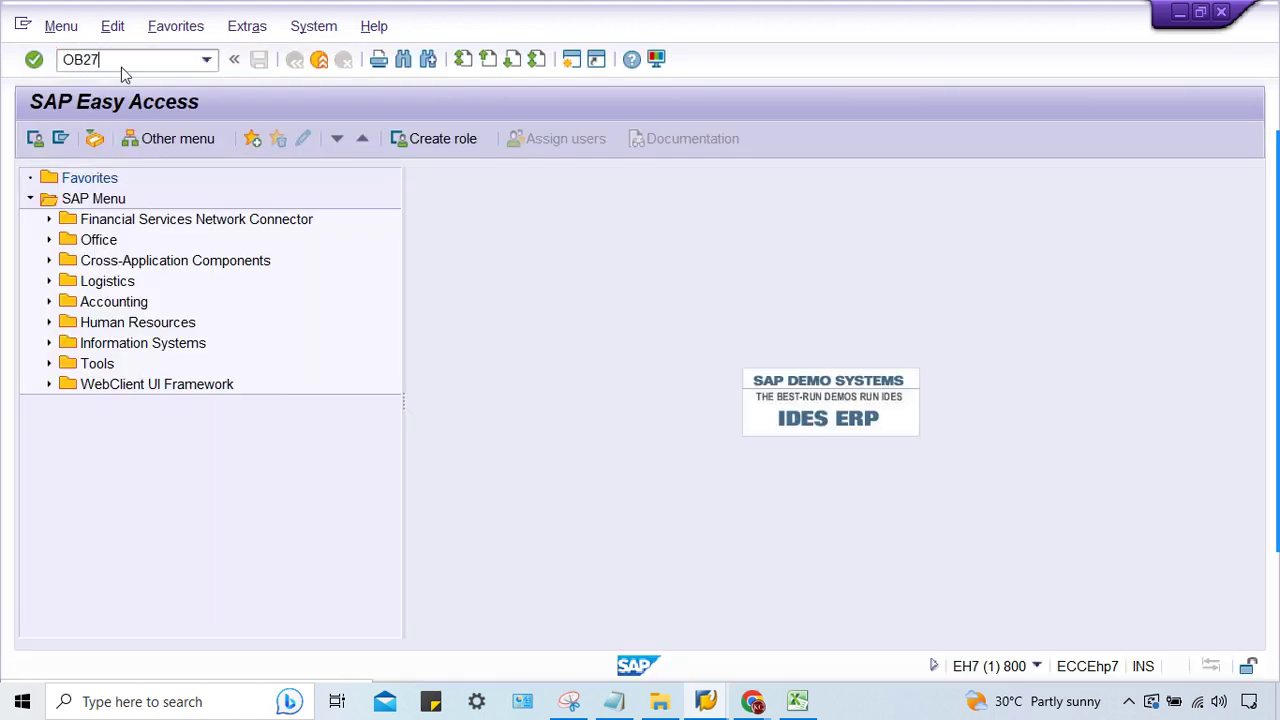
{"action": "key", "text": "Return"}
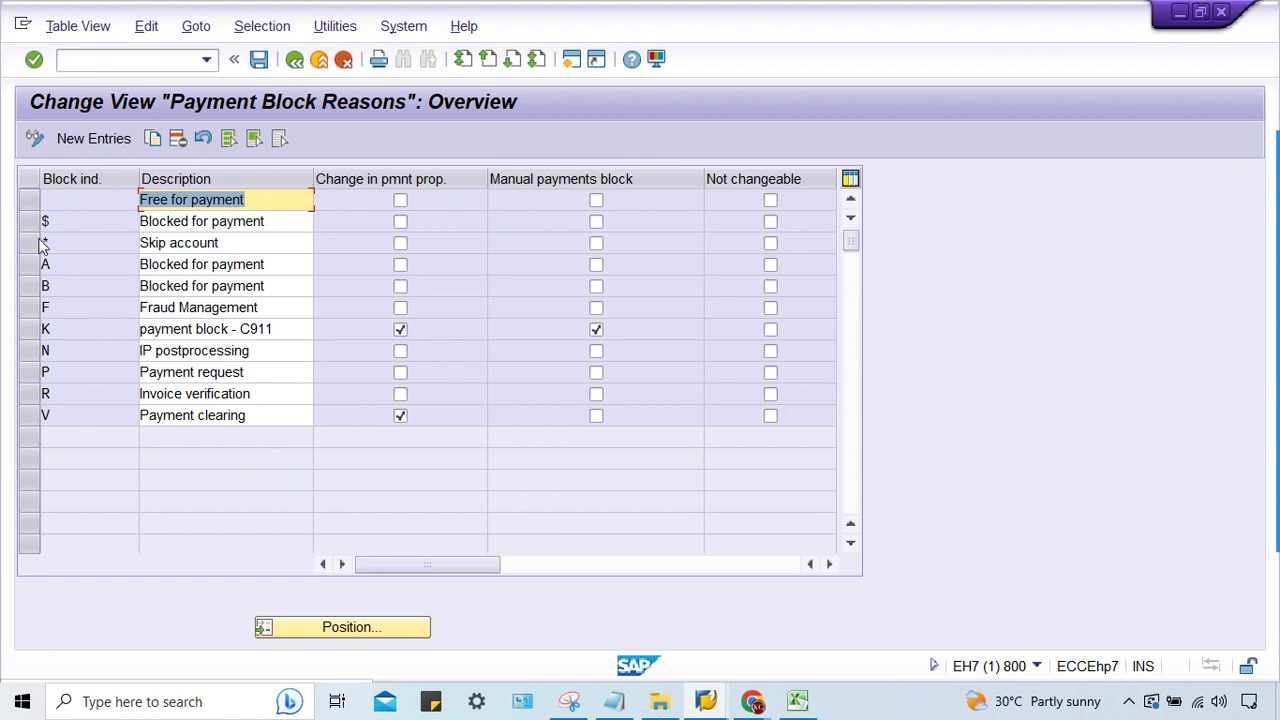
Step: Enable the manual payments block for block indicator A and save the payment block reasons
{"action": "left_click", "coordinate": [28, 264]}
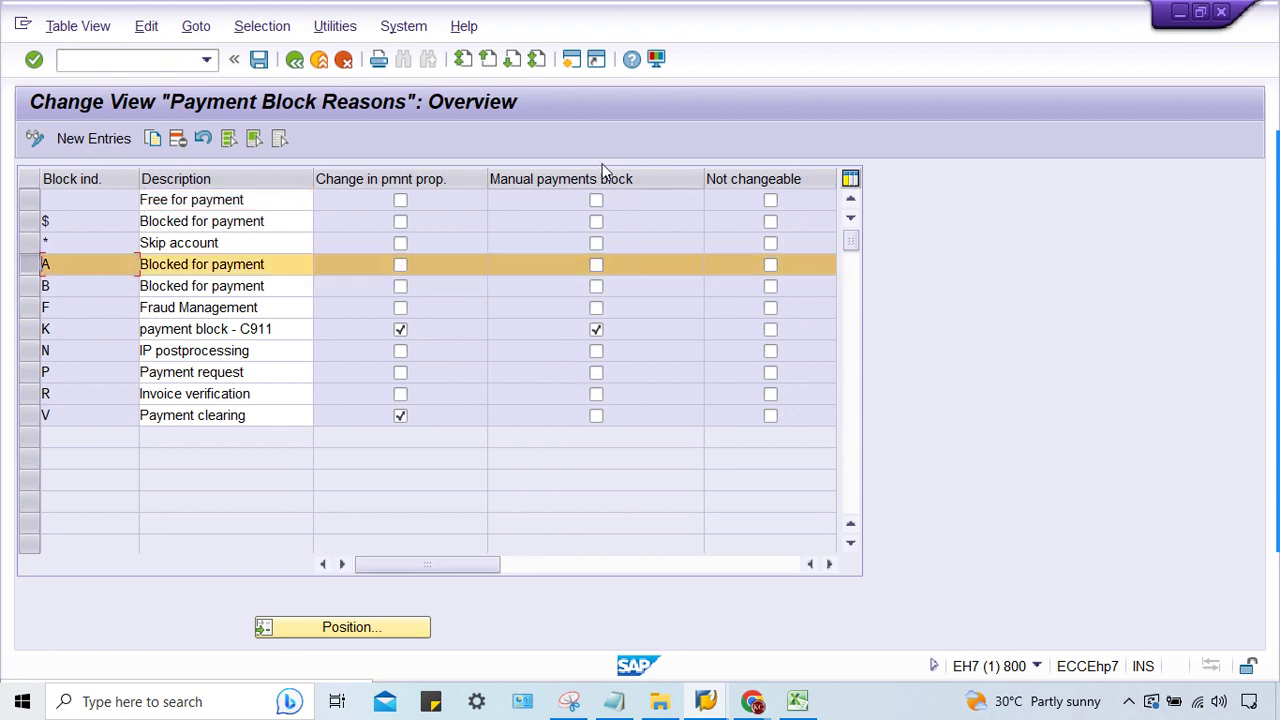
{"action": "left_click", "coordinate": [597, 264]}
{"action": "key", "text": "ctrl+s"}
{"action": "key", "text": "Return"}
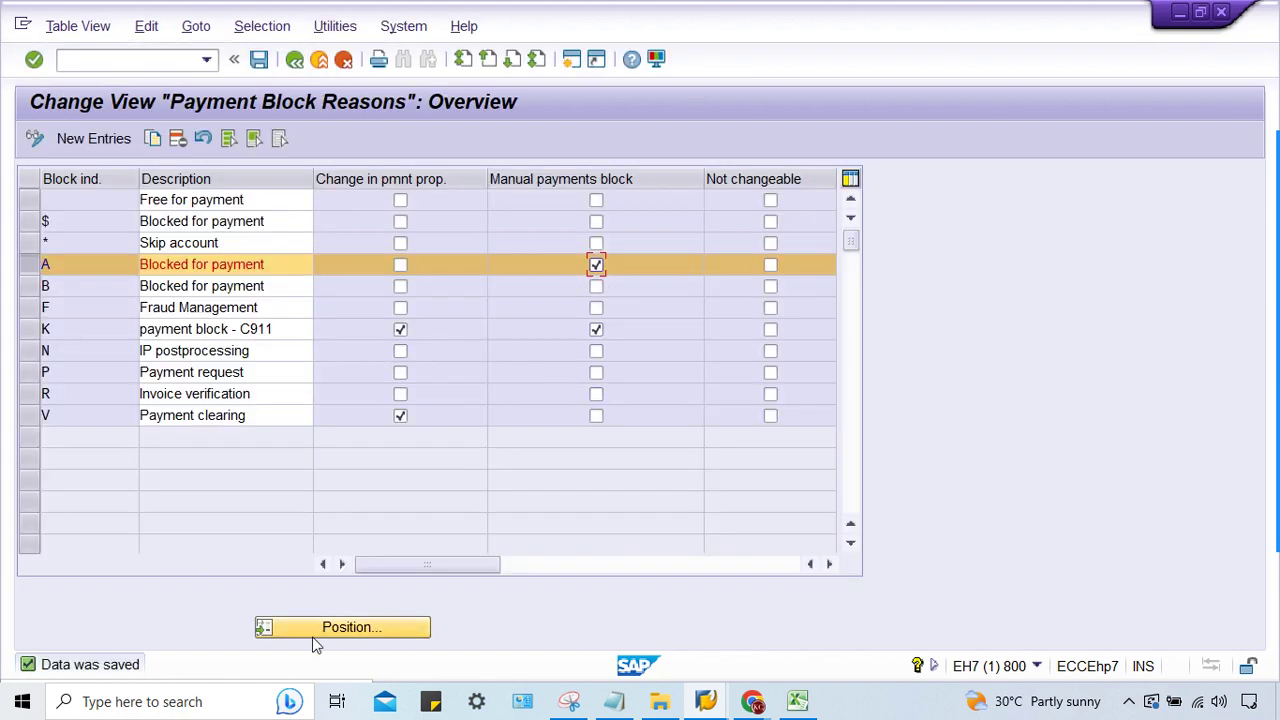
Step: Switch to the vendor invoice session and fill in the header with ABC INFRA. LTD's vendor number, invoice date 29.03.2023 and amount 2000
{"action": "left_click", "coordinate": [712, 700]}
{"action": "left_click", "coordinate": [1005, 635]}
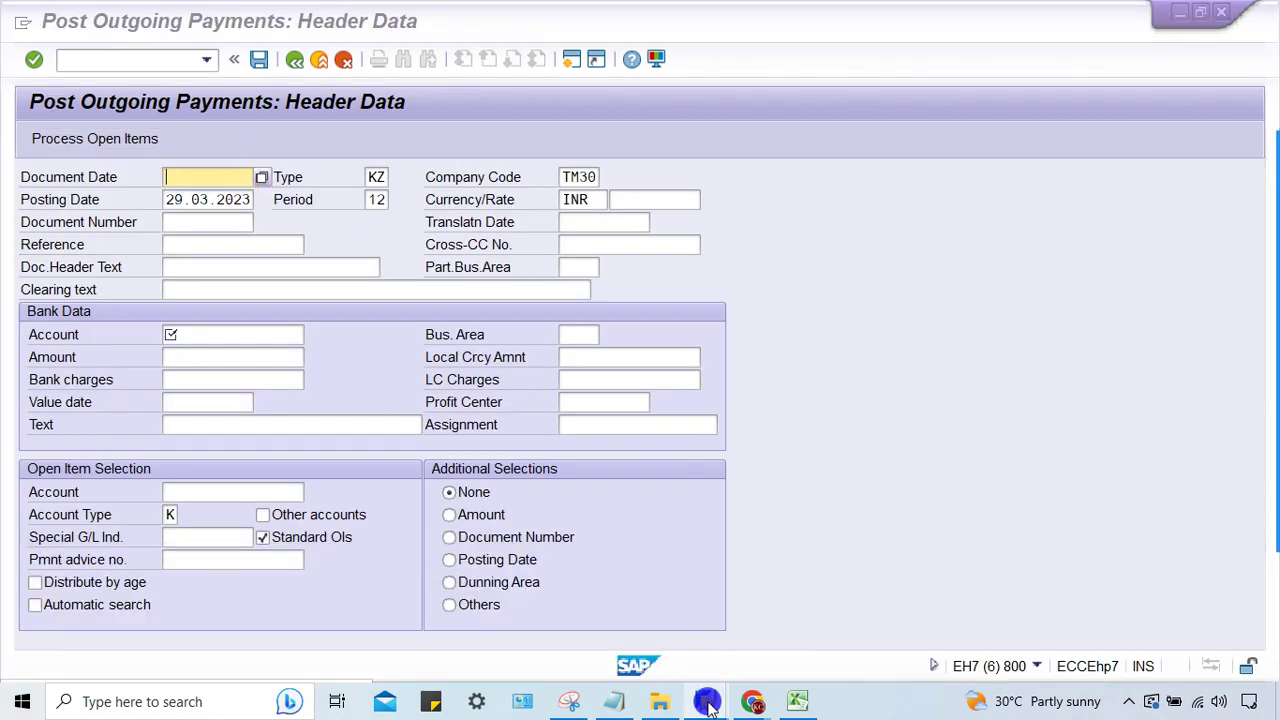
{"action": "left_click", "coordinate": [707, 701]}
{"action": "left_click", "coordinate": [630, 635]}
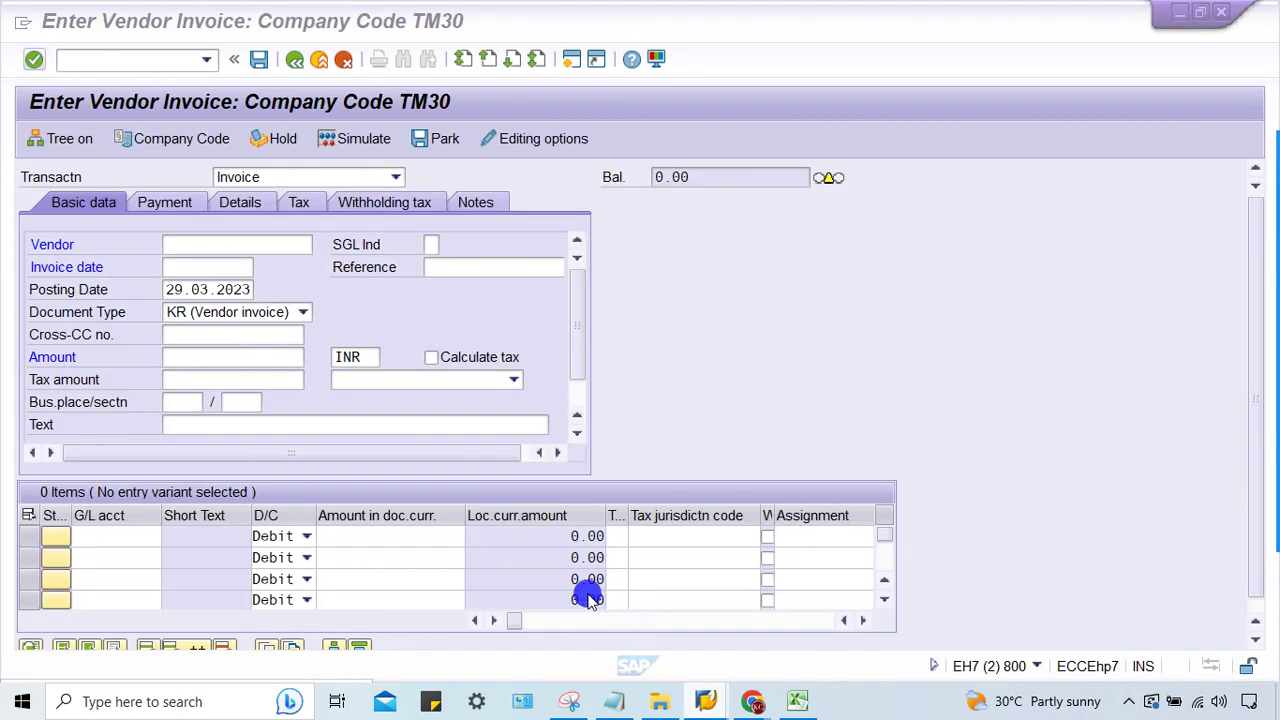
{"action": "left_click", "coordinate": [222, 264]}
{"action": "left_click", "coordinate": [222, 266]}
{"action": "left_click", "coordinate": [215, 297]}
{"action": "left_click", "coordinate": [196, 352]}
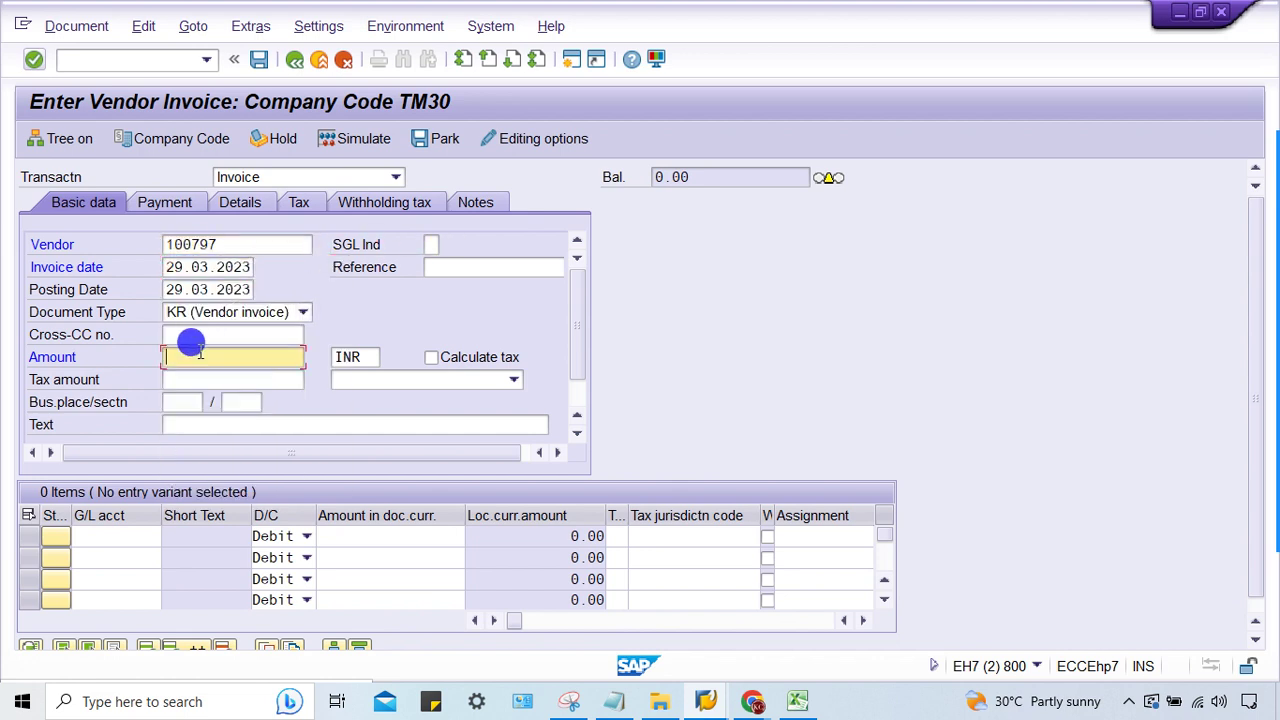
{"action": "type", "text": "2000"}
{"action": "key", "text": "Return"}
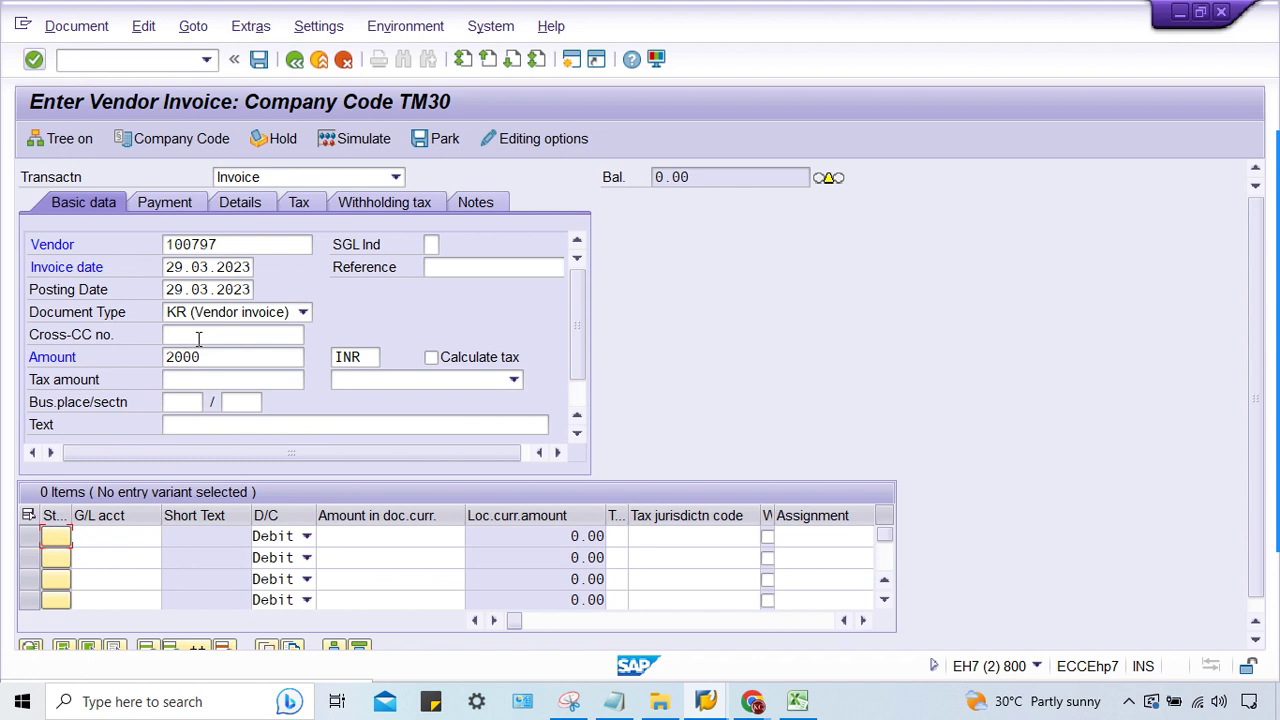
Step: Enter a 2000 debit item for G/L account 4000 in the vendor invoice
{"action": "scroll", "coordinate": [199, 340], "scroll_direction": "down", "scroll_amount": 1}
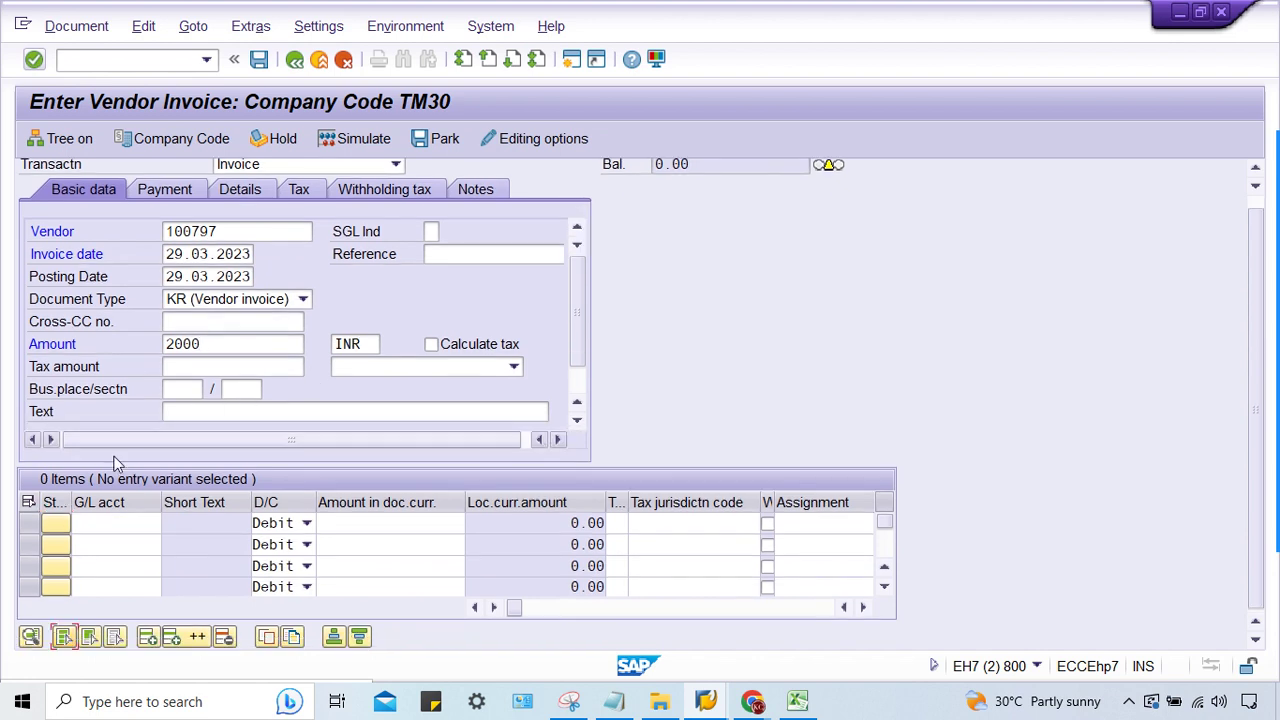
{"action": "left_click", "coordinate": [123, 520]}
{"action": "type", "text": "4000"}
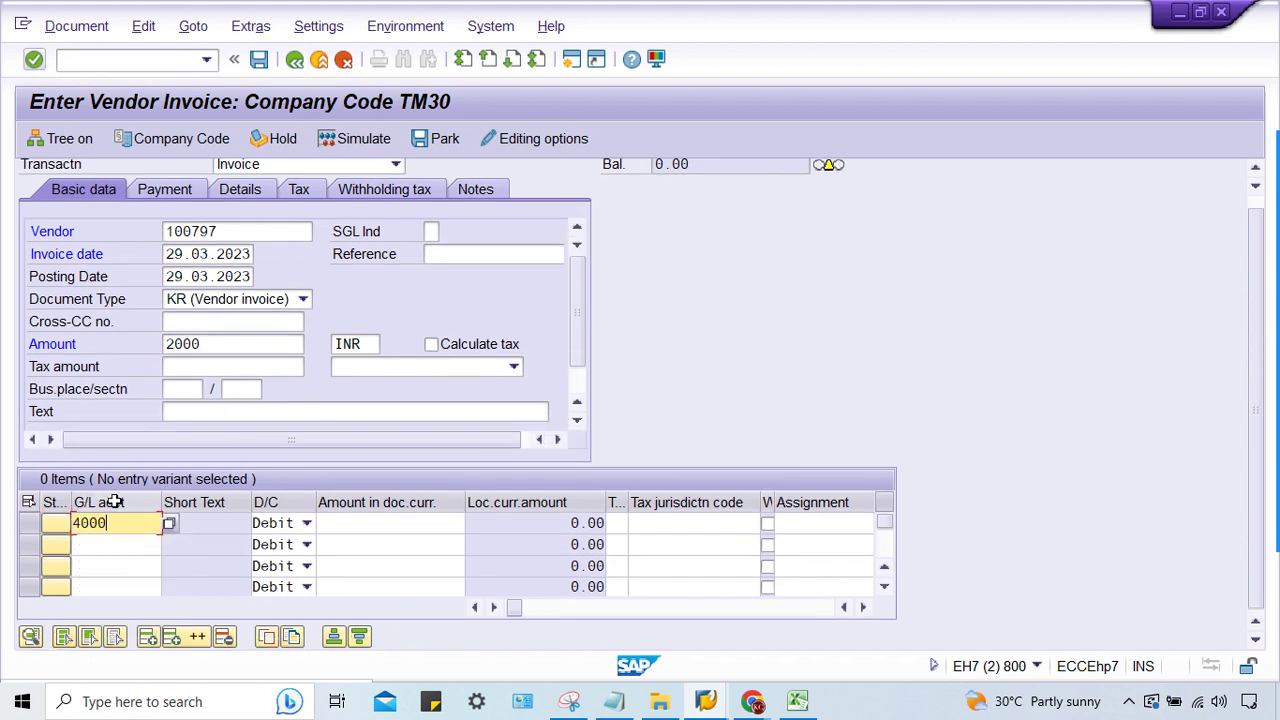
{"action": "key", "text": "Tab"}
{"action": "key", "text": "Tab"}
{"action": "type", "text": "2000"}
{"action": "key", "text": "Return"}
Step: Check the 2000 invoice's payment terms and payment block, and post the invoice
{"action": "left_click", "coordinate": [164, 202]}
{"action": "left_click", "coordinate": [424, 245]}
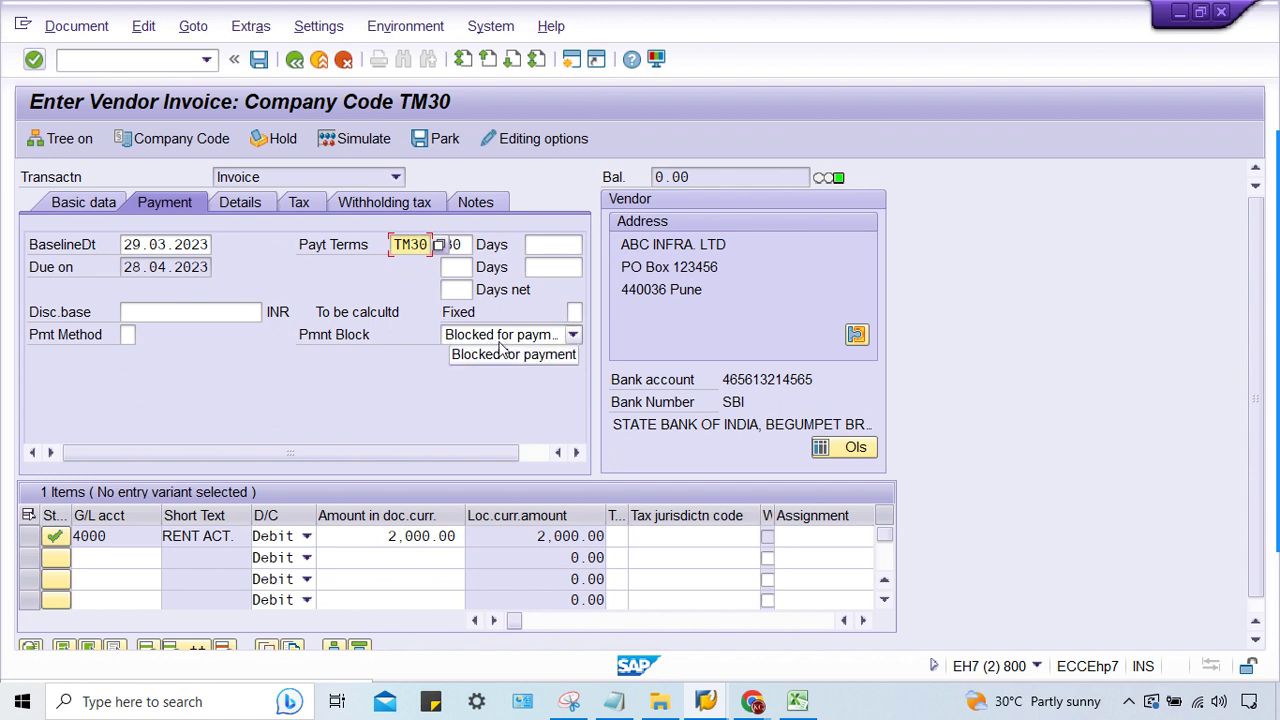
{"action": "key", "text": "Return"}
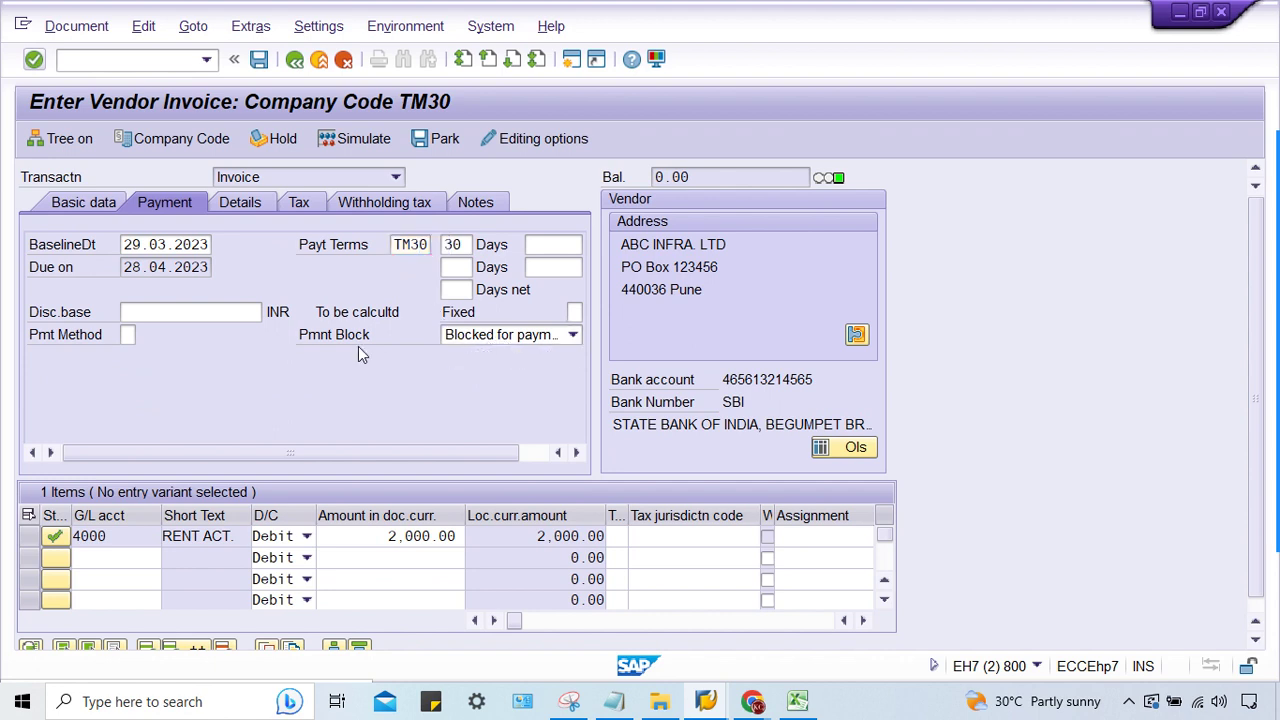
Step: Return to the outgoing payment session and set the document date to 29.03.2023
{"action": "mouse_move", "coordinate": [706, 701]}
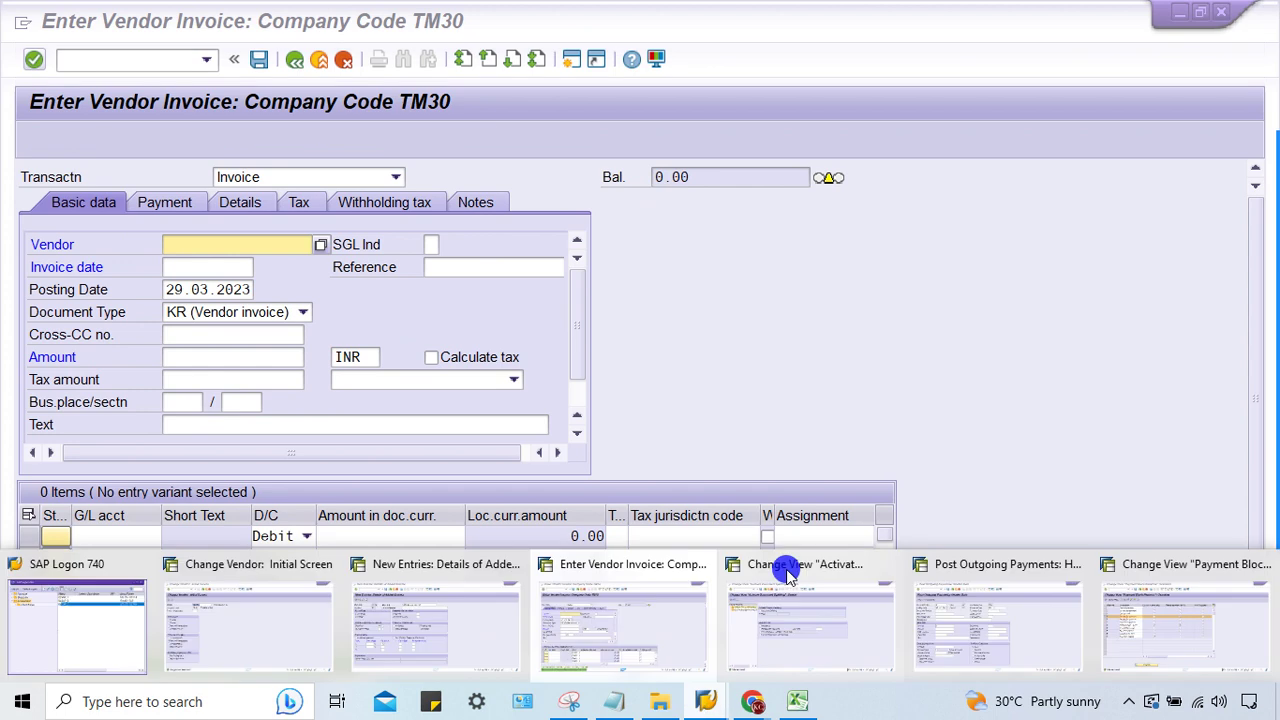
{"action": "left_click", "coordinate": [1068, 654]}
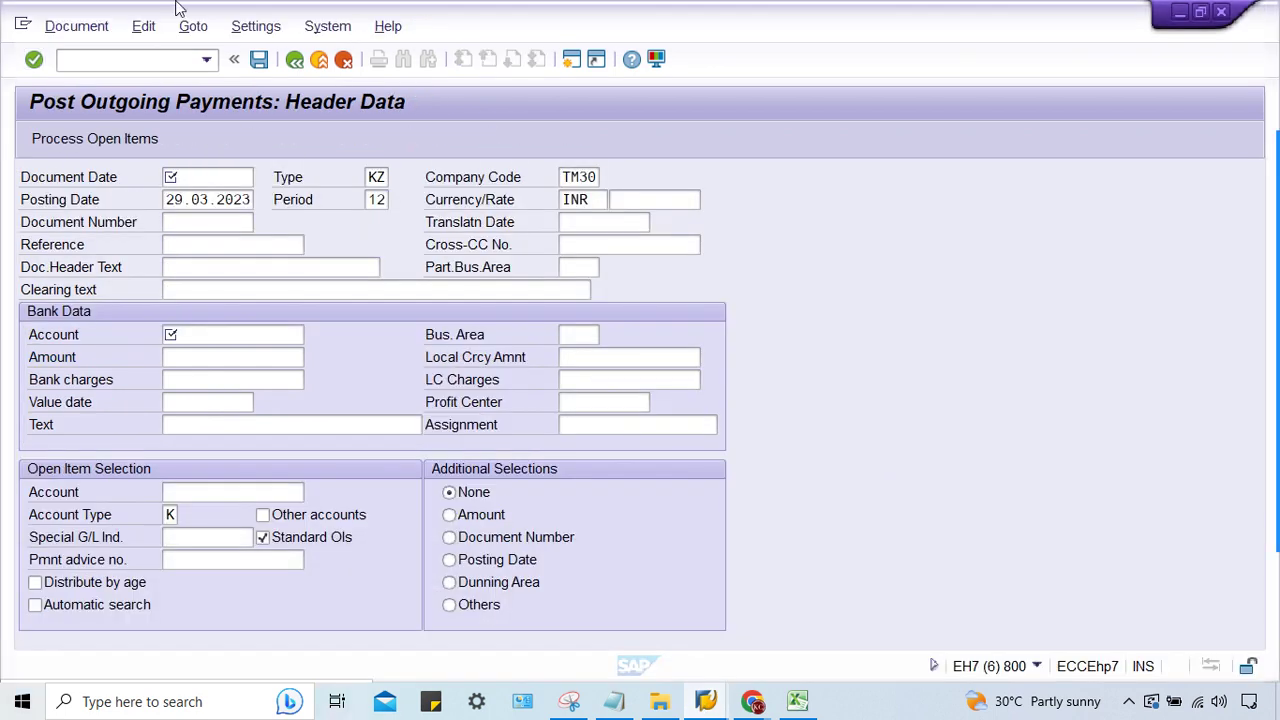
{"action": "left_click", "coordinate": [205, 61]}
{"action": "left_click", "coordinate": [148, 96]}
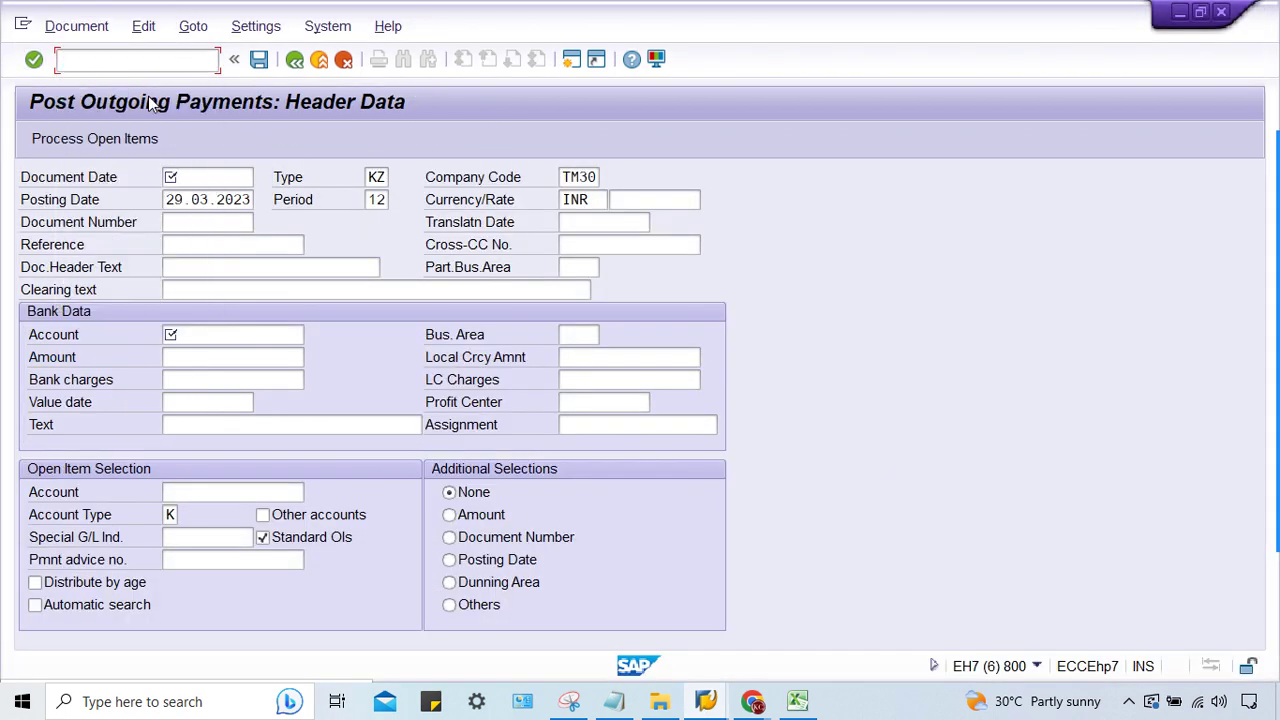
{"action": "key", "text": "Return"}
{"action": "left_click", "coordinate": [214, 184]}
{"action": "left_click", "coordinate": [200, 194]}
Step: Enter bank account 1000 with amount 2000, and process the open items of ABC INFRA. LTD's vendor account
{"action": "left_click", "coordinate": [212, 334]}
{"action": "left_click", "coordinate": [209, 351]}
{"action": "left_click", "coordinate": [189, 357]}
{"action": "left_click", "coordinate": [200, 372]}
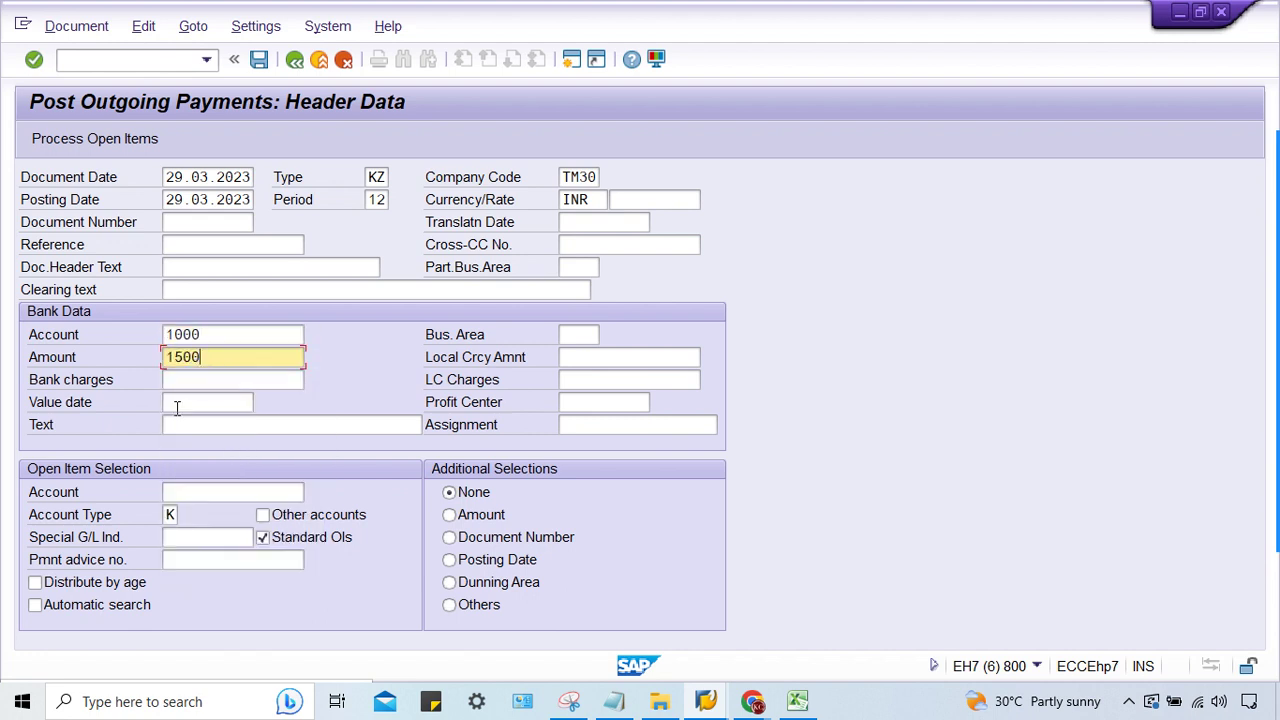
{"action": "left_click_drag", "start_coordinate": [200, 362], "coordinate": [48, 345]}
{"action": "type", "text": "2000"}
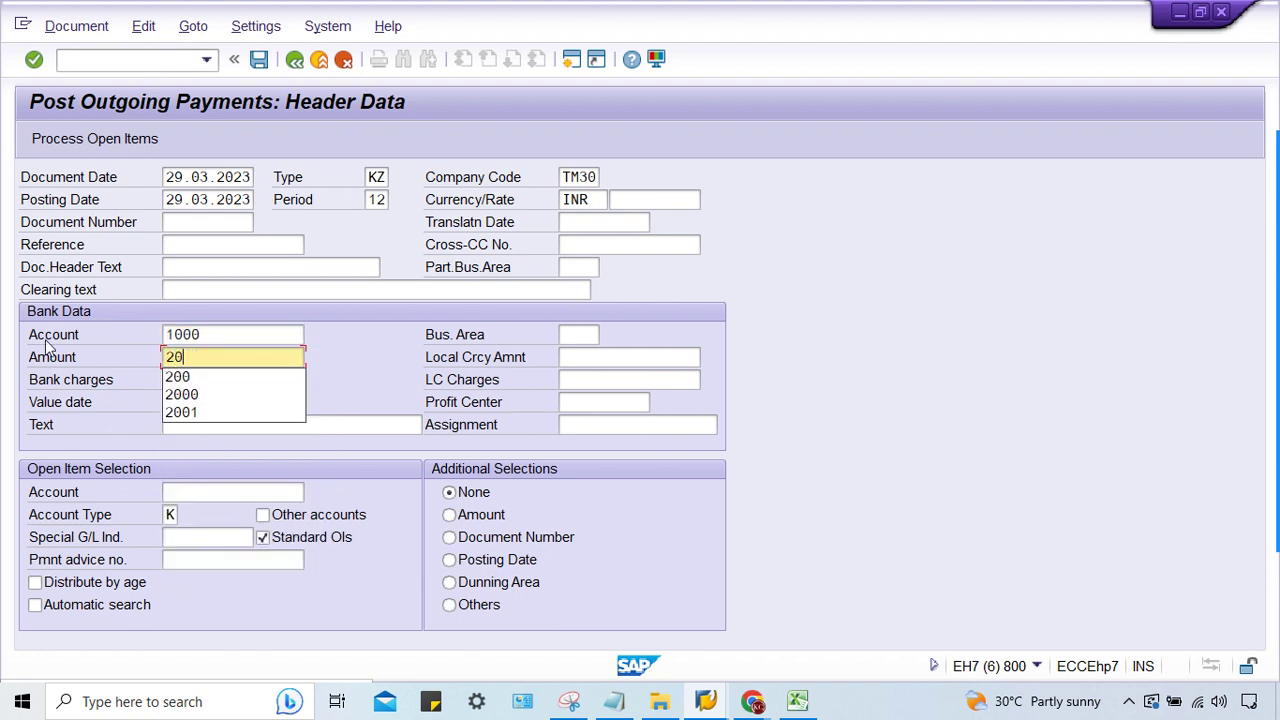
{"action": "left_click", "coordinate": [200, 491]}
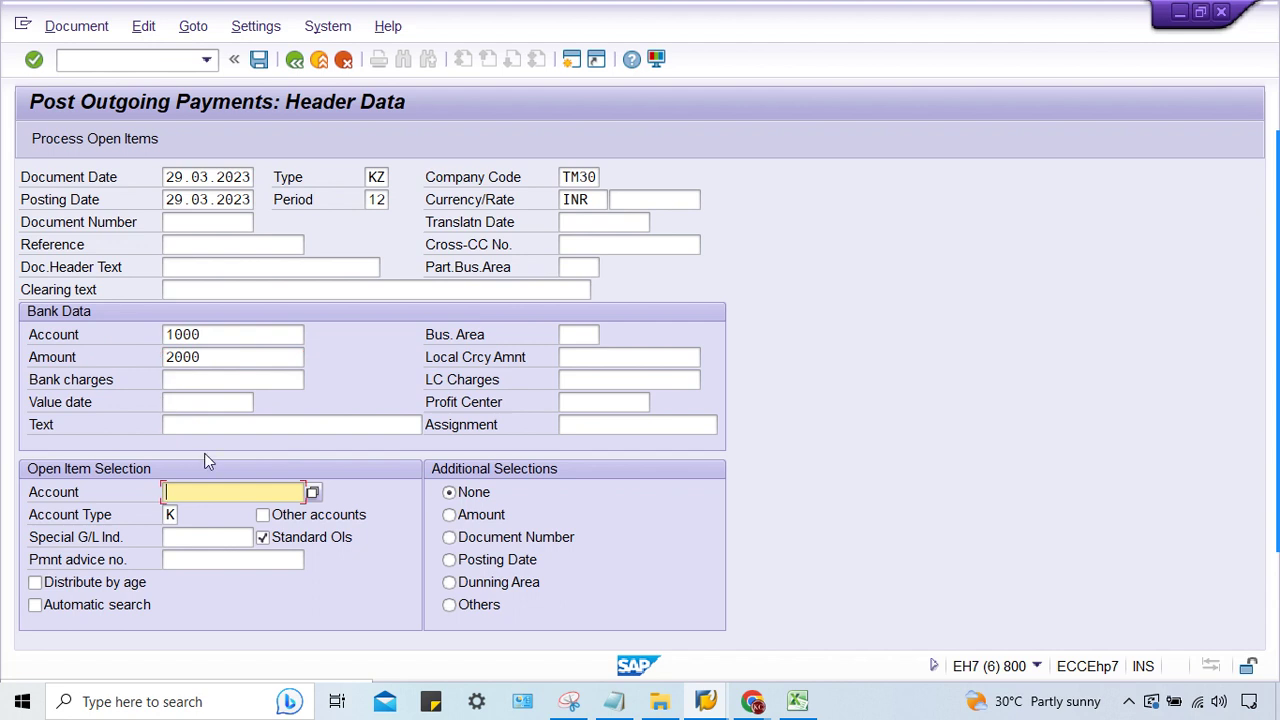
{"action": "left_click", "coordinate": [200, 513]}
{"action": "key", "text": "Return"}
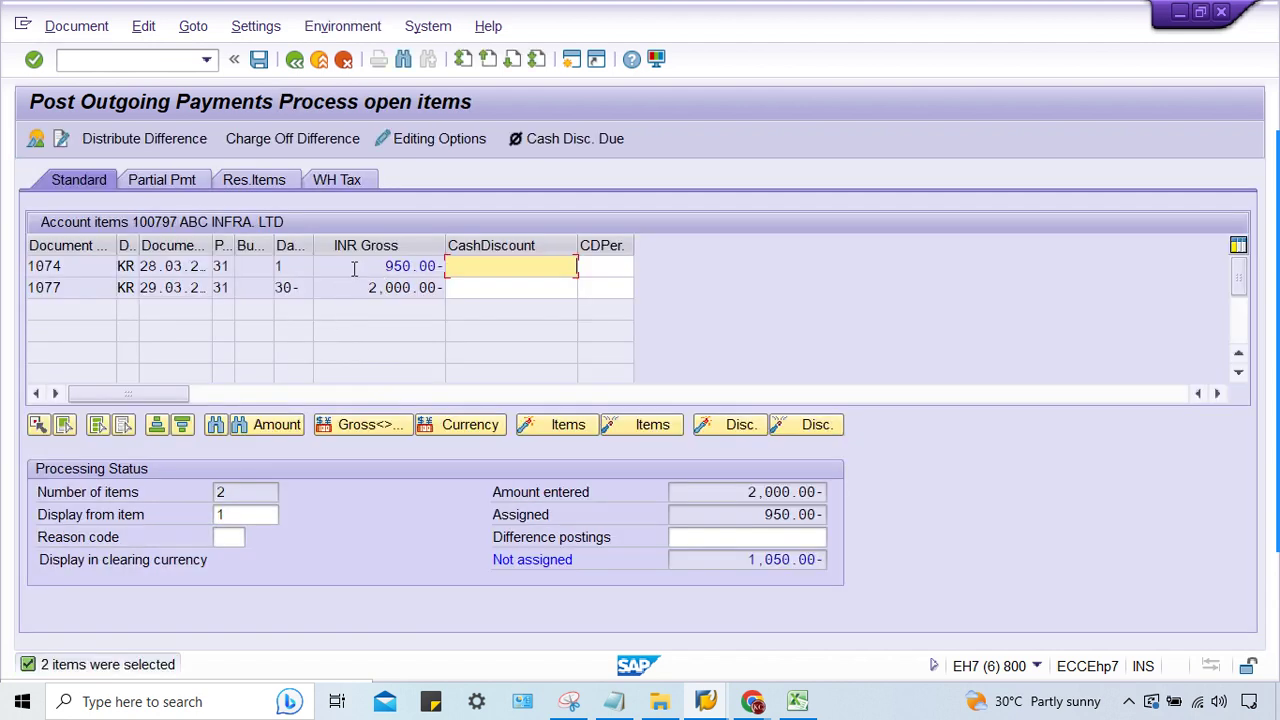
Step: Deactivate the 950.00 open item so it is excluded from the payment
{"action": "left_click_drag", "start_coordinate": [387, 266], "coordinate": [486, 269]}
{"action": "left_click", "coordinate": [473, 263]}
{"action": "left_click", "coordinate": [370, 266]}
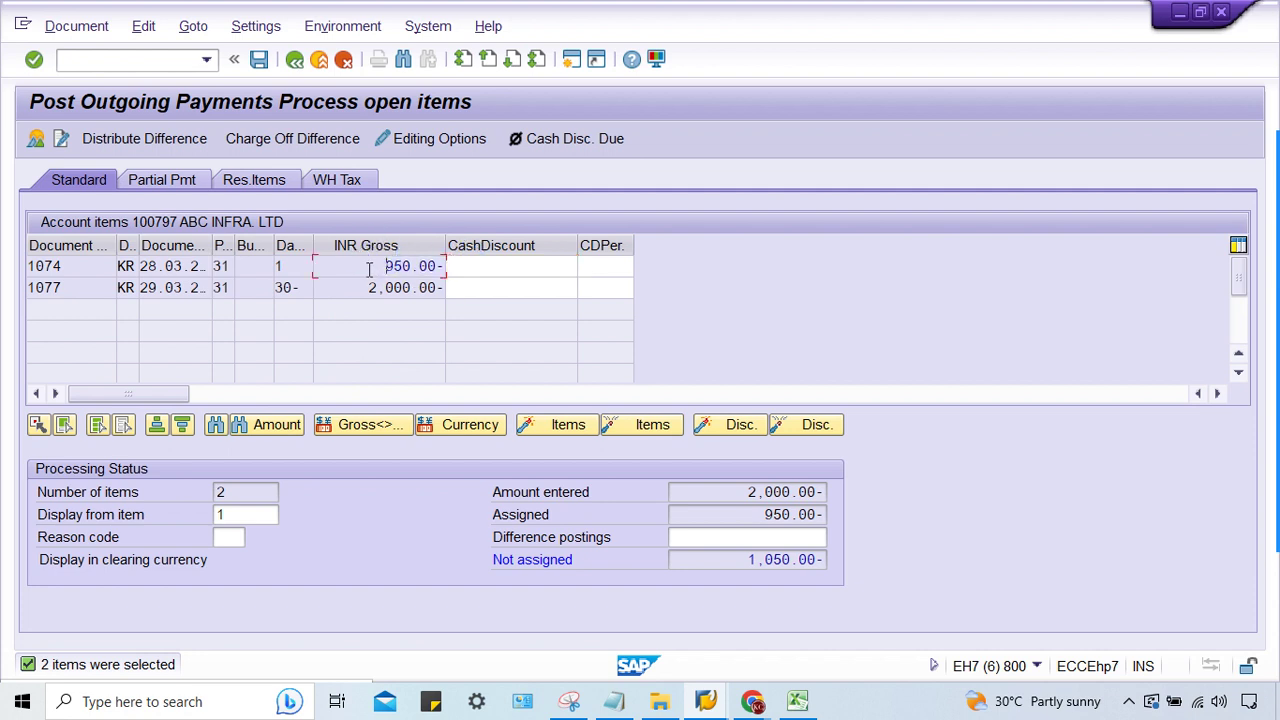
{"action": "left_click_drag", "start_coordinate": [372, 265], "coordinate": [428, 252]}
{"action": "left_click", "coordinate": [366, 260]}
{"action": "left_click", "coordinate": [351, 287]}
{"action": "double_click", "coordinate": [372, 265]}
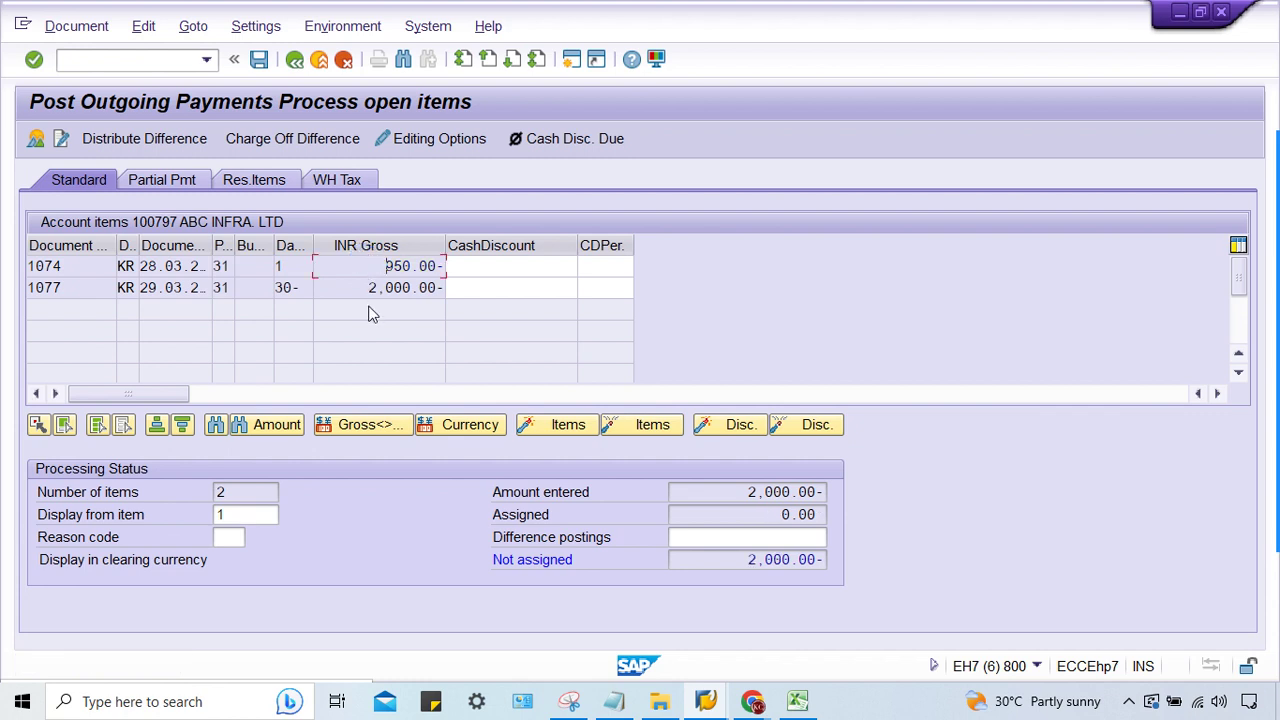
Step: Compare the entered and assigned amounts, and try to activate the 2,000.00 open item for payment
{"action": "left_click", "coordinate": [846, 491]}
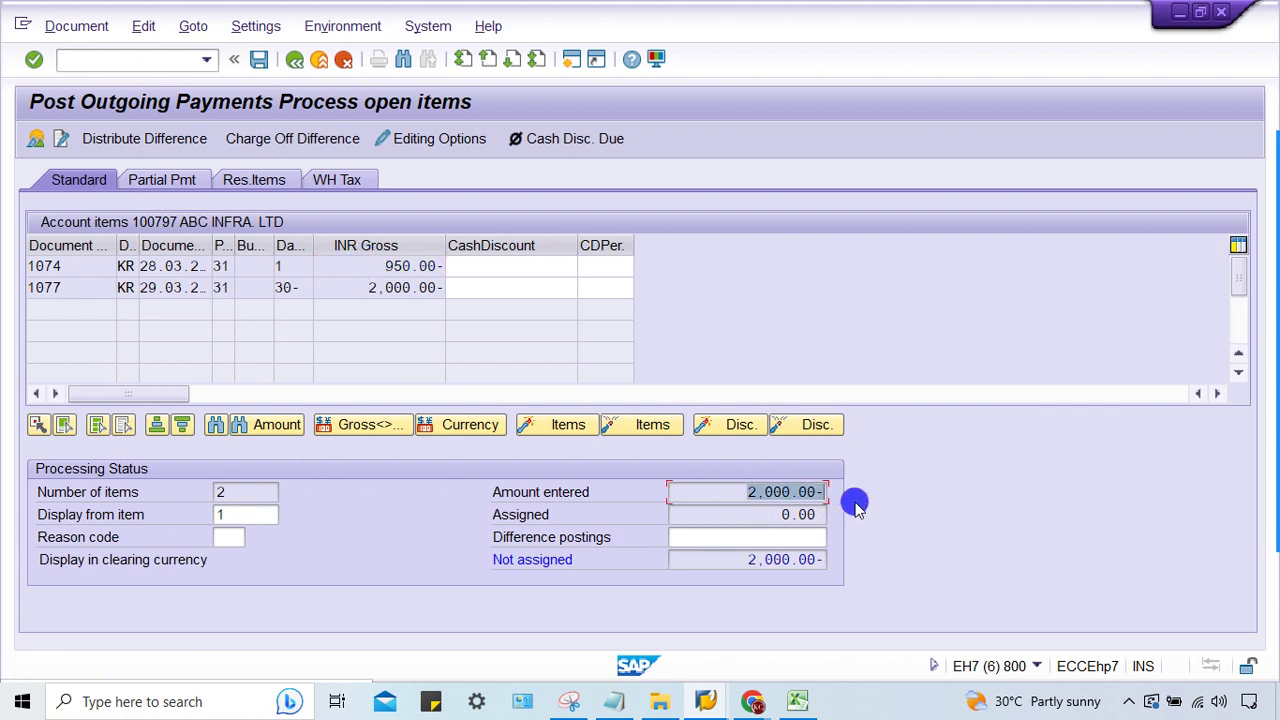
{"action": "left_click", "coordinate": [846, 513]}
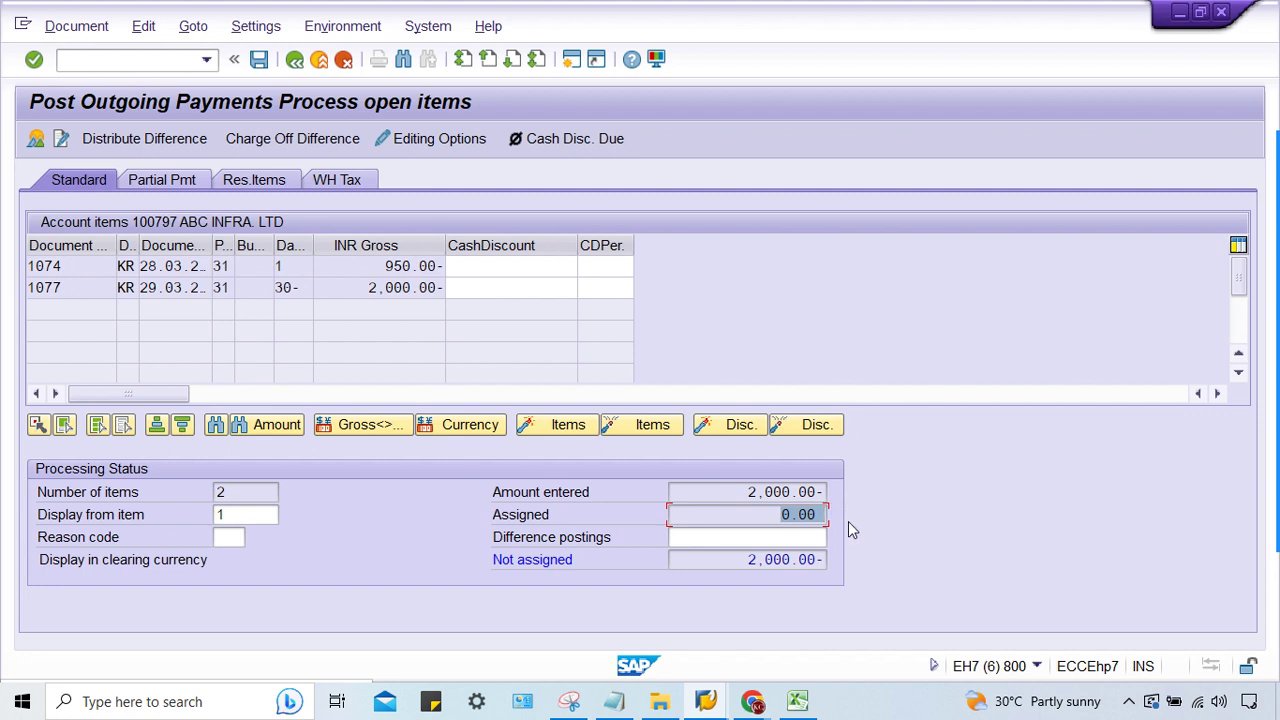
{"action": "double_click", "coordinate": [371, 285]}
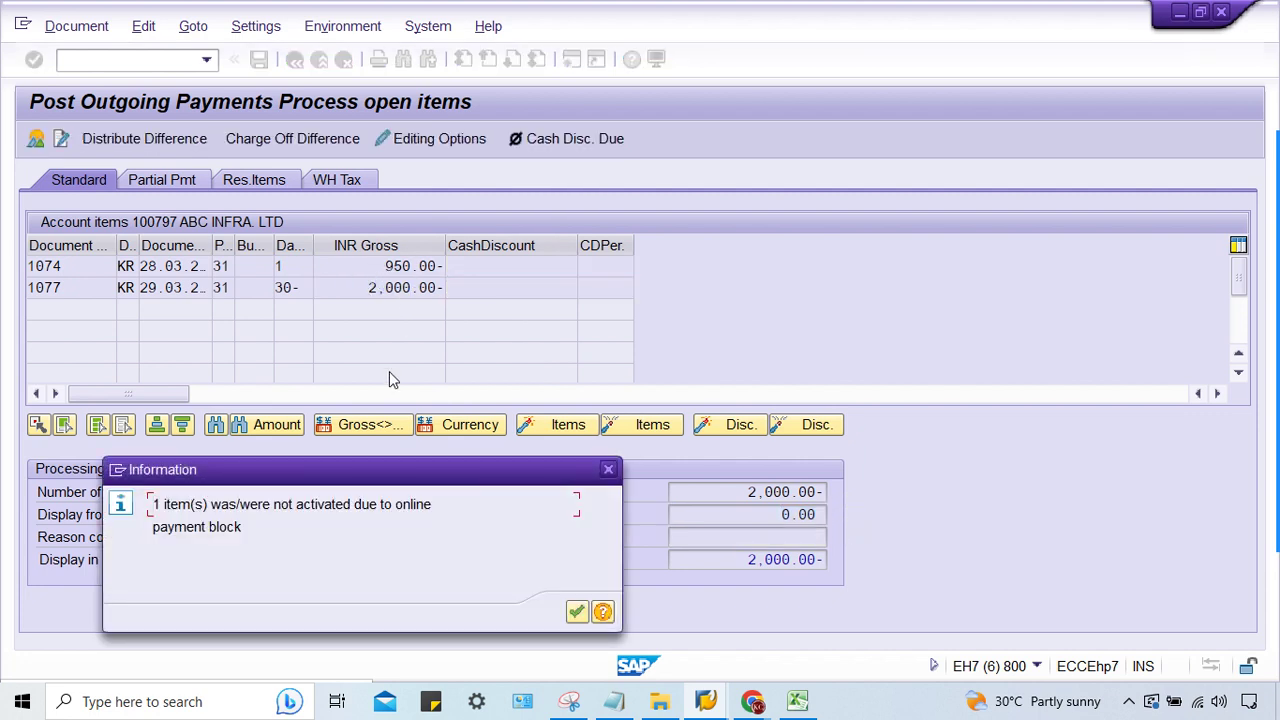
{"action": "key", "text": "Return"}
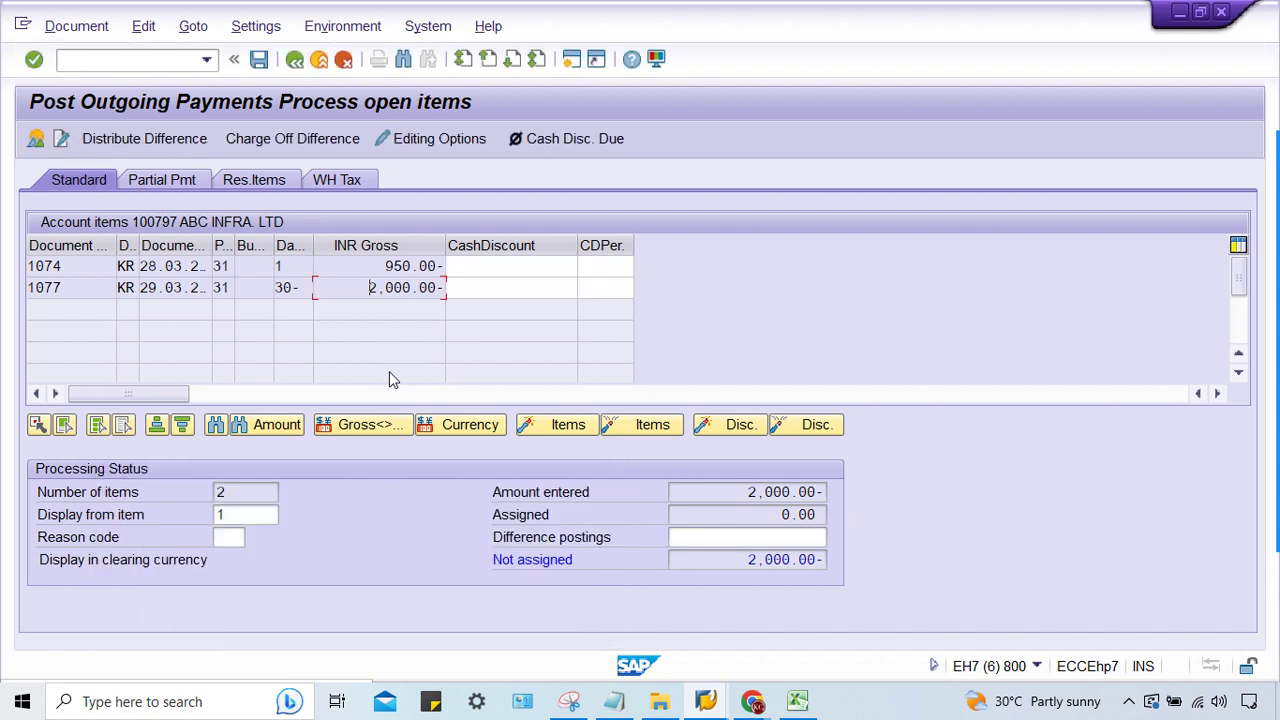
Step: In the payment block reasons session, list ABC INFRA. LTD's open items with /NFBL1N and open the 2,000.00 invoice line item
{"action": "left_click", "coordinate": [706, 703]}
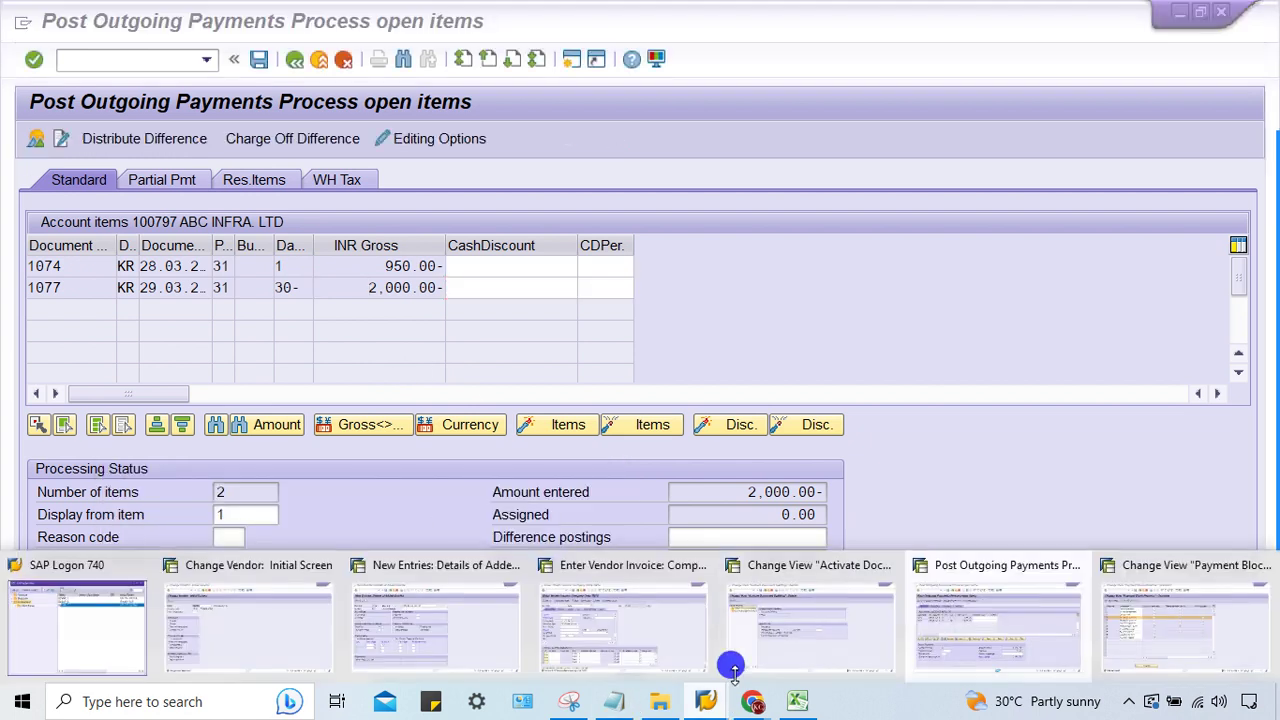
{"action": "left_click", "coordinate": [1185, 625]}
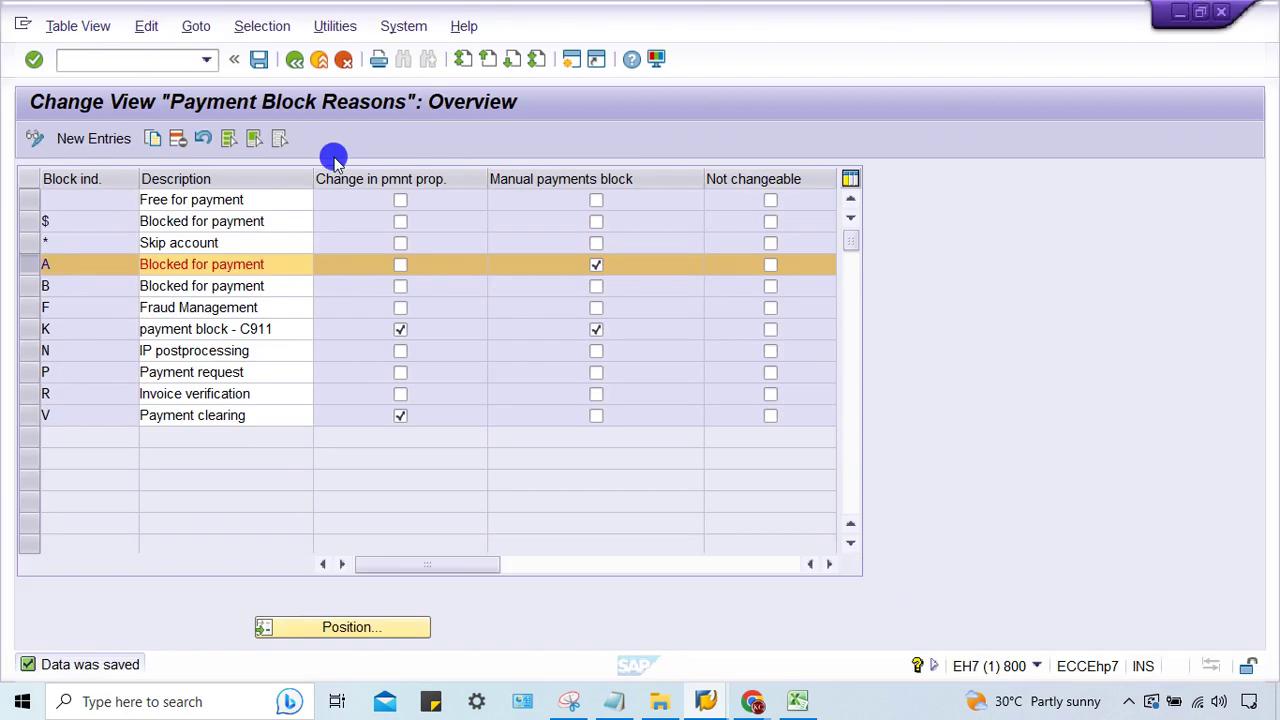
{"action": "left_click", "coordinate": [114, 56]}
{"action": "type", "text": "/NFBL1N"}
{"action": "key", "text": "Return"}
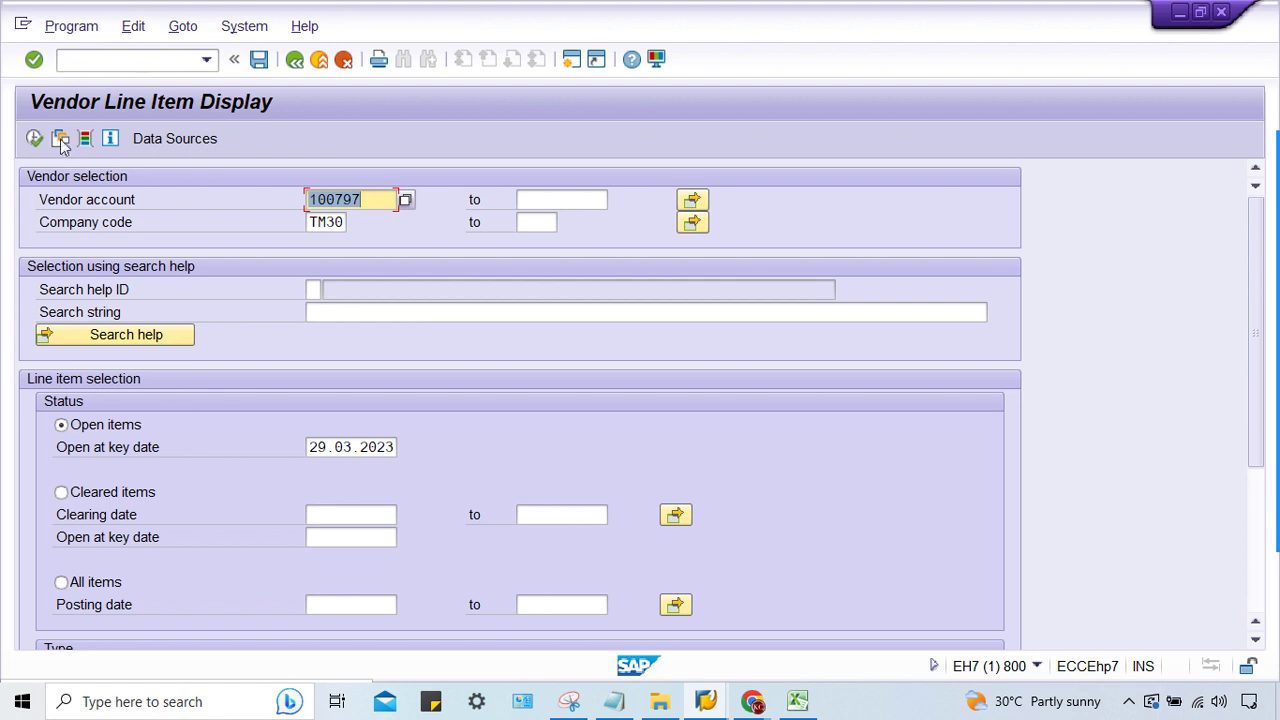
{"action": "left_click", "coordinate": [34, 138]}
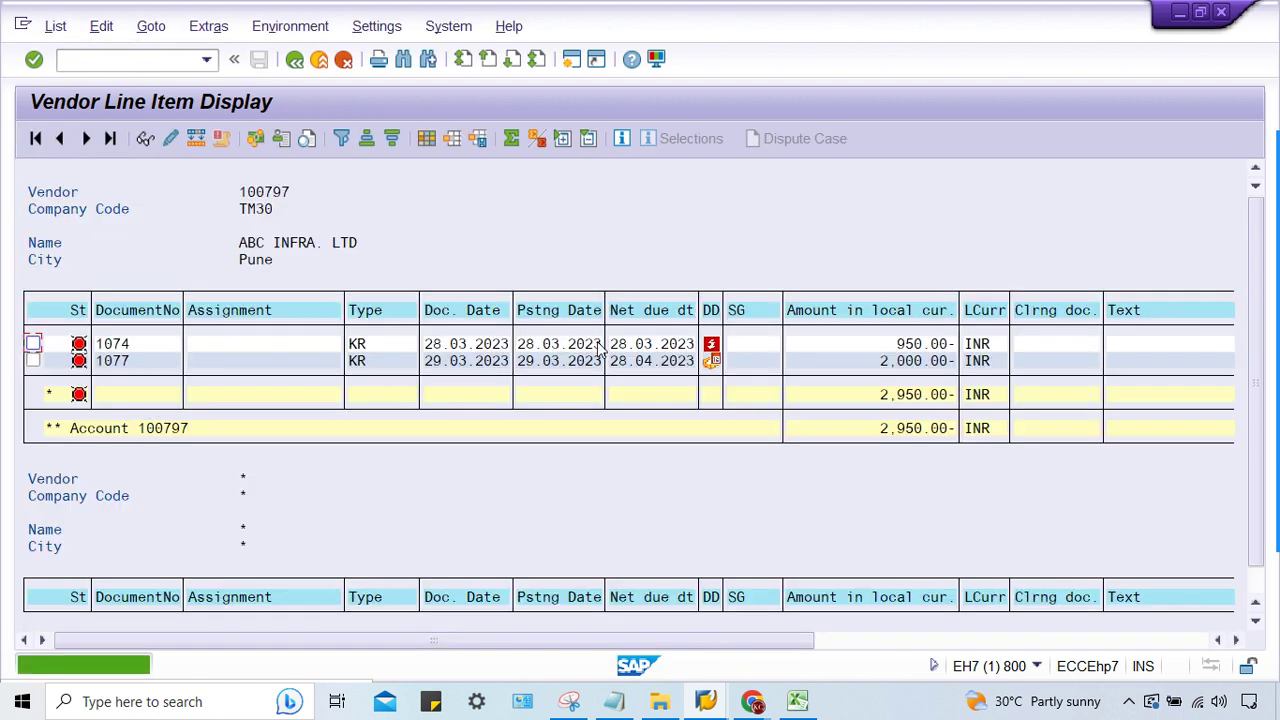
{"action": "double_click", "coordinate": [860, 360]}
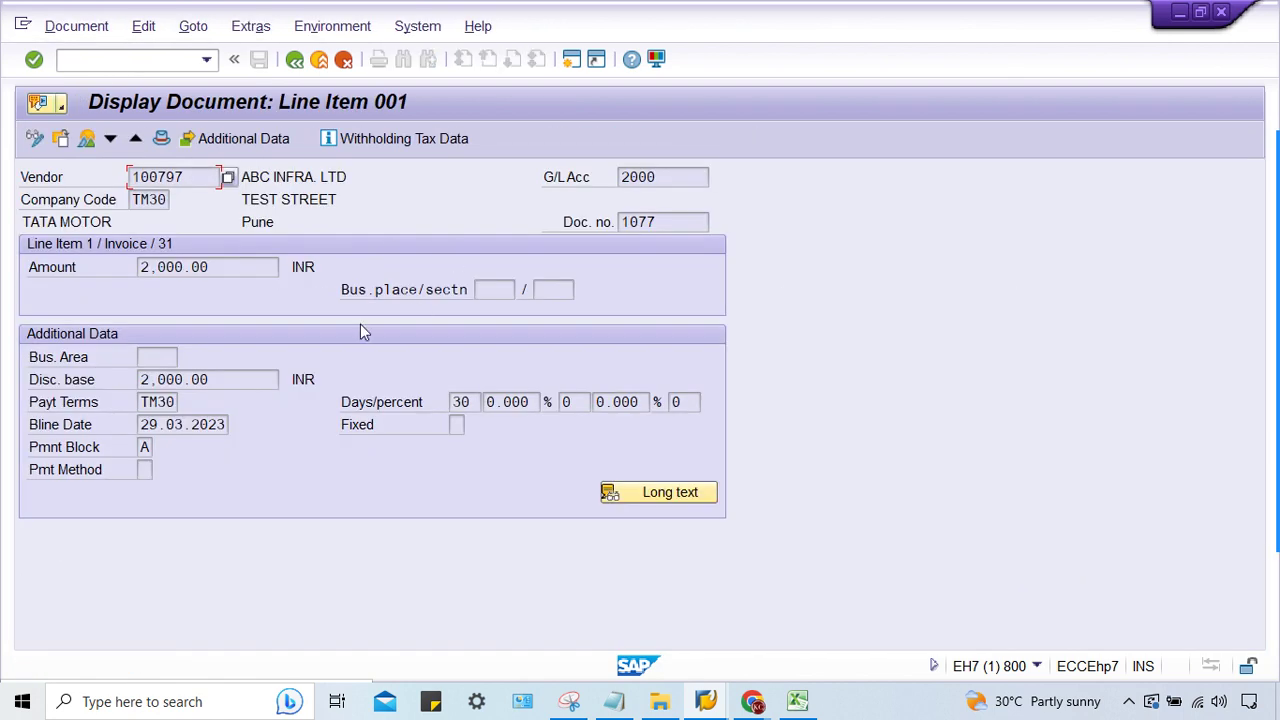
Step: Switch the 2,000.00 invoice line item to change mode, clear its payment block, and save the document
{"action": "left_click", "coordinate": [144, 447]}
{"action": "left_click", "coordinate": [34, 138]}
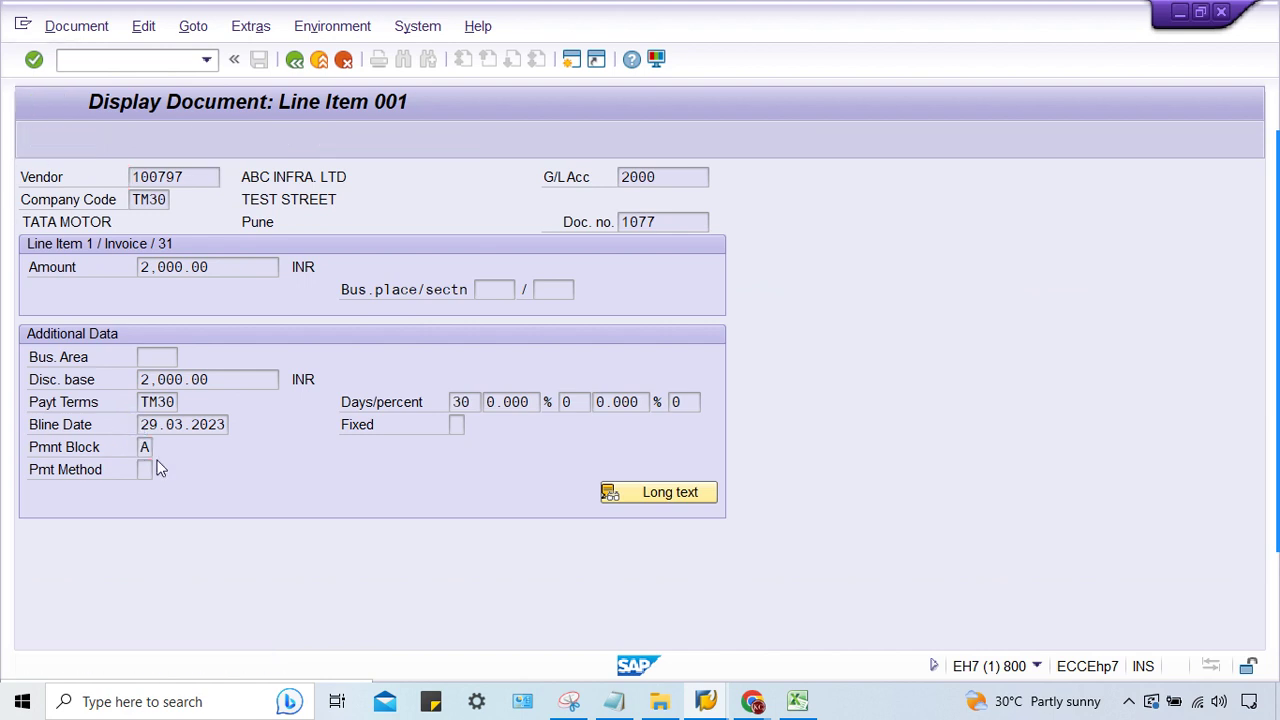
{"action": "key", "text": "BackSpace"}
{"action": "key", "text": "ctrl+s"}
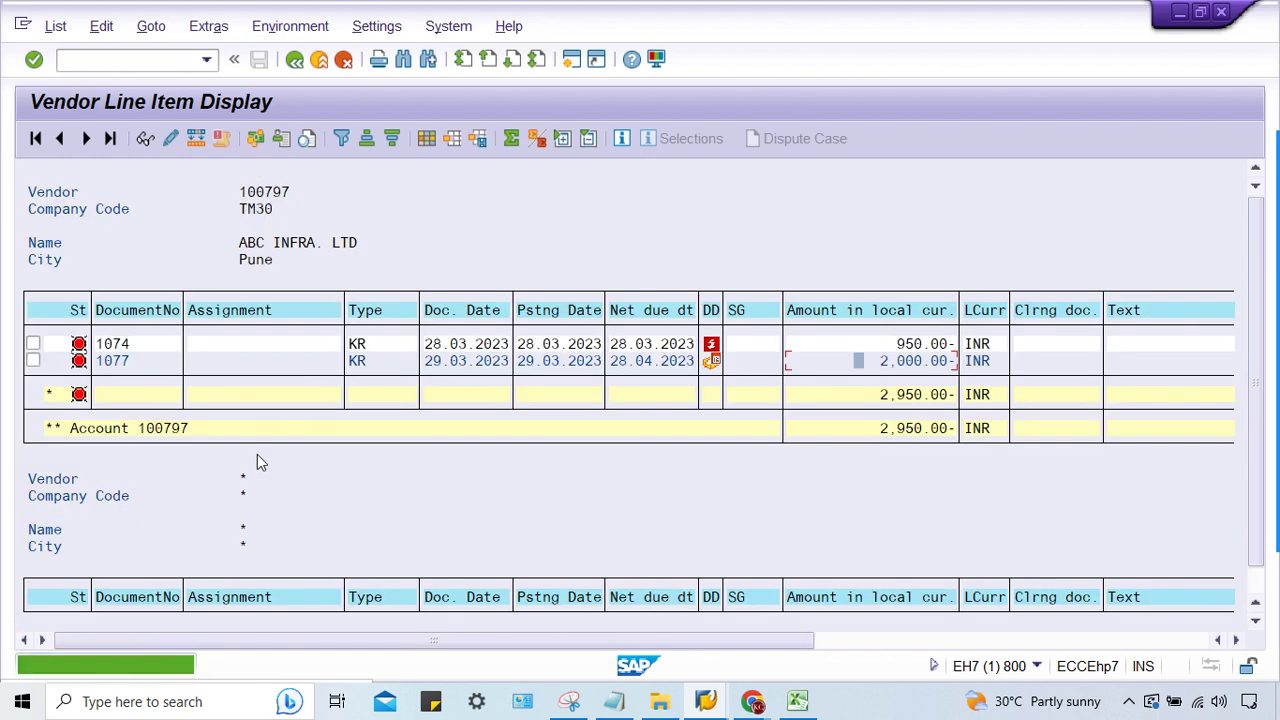
Step: In the outgoing payments session, restart the transaction with /NF-53 and set the document date to 29.03.2023
{"action": "mouse_move", "coordinate": [706, 700]}
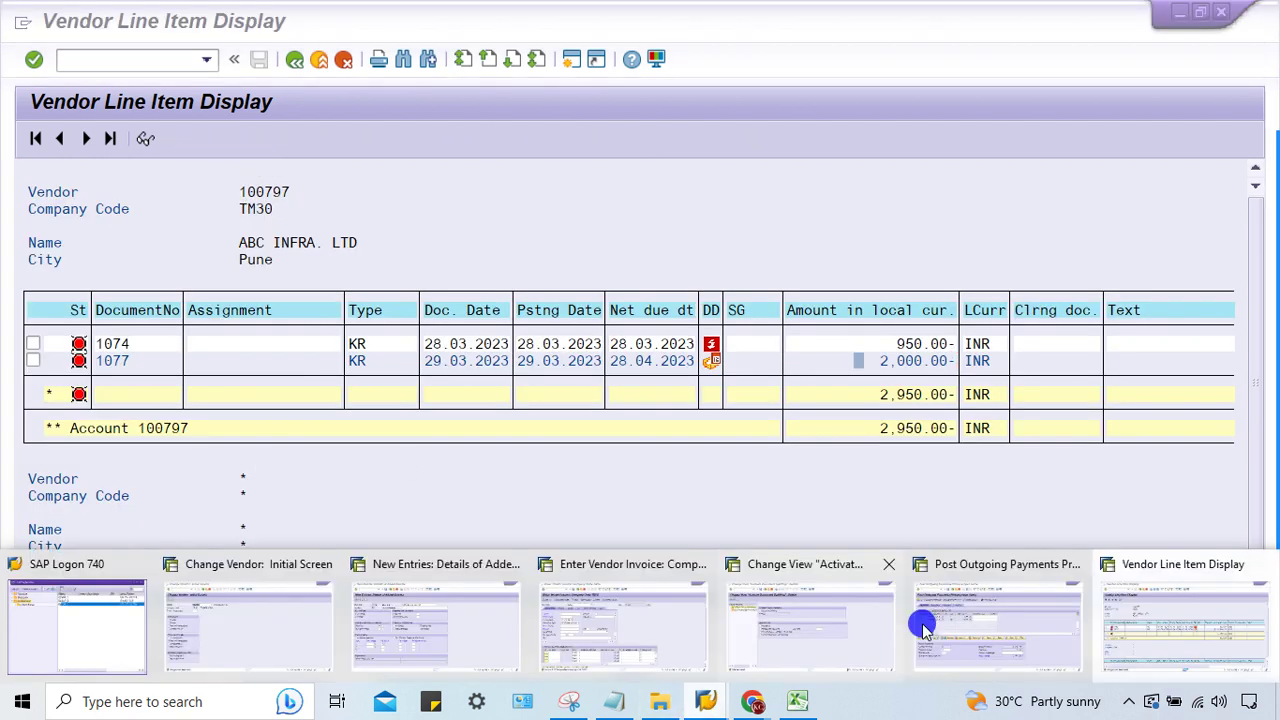
{"action": "left_click", "coordinate": [986, 623]}
{"action": "left_click", "coordinate": [206, 59]}
{"action": "left_click", "coordinate": [160, 97]}
{"action": "key", "text": "Return"}
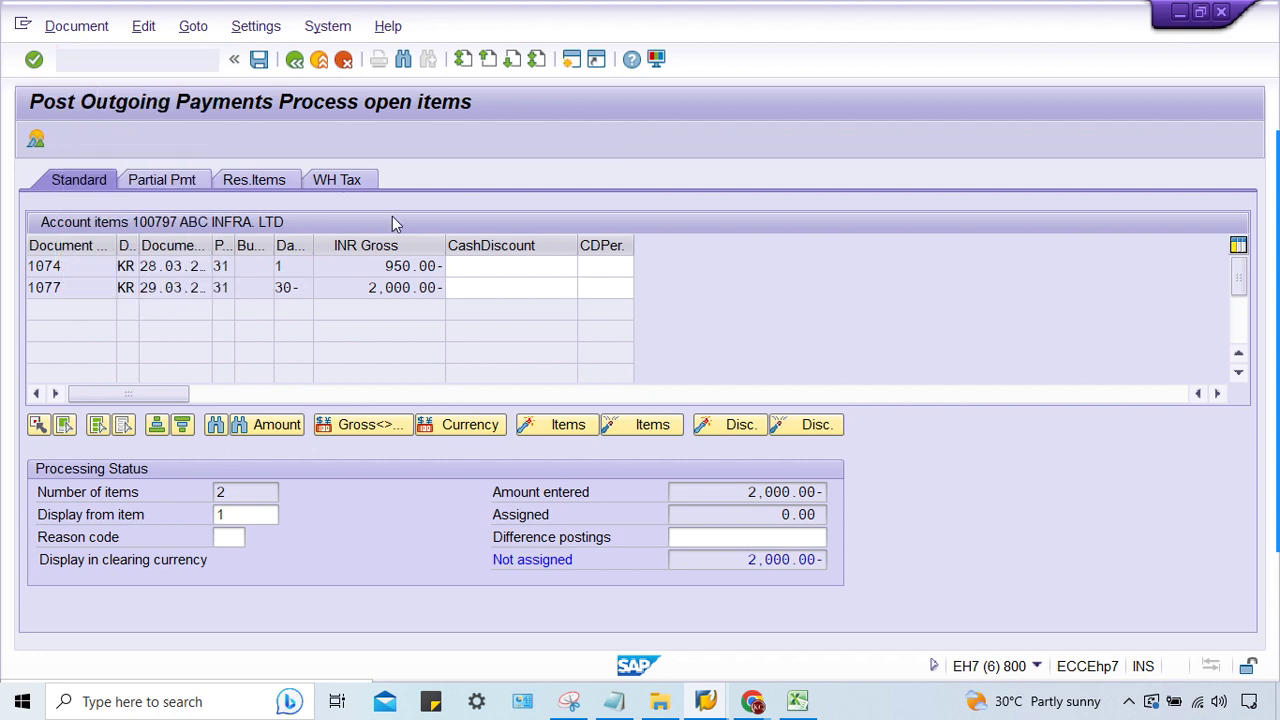
{"action": "left_click", "coordinate": [175, 180]}
{"action": "left_click", "coordinate": [175, 193]}
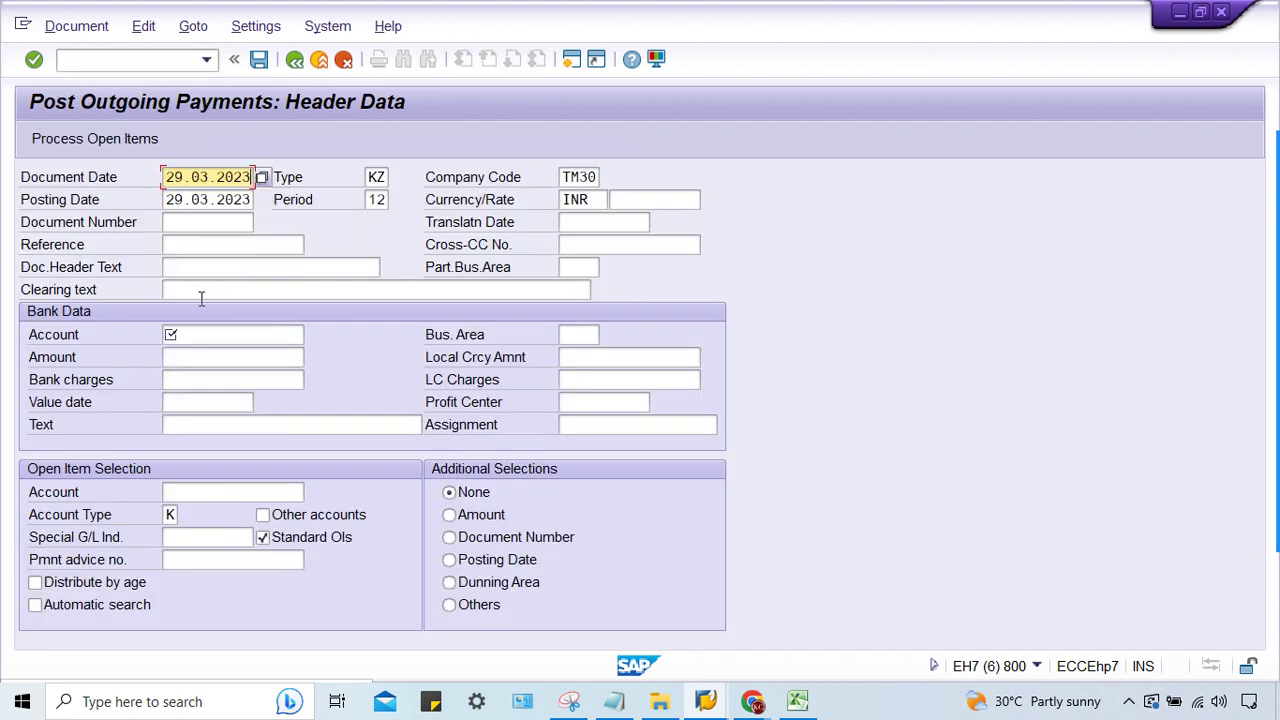
Step: Enter bank account 1000 with amount 2000, select ABC INFRA. LTD's vendor account, and process its open items
{"action": "left_click", "coordinate": [173, 333]}
{"action": "left_click", "coordinate": [180, 352]}
{"action": "left_click", "coordinate": [182, 357]}
{"action": "left_click", "coordinate": [209, 375]}
{"action": "left_click", "coordinate": [180, 490]}
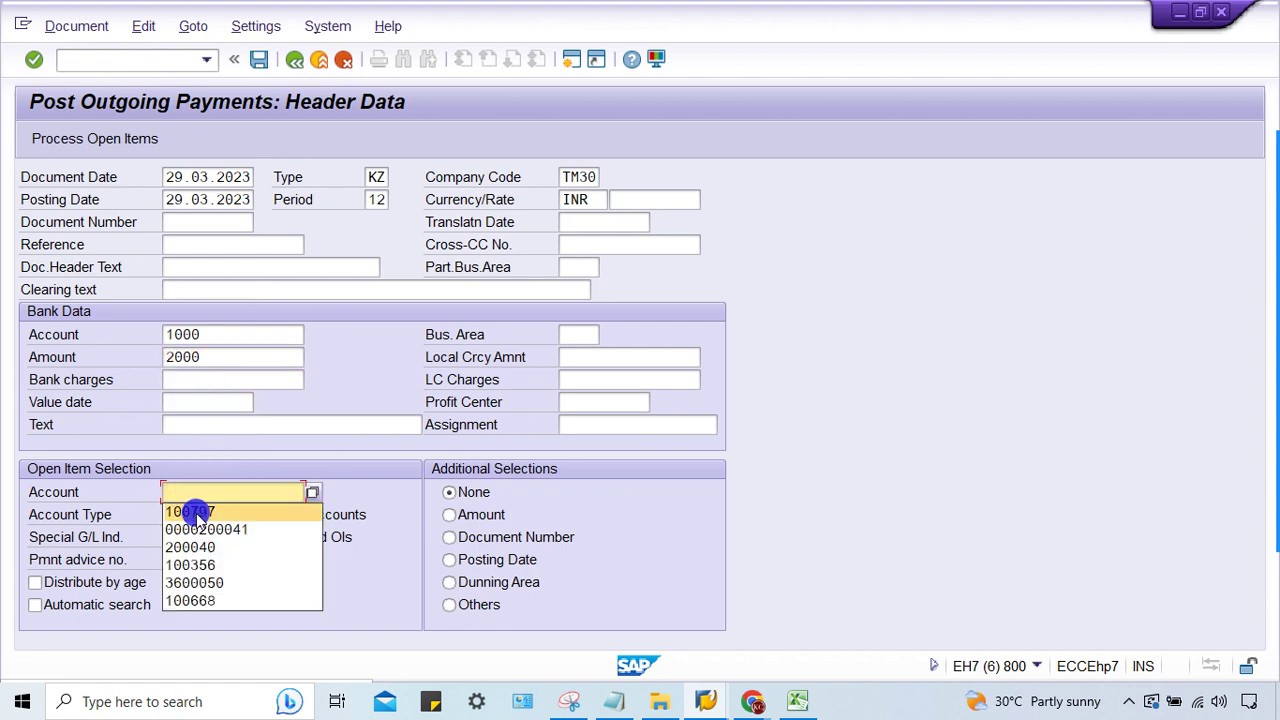
{"action": "left_click", "coordinate": [200, 508]}
{"action": "key", "text": "Return"}
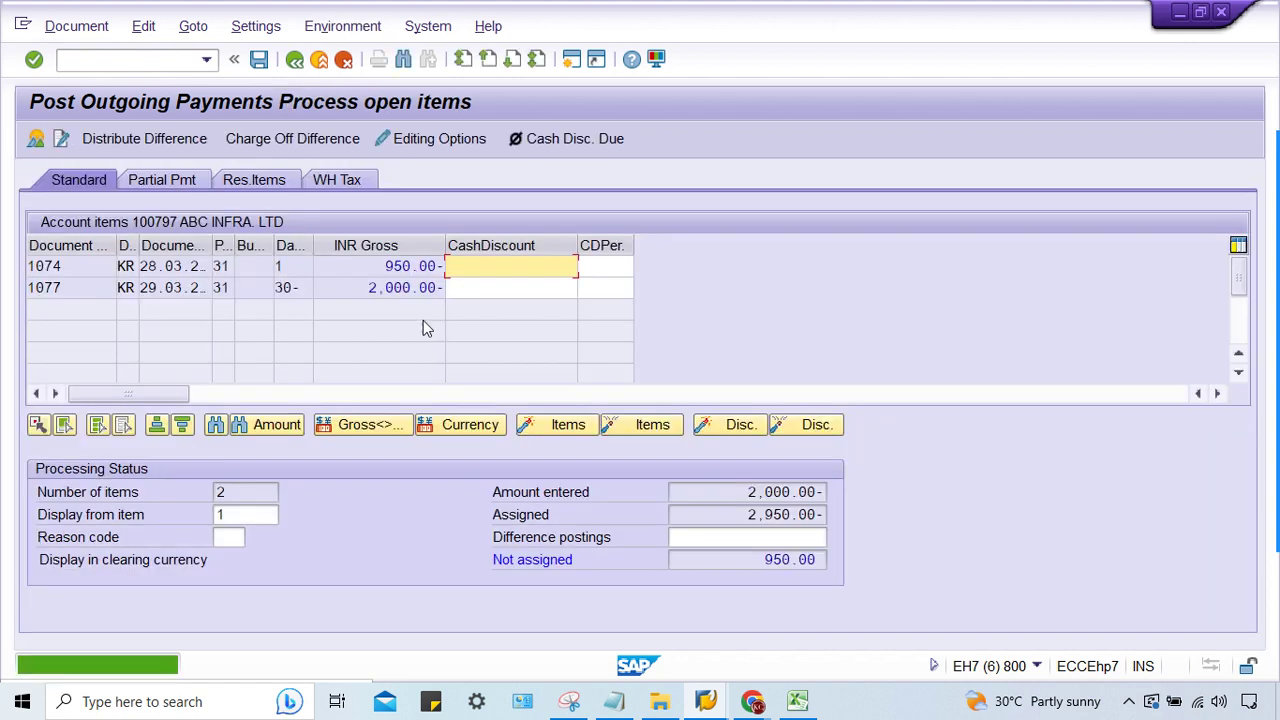
Step: Deactivate the 950.00 open item, simulate the outgoing payment, and post it
{"action": "left_click", "coordinate": [368, 266]}
{"action": "double_click", "coordinate": [368, 266]}
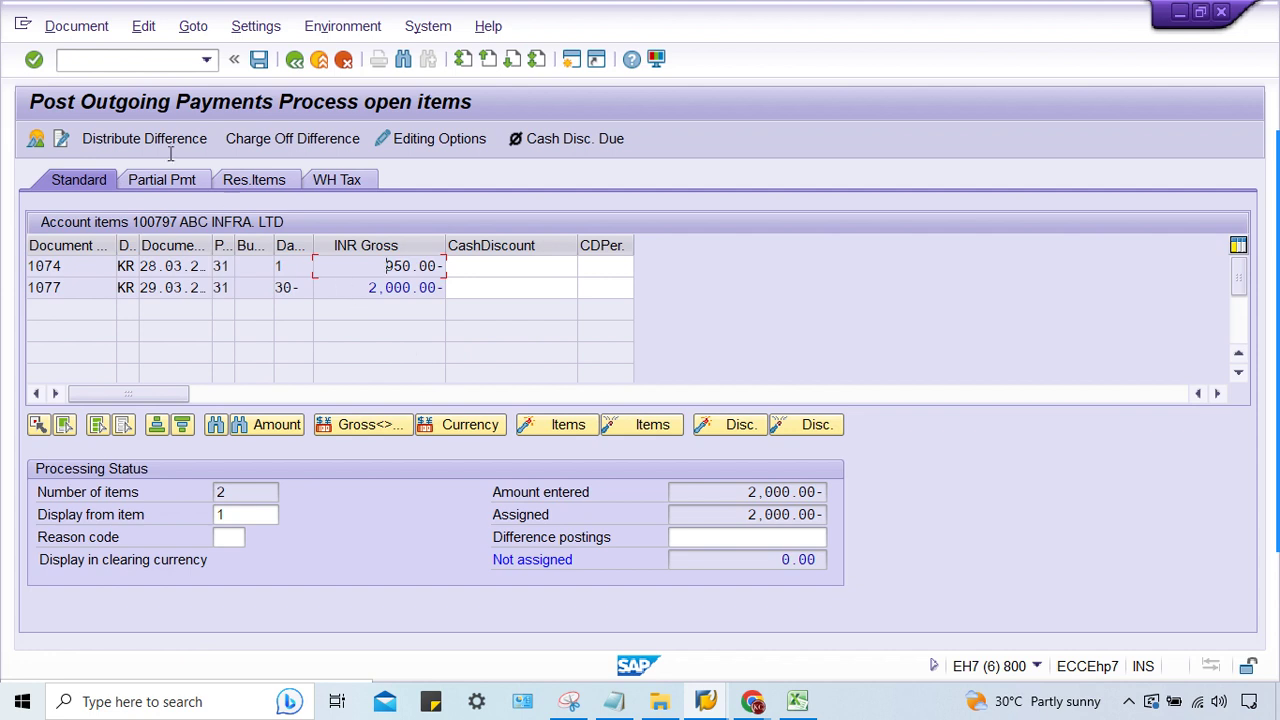
{"action": "left_click", "coordinate": [76, 26]}
{"action": "left_click", "coordinate": [85, 74]}
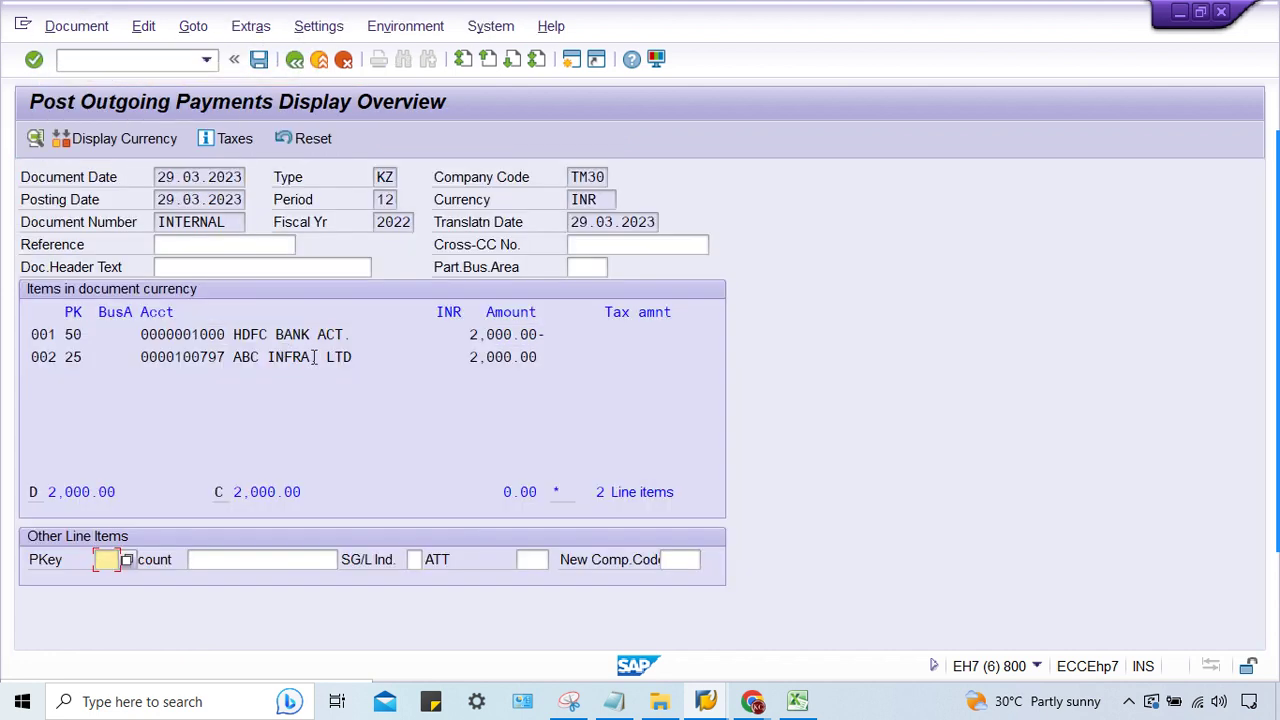
{"action": "key", "text": "ctrl+s"}
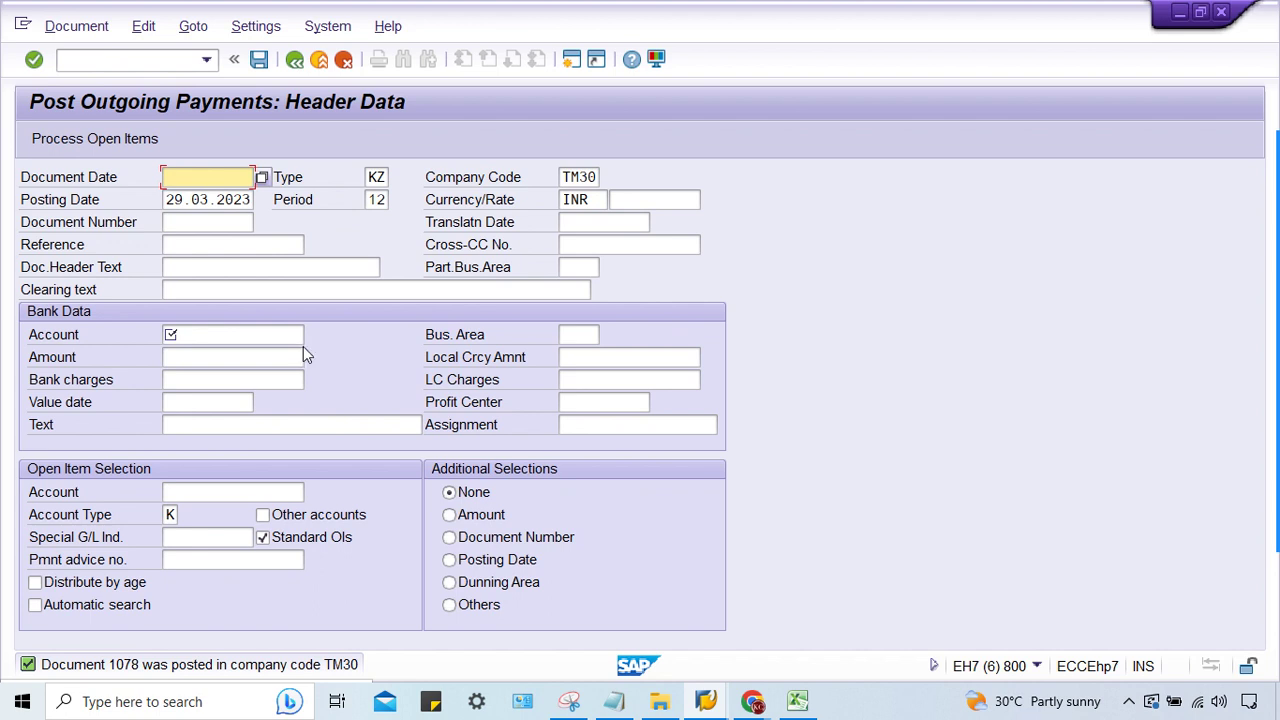
{"action": "left_click", "coordinate": [170, 174]}
{"action": "left_click", "coordinate": [167, 176]}
{"action": "mouse_move", "coordinate": [700, 703]}
{"action": "mouse_move", "coordinate": [753, 650]}
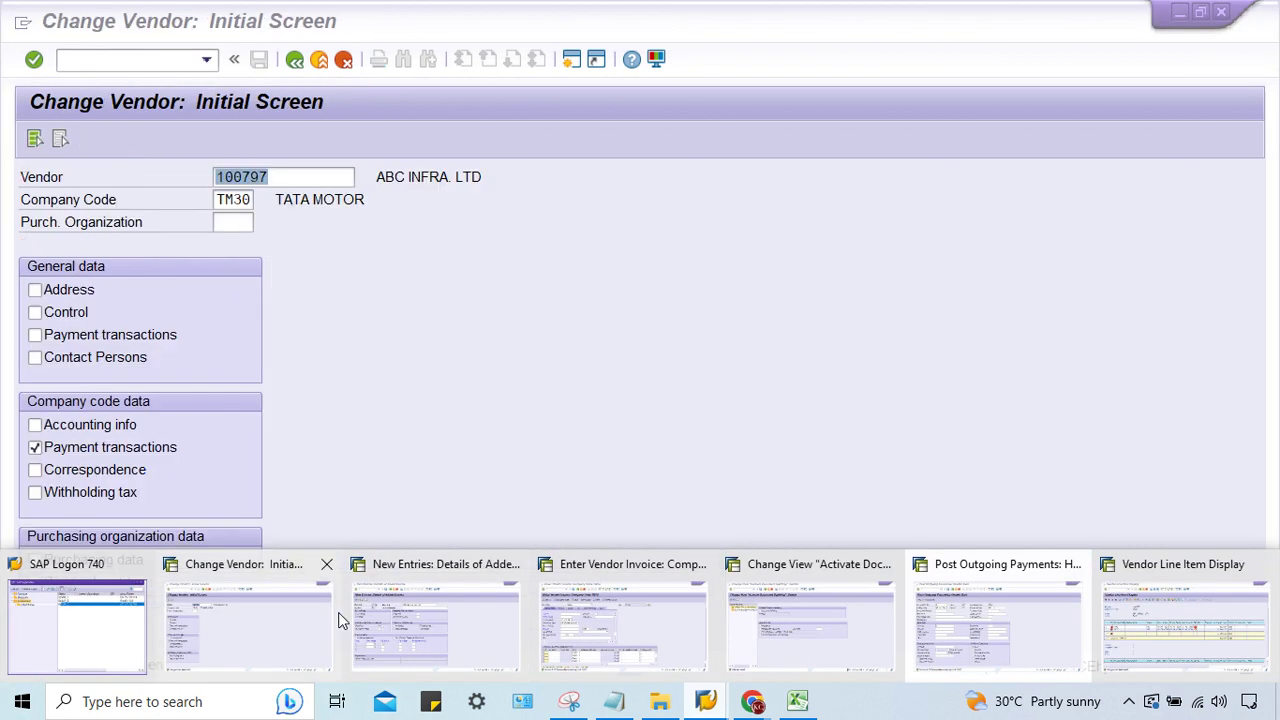
{"action": "left_click", "coordinate": [658, 642]}
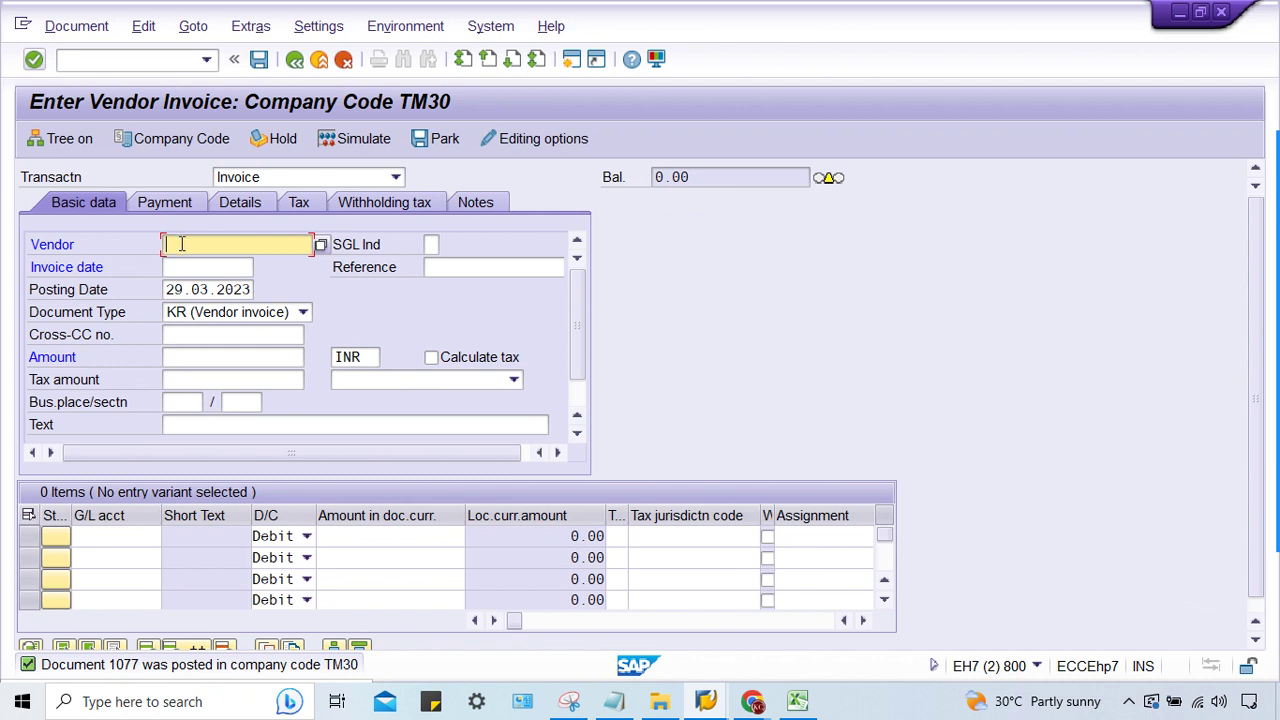
Step: In the Change Vendor session, set ABC INFRA. LTD's payment terms to 0001 and save the vendor
{"action": "left_click", "coordinate": [706, 701]}
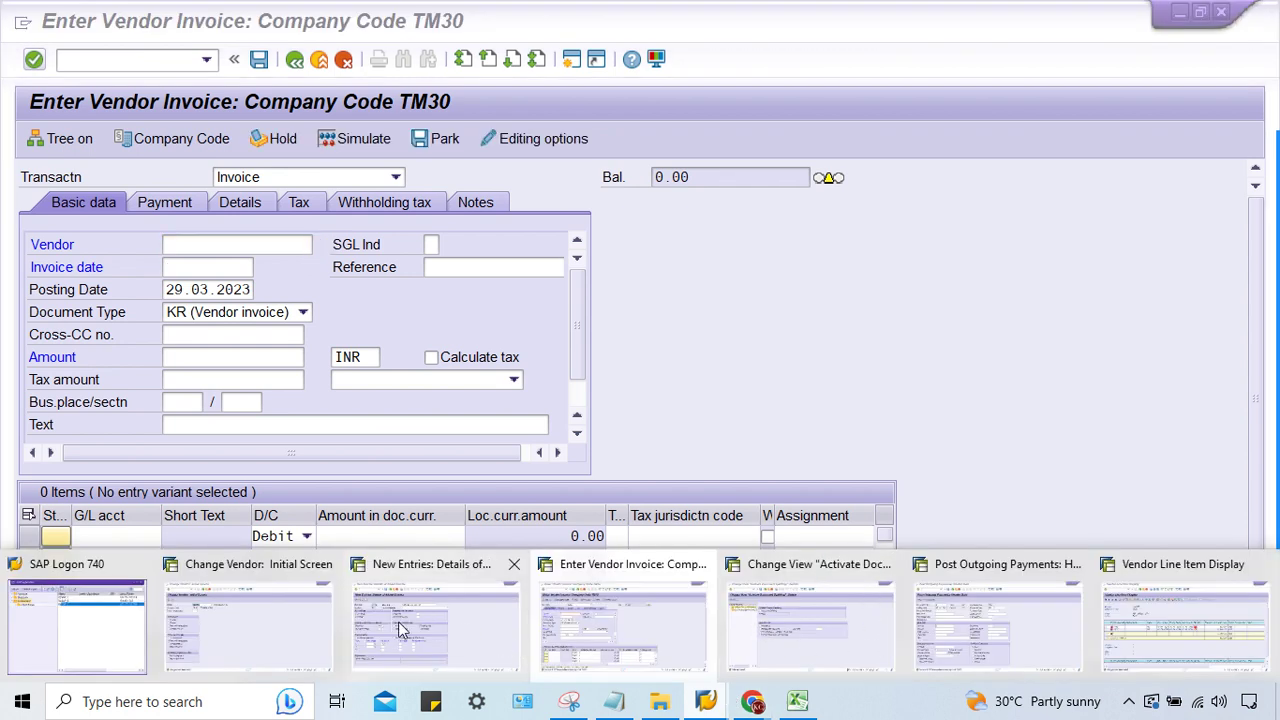
{"action": "left_click", "coordinate": [190, 640]}
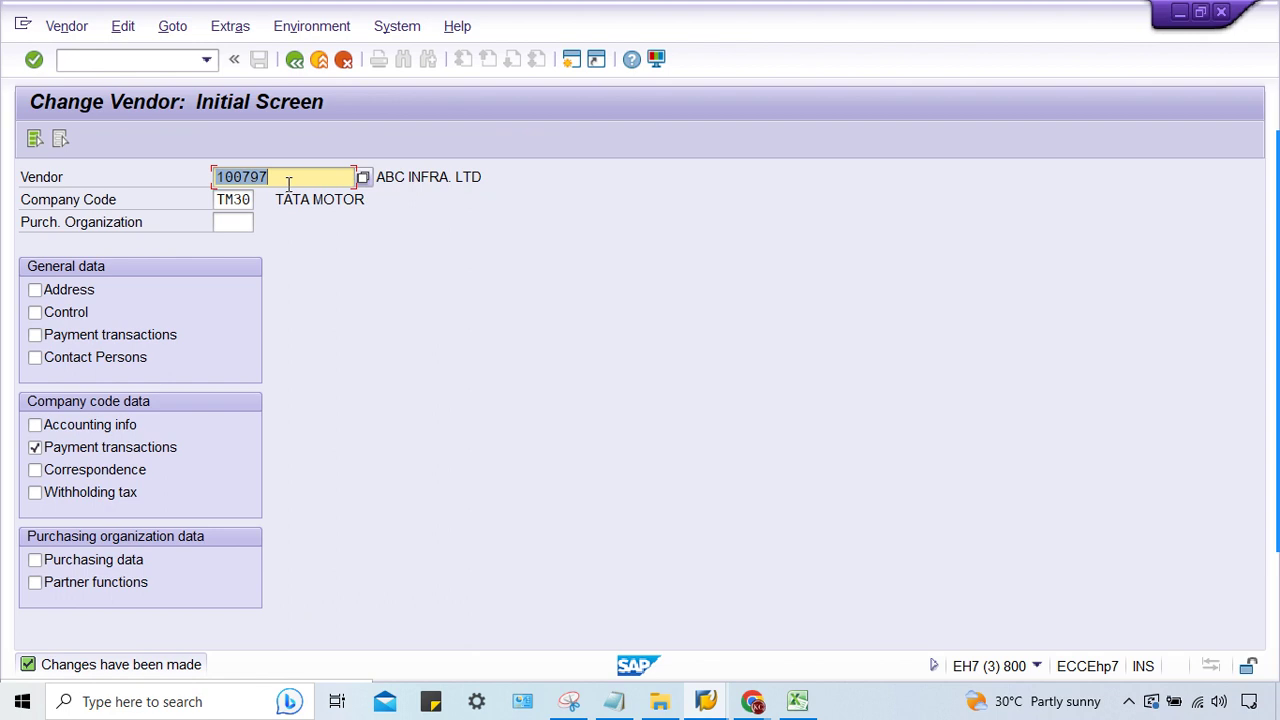
{"action": "key", "text": "Return"}
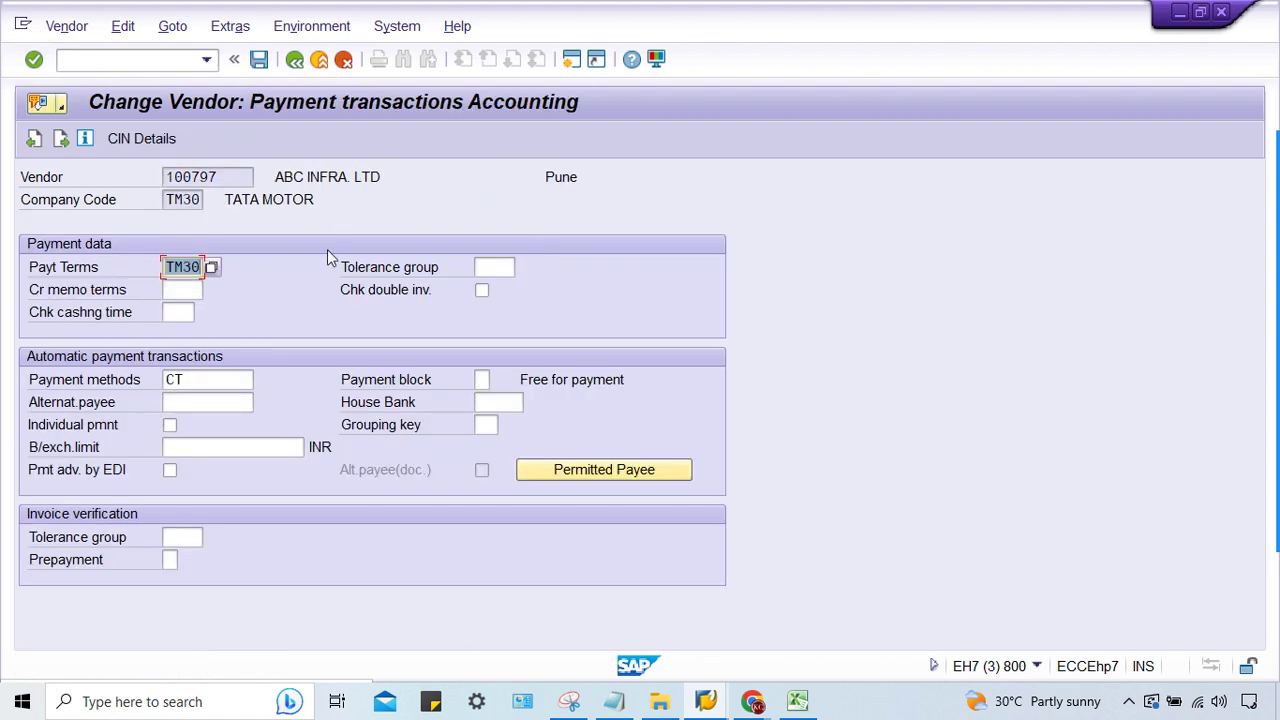
{"action": "type", "text": "0001"}
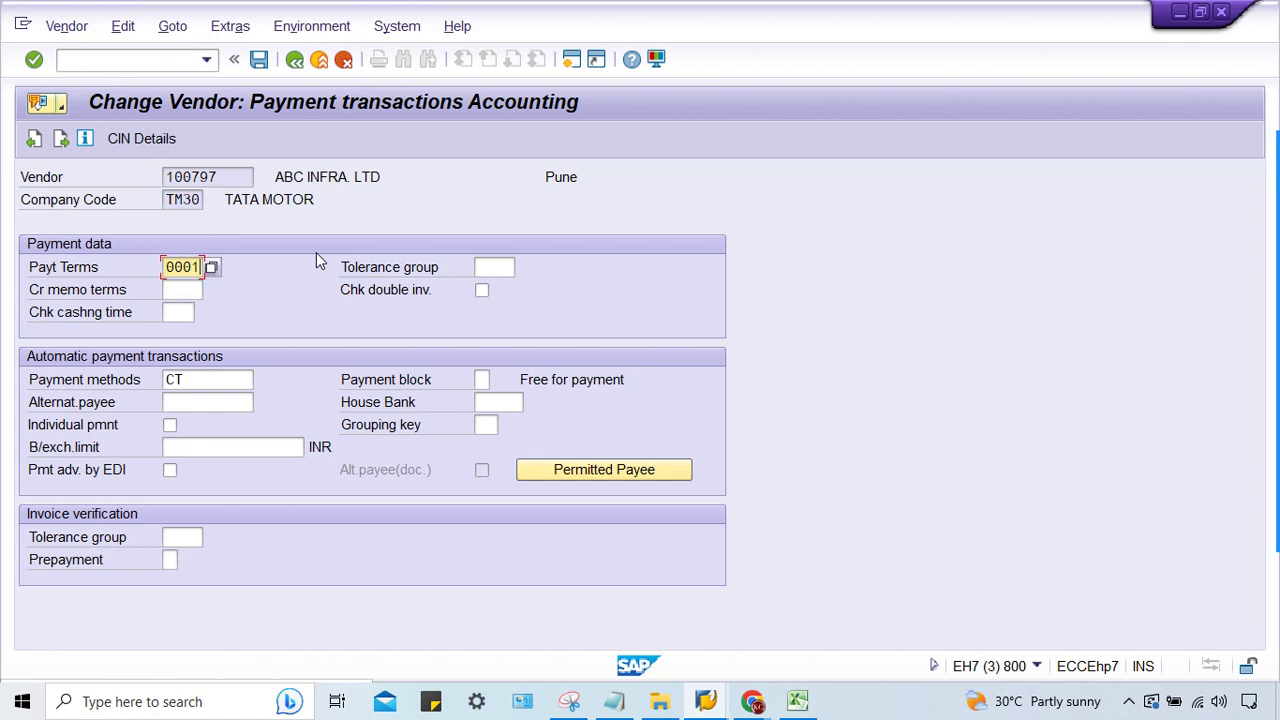
{"action": "key", "text": "ctrl+s"}
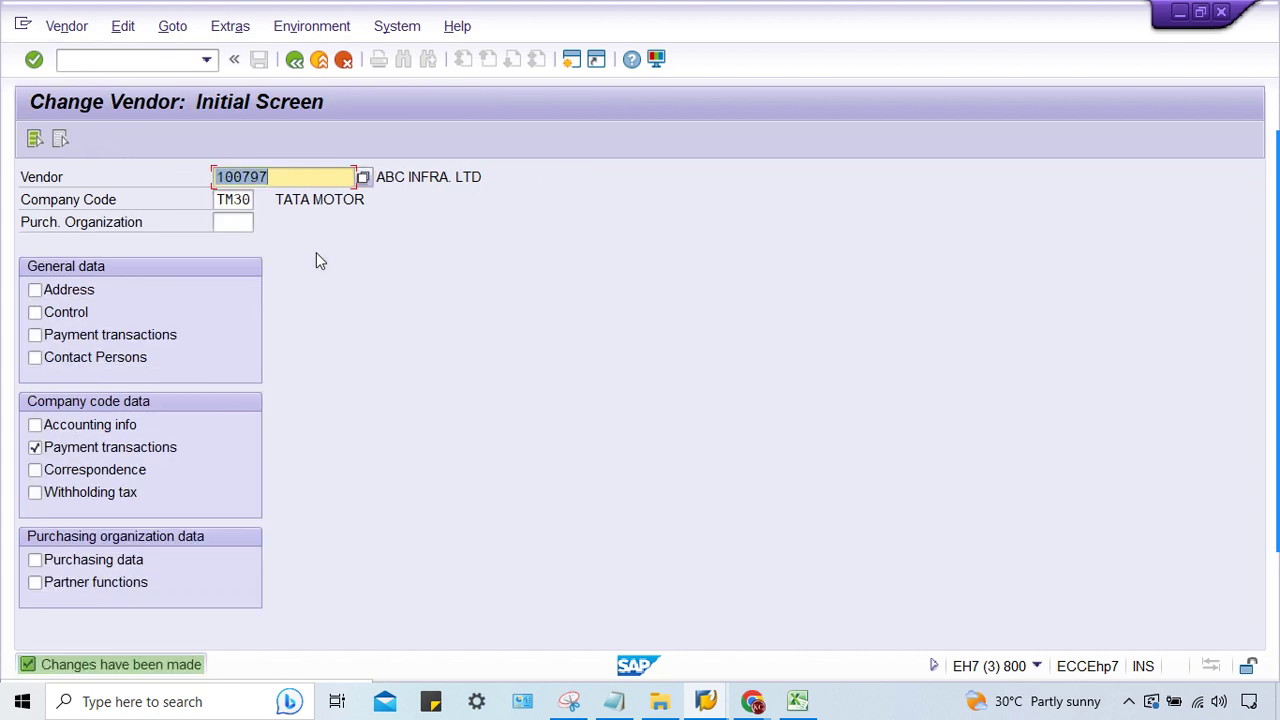
Step: In the vendor invoice session, restart with /NFB60 and enter ABC INFRA. LTD's vendor account, invoice date 29.03.2023 and amount 2500
{"action": "left_click", "coordinate": [705, 701]}
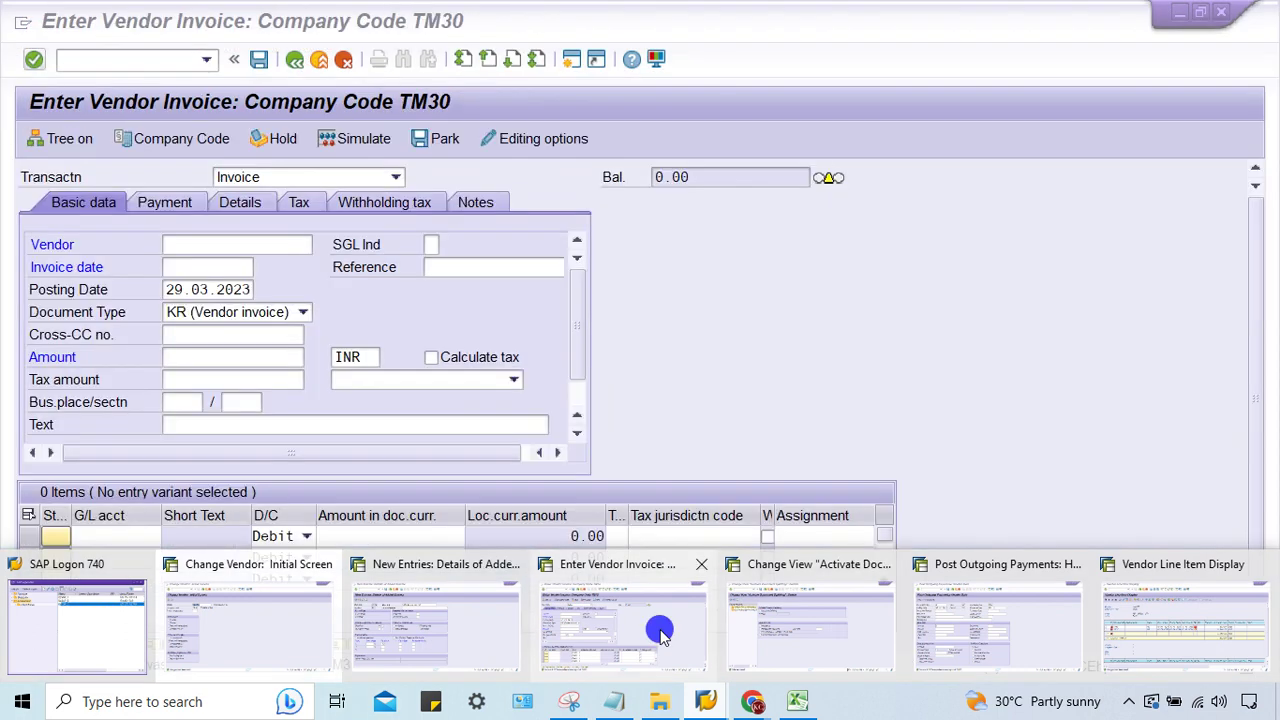
{"action": "left_click", "coordinate": [657, 637]}
{"action": "left_click", "coordinate": [205, 60]}
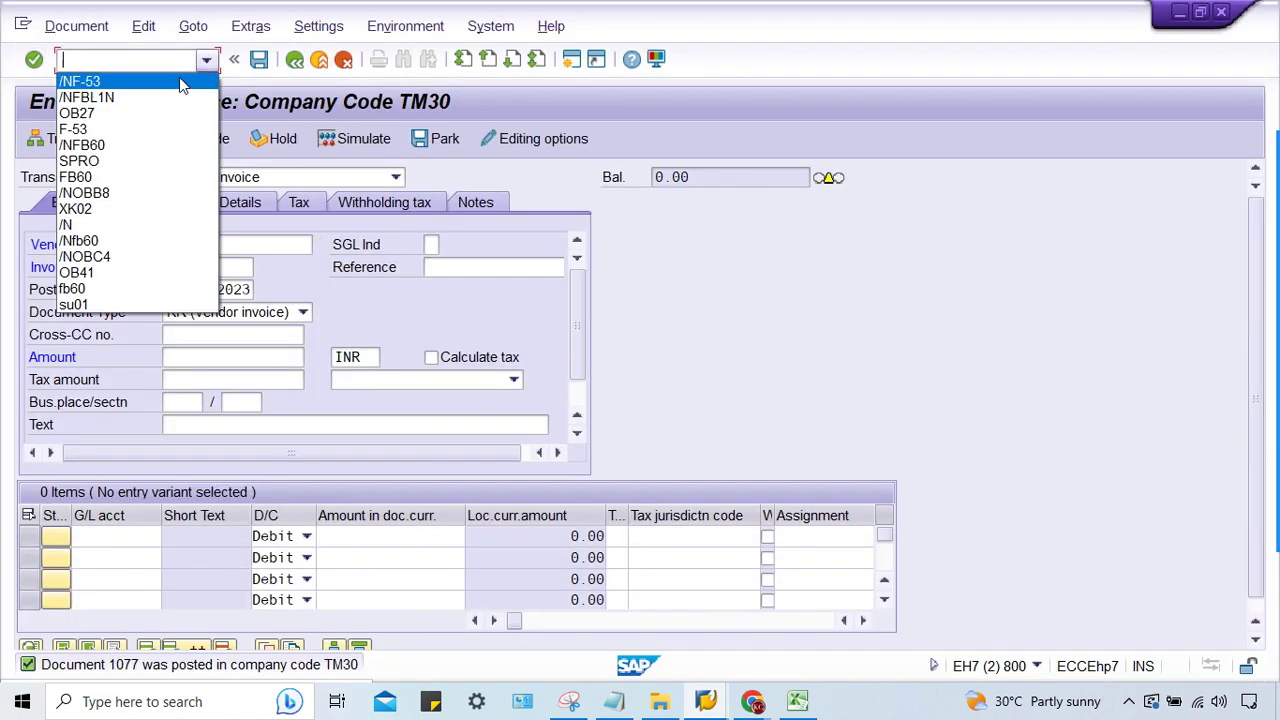
{"action": "left_click", "coordinate": [160, 145]}
{"action": "key", "text": "Return"}
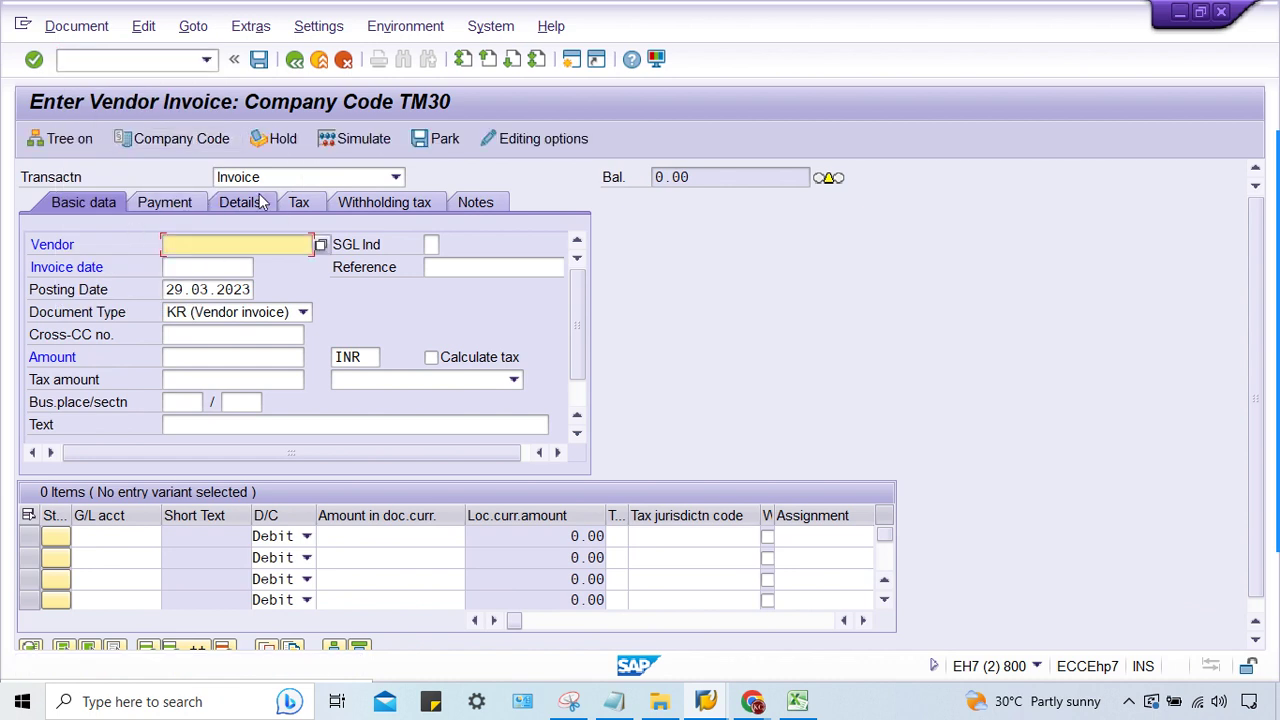
{"action": "type", "text": "100797"}
{"action": "left_click", "coordinate": [178, 267]}
{"action": "type", "text": "29.03.2023"}
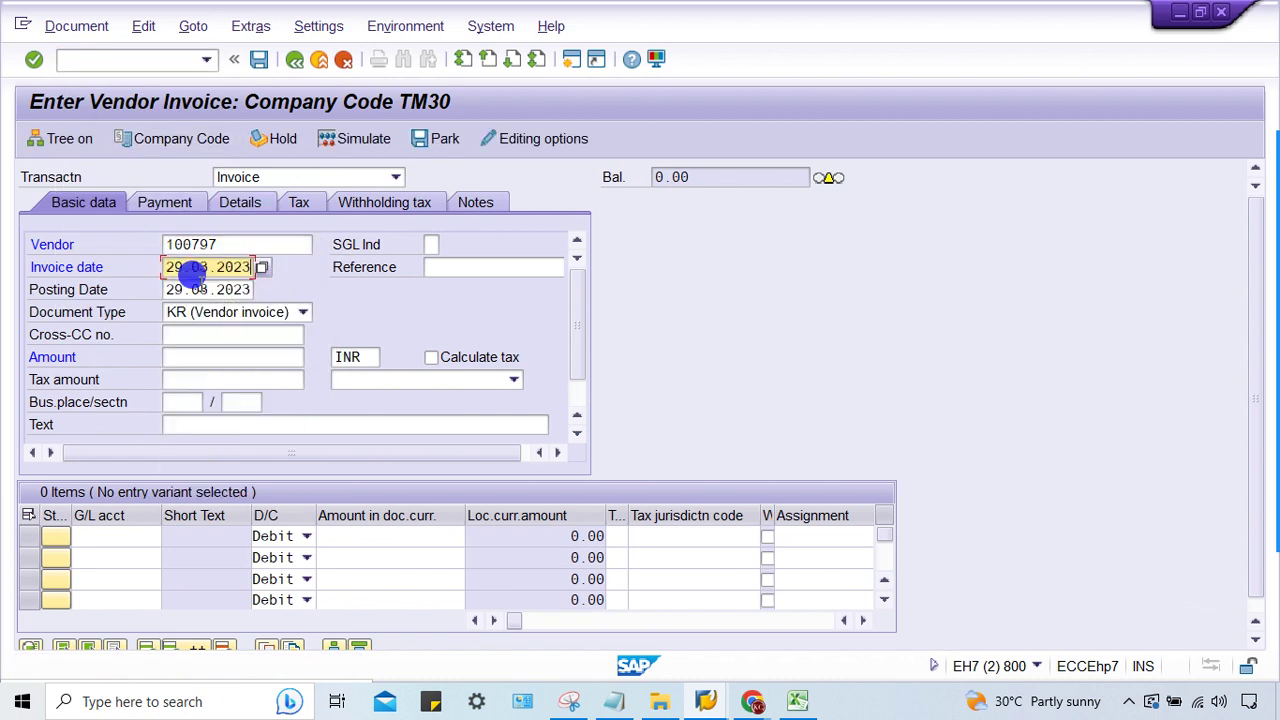
{"action": "left_click", "coordinate": [178, 358]}
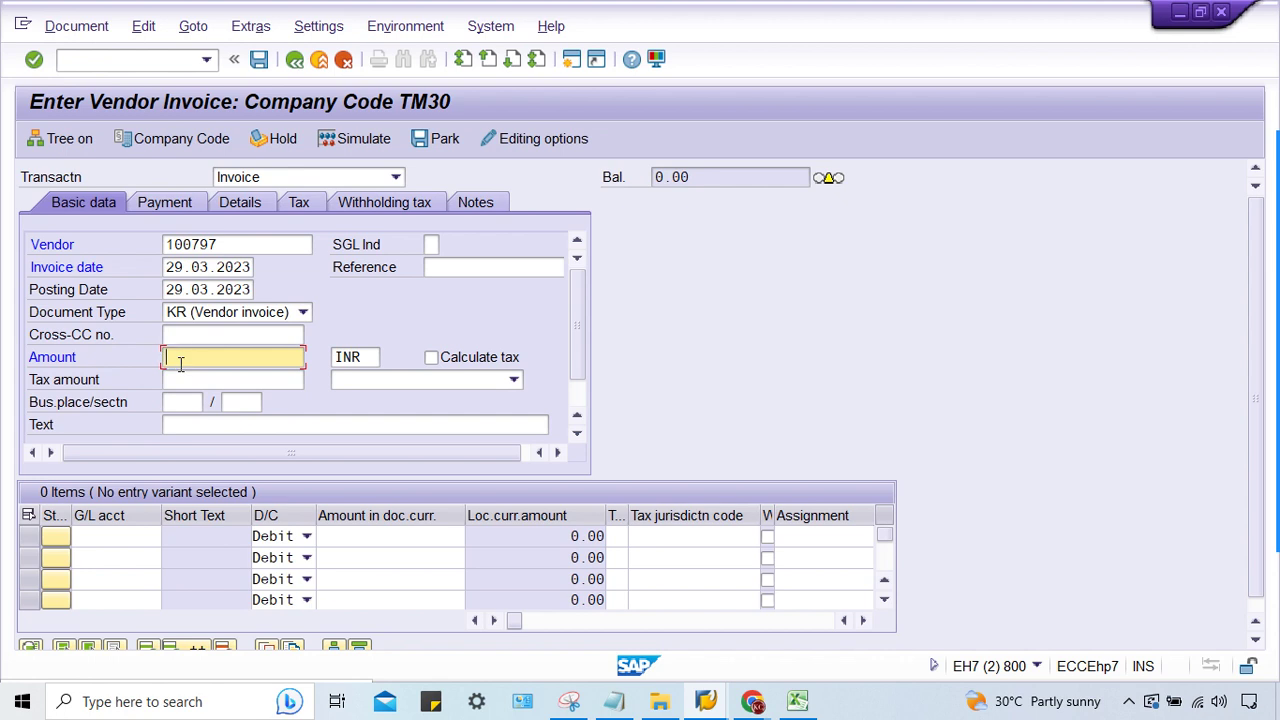
{"action": "type", "text": "2500"}
{"action": "key", "text": "Return"}
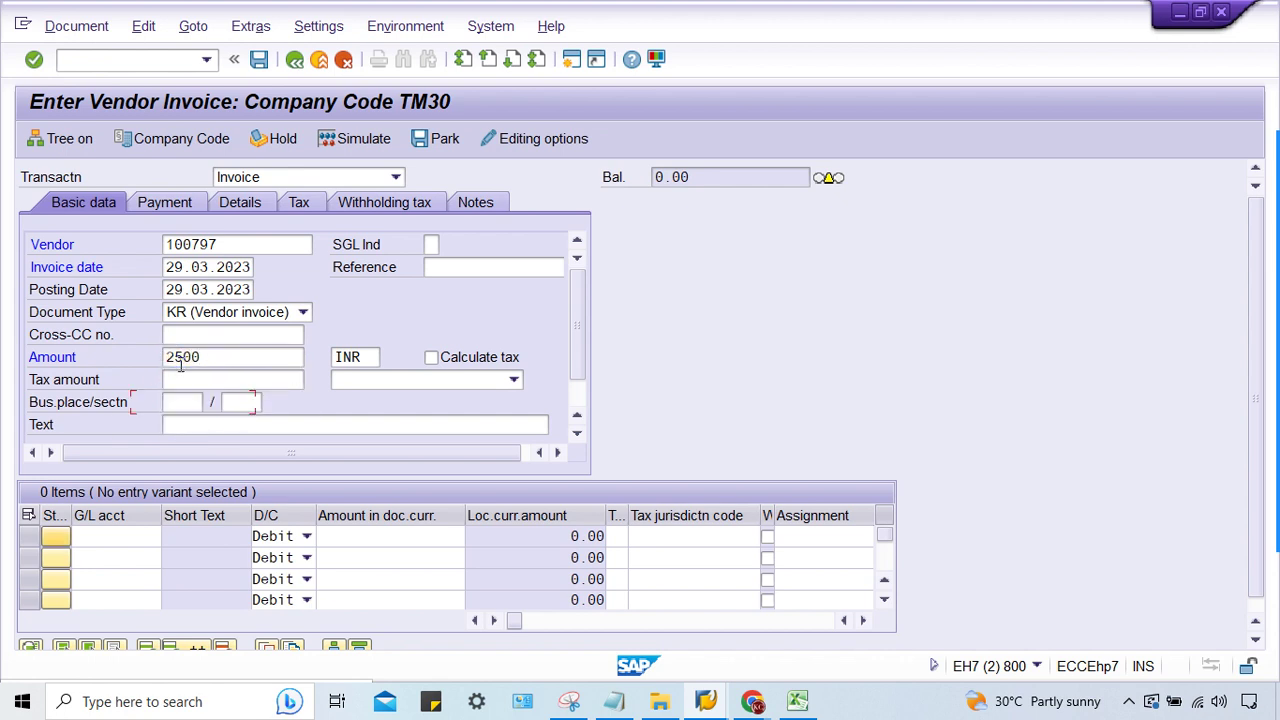
Step: Add a debit line item for G/L account 4000 with amount 2500
{"action": "type", "text": "4000"}
{"action": "key", "text": "Tab"}
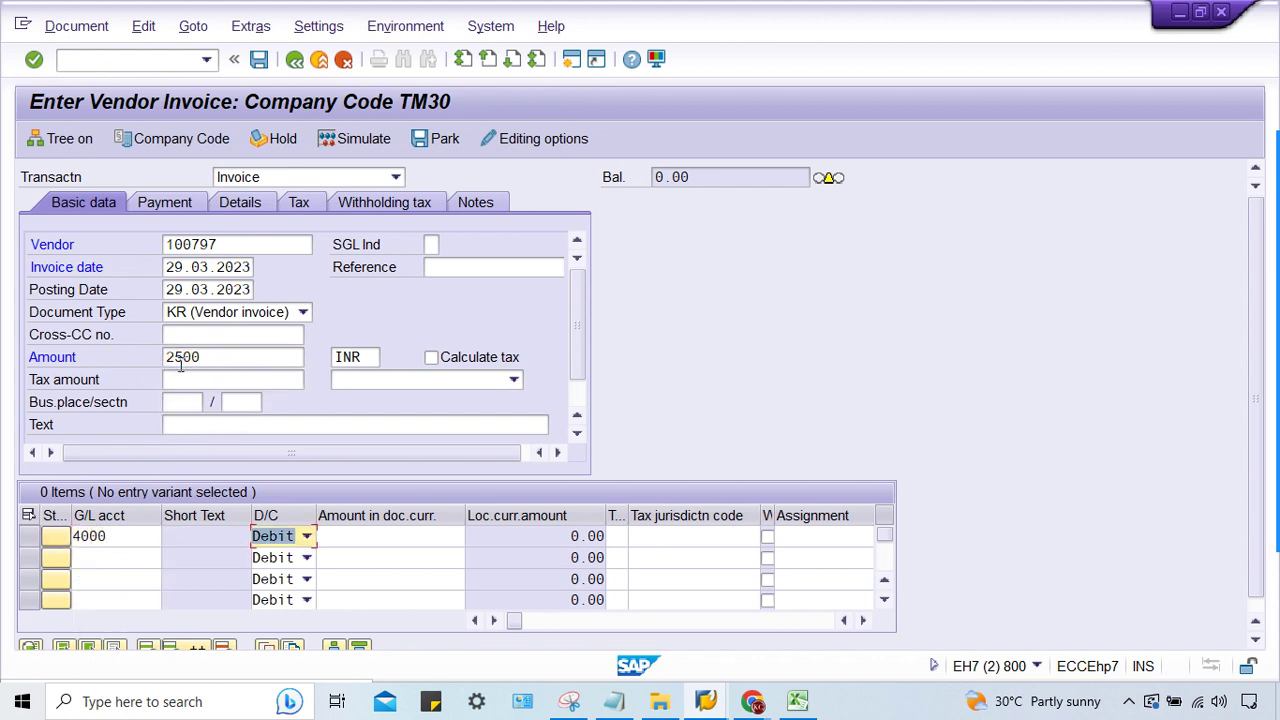
{"action": "key", "text": "Tab"}
{"action": "type", "text": "2500"}
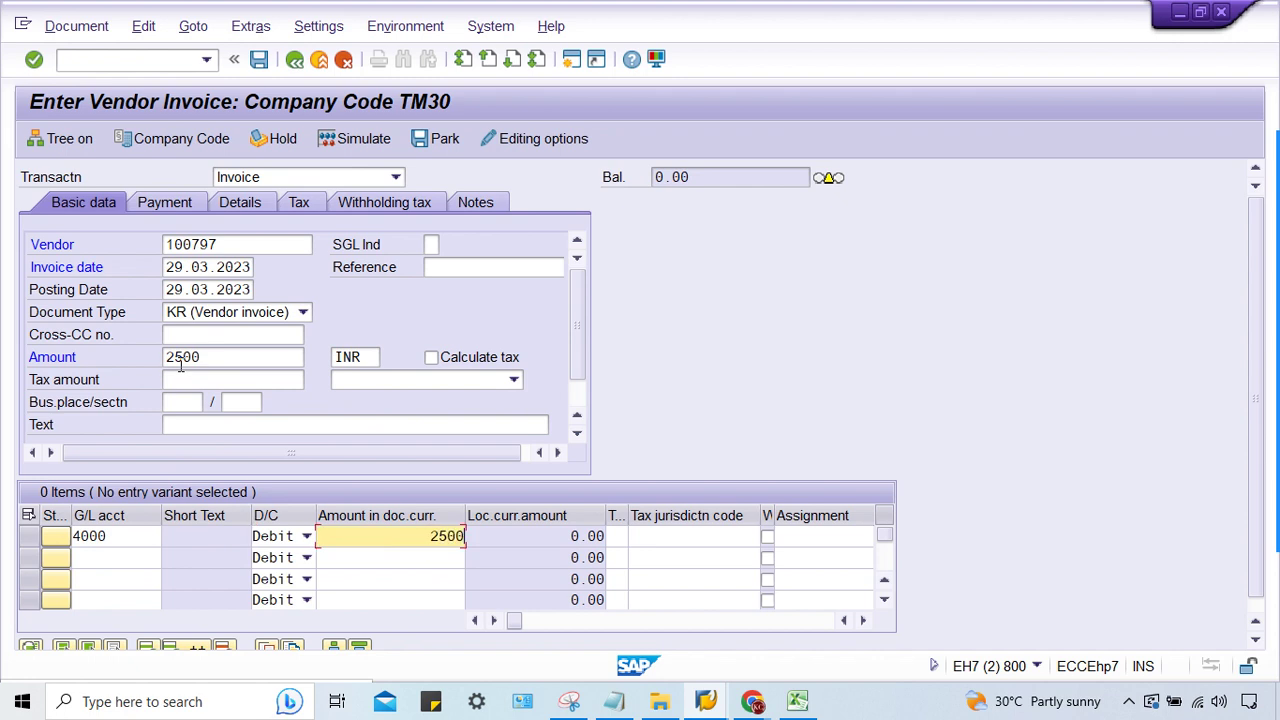
Step: Set the invoice's payment terms to TM30, keeping the payment block as Free for payment, and post the invoice
{"action": "left_click", "coordinate": [178, 200]}
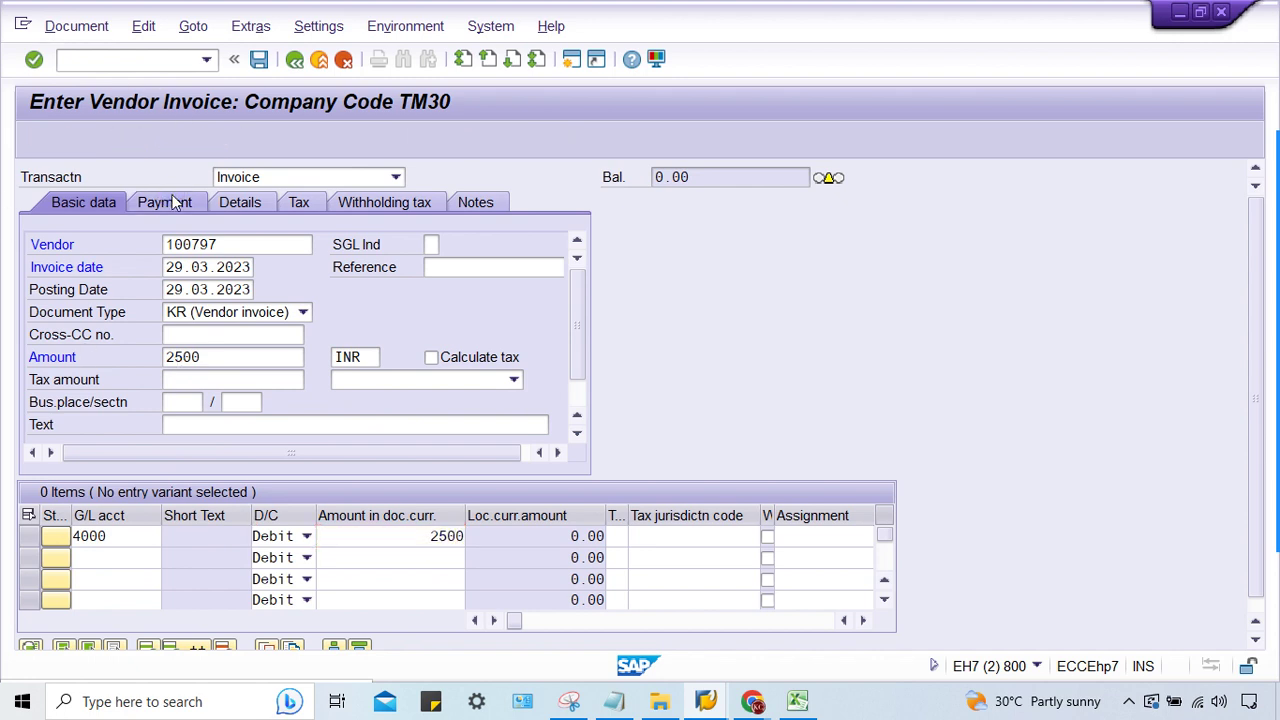
{"action": "left_click", "coordinate": [402, 245]}
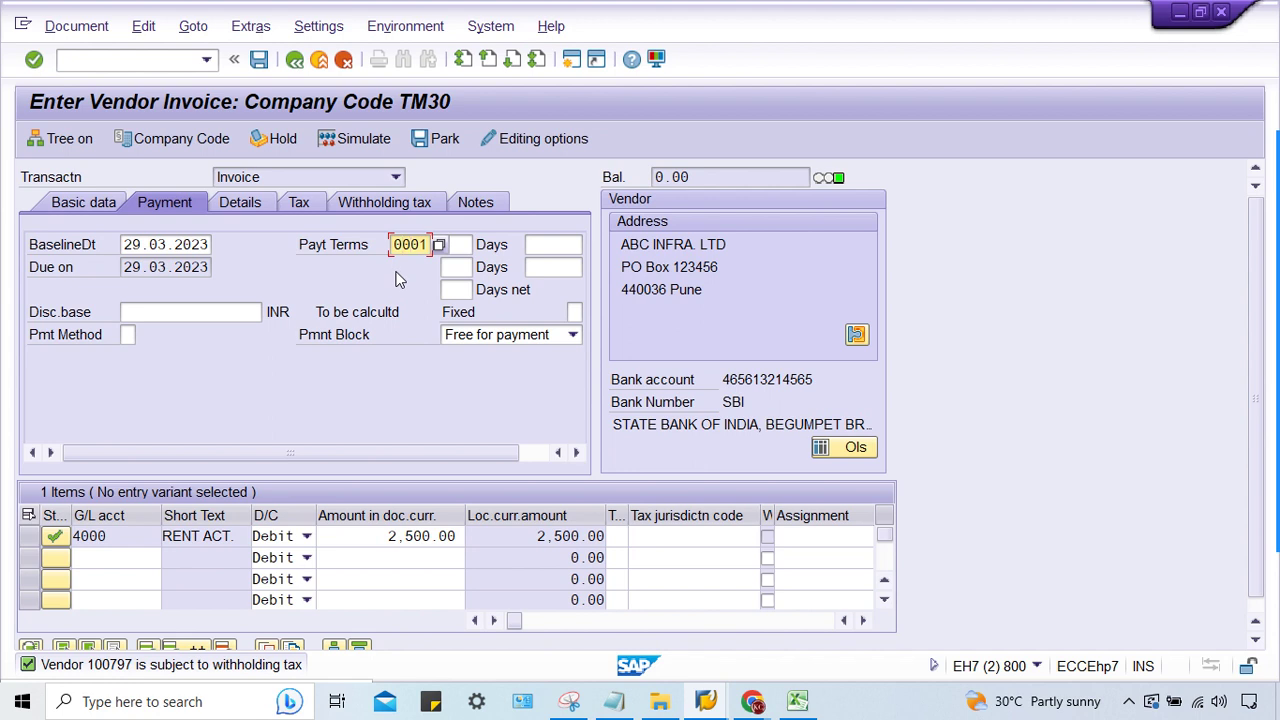
{"action": "key", "text": "BackSpace"}
{"action": "key", "text": "BackSpace"}
{"action": "key", "text": "BackSpace"}
{"action": "key", "text": "BackSpace"}
{"action": "type", "text": "T"}
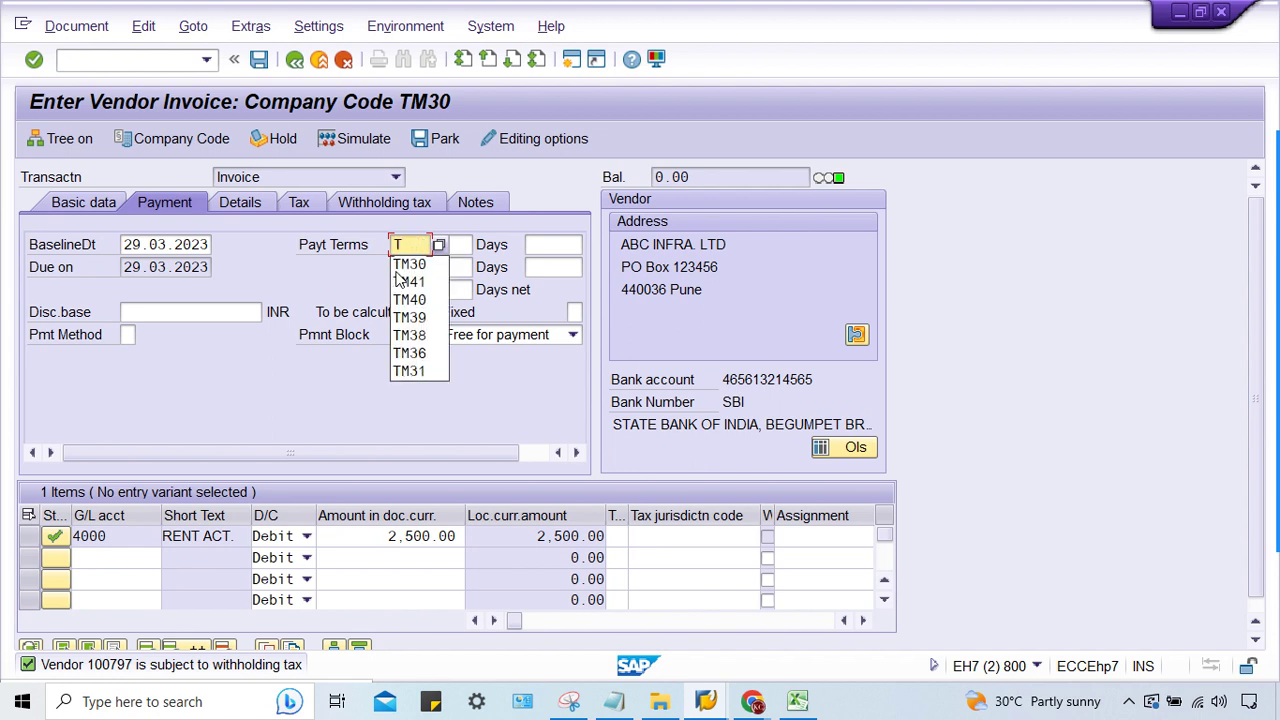
{"action": "type", "text": "M30"}
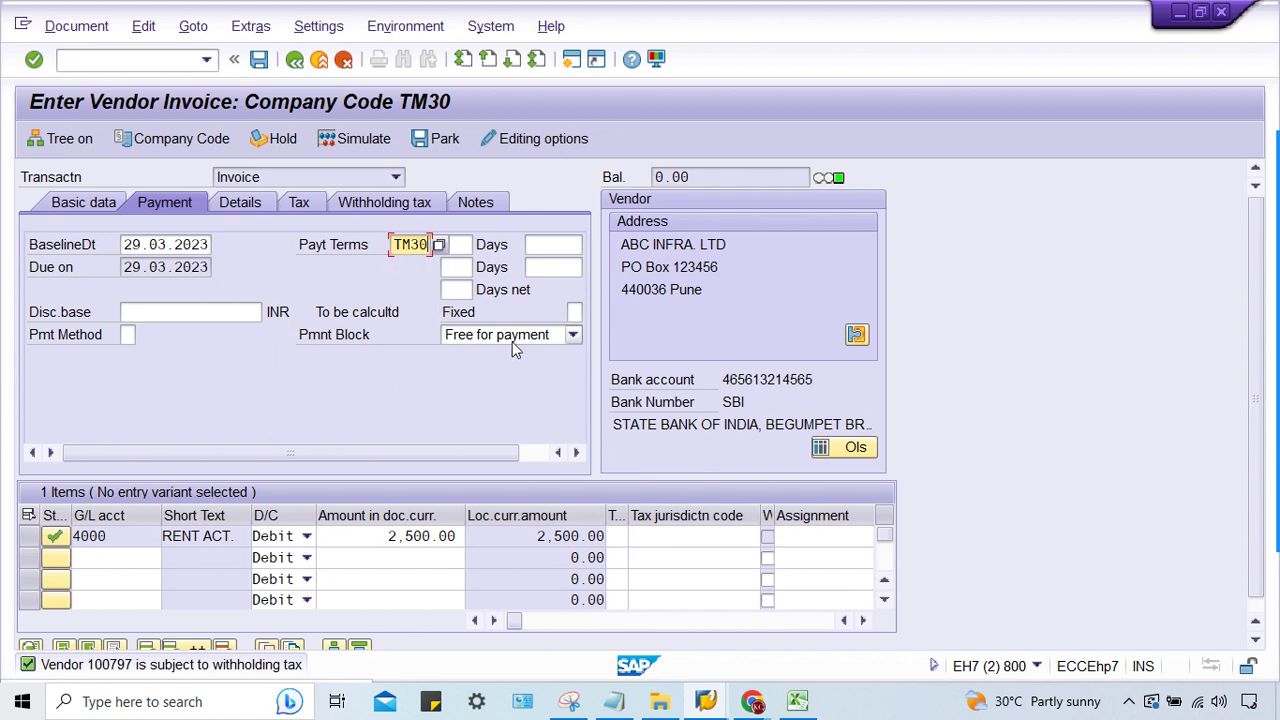
{"action": "key", "text": "Return"}
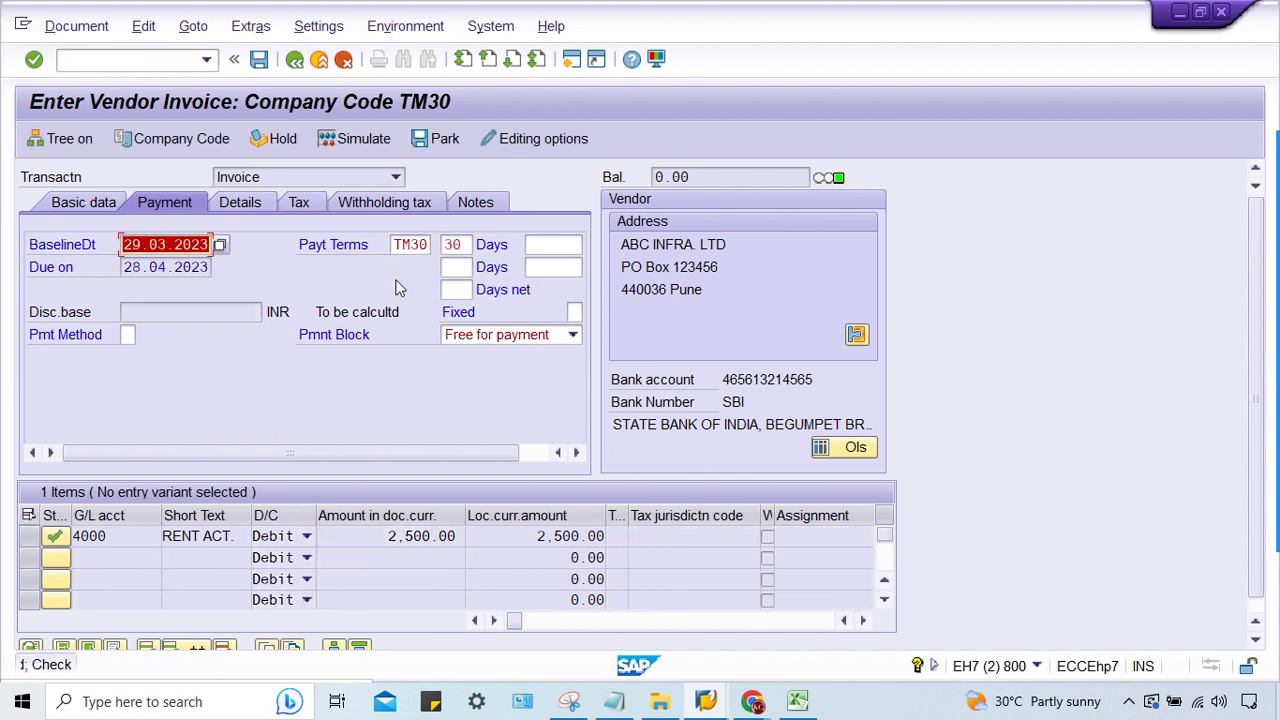
{"action": "key", "text": "Return"}
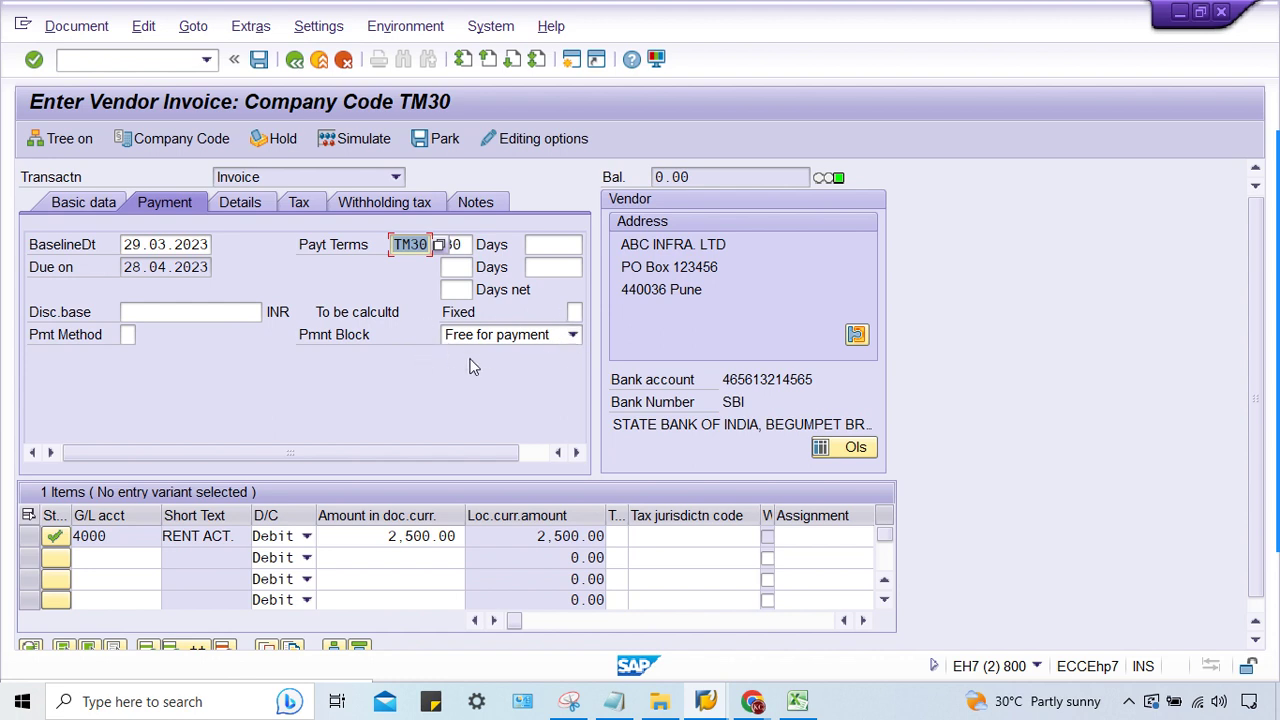
{"action": "key", "text": "ctrl+s"}
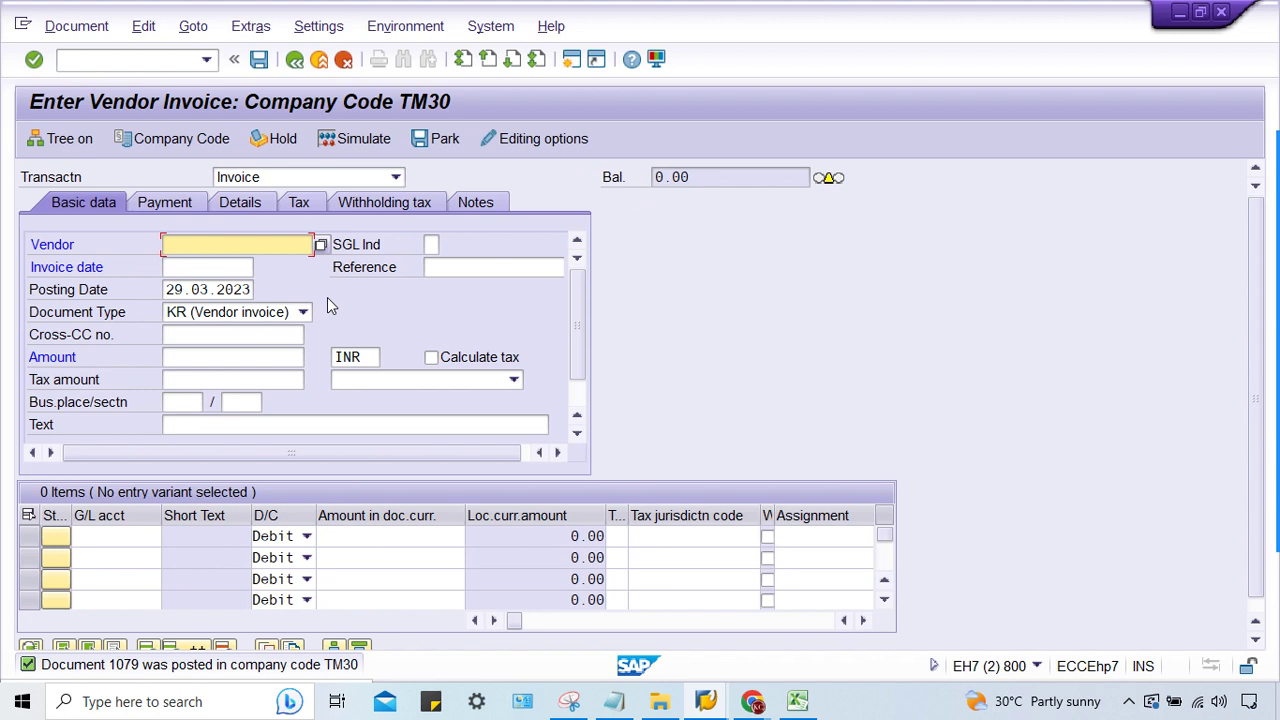
Step: Refresh the Vendor Line Item Display session, open the 2,500.00 invoice line item, and check its payment block field
{"action": "left_click", "coordinate": [706, 701]}
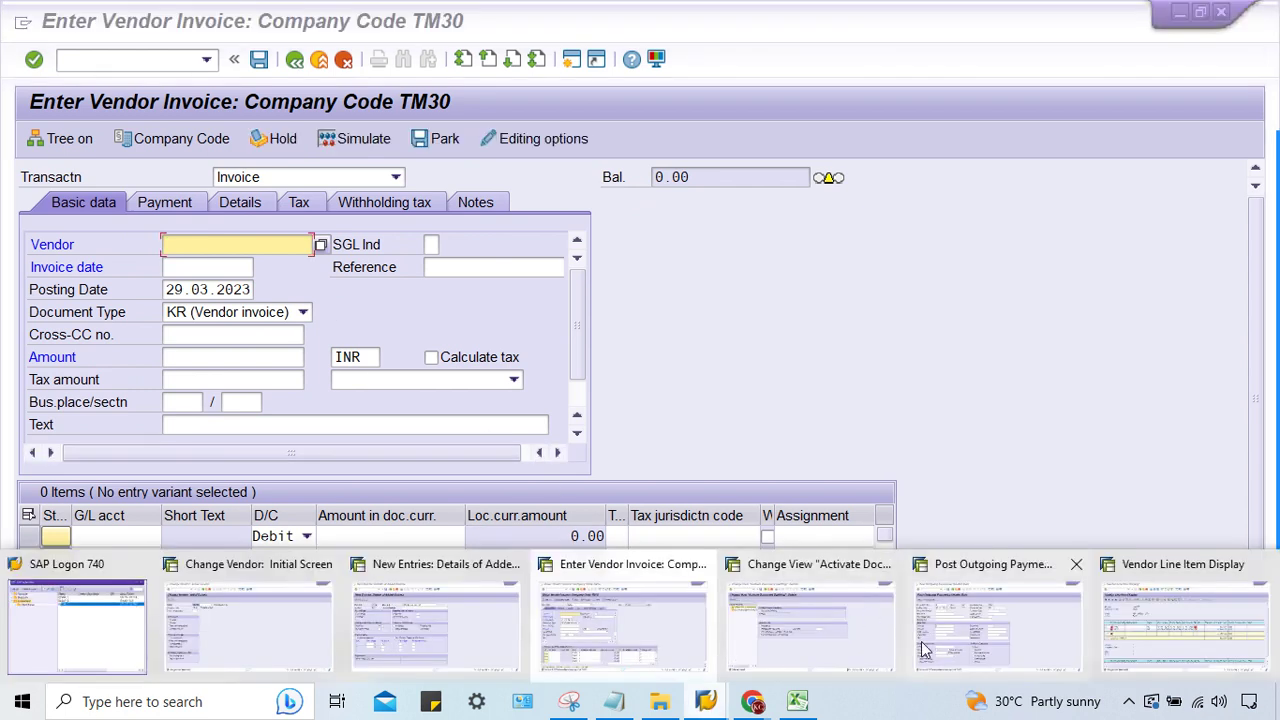
{"action": "left_click", "coordinate": [1180, 630]}
{"action": "left_click", "coordinate": [55, 26]}
{"action": "left_click", "coordinate": [66, 80]}
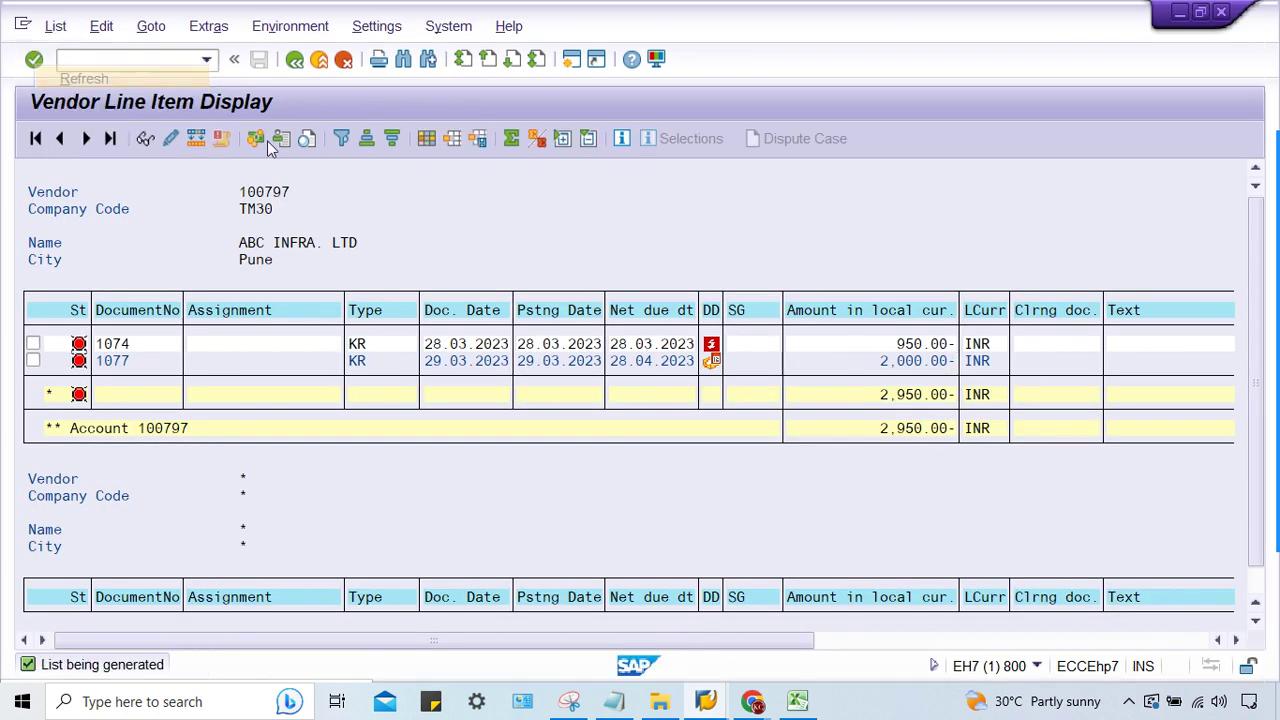
{"action": "double_click", "coordinate": [866, 368]}
{"action": "left_click", "coordinate": [142, 446]}
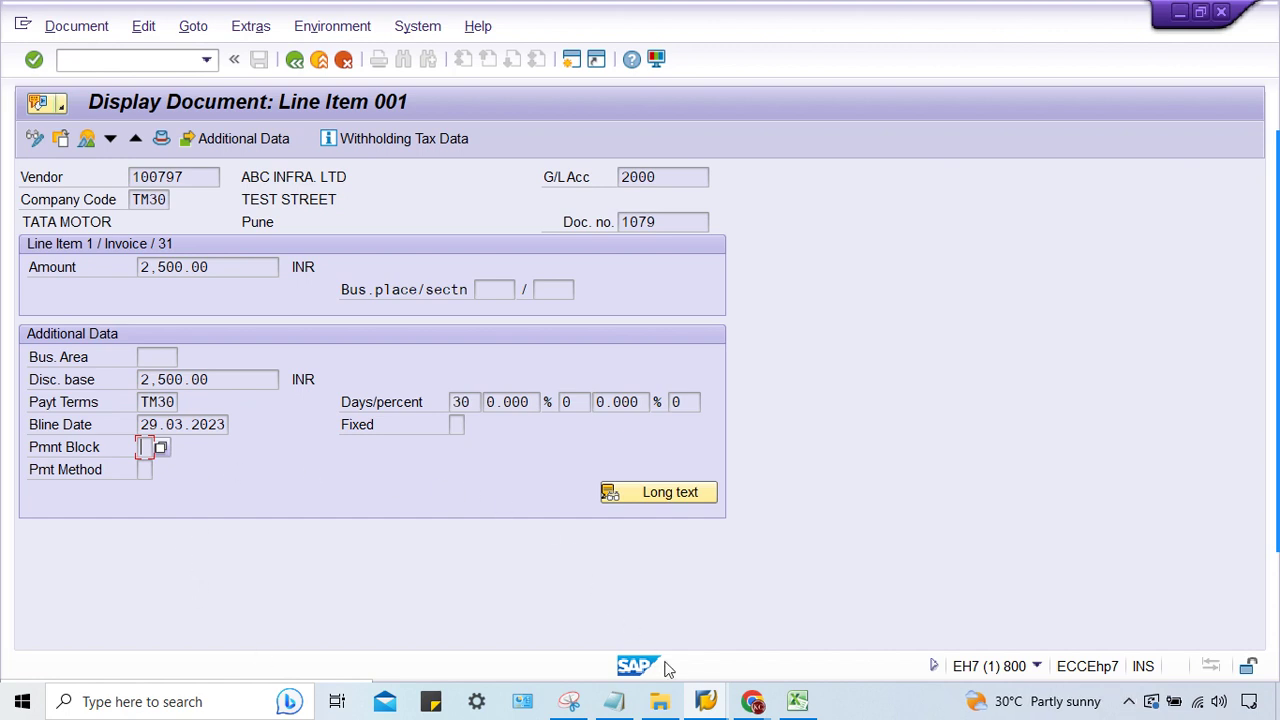
Step: Switch to the TM30 payment terms session and examine its sales text and block key setting
{"action": "mouse_move", "coordinate": [705, 703]}
{"action": "mouse_move", "coordinate": [430, 632]}
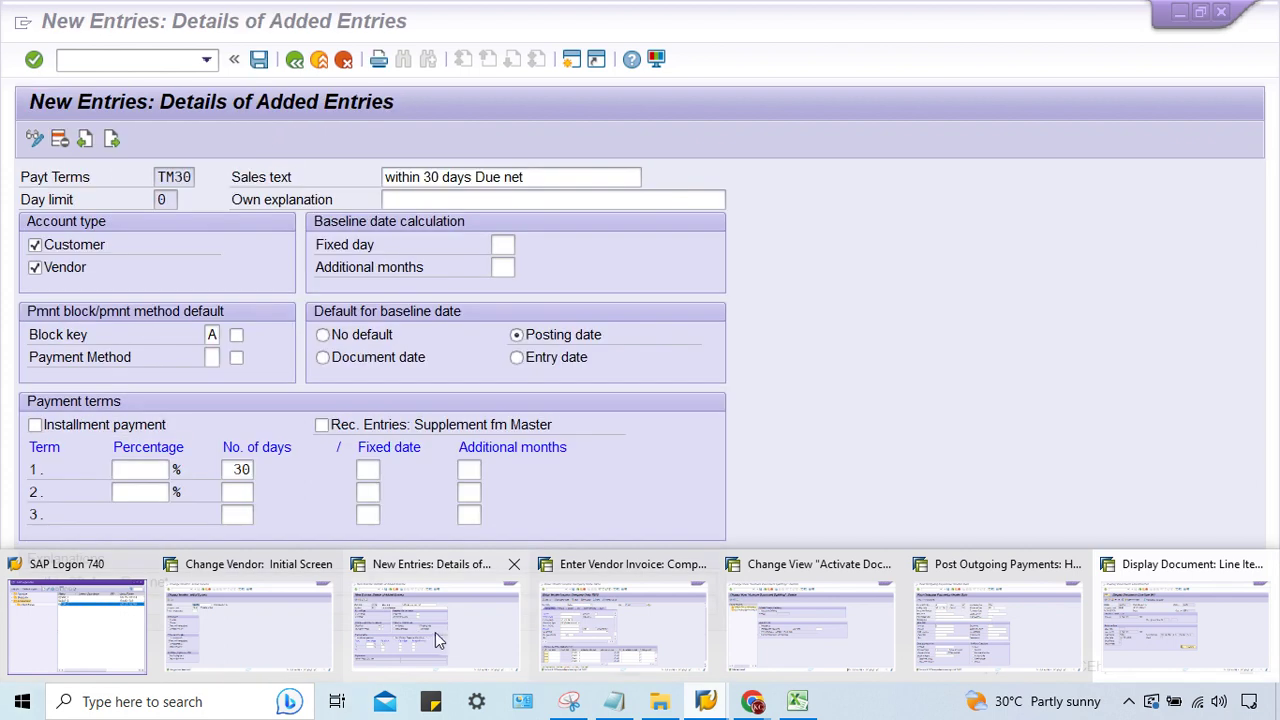
{"action": "left_click", "coordinate": [478, 640]}
{"action": "left_click_drag", "start_coordinate": [151, 174], "coordinate": [213, 170]}
{"action": "left_click", "coordinate": [537, 176]}
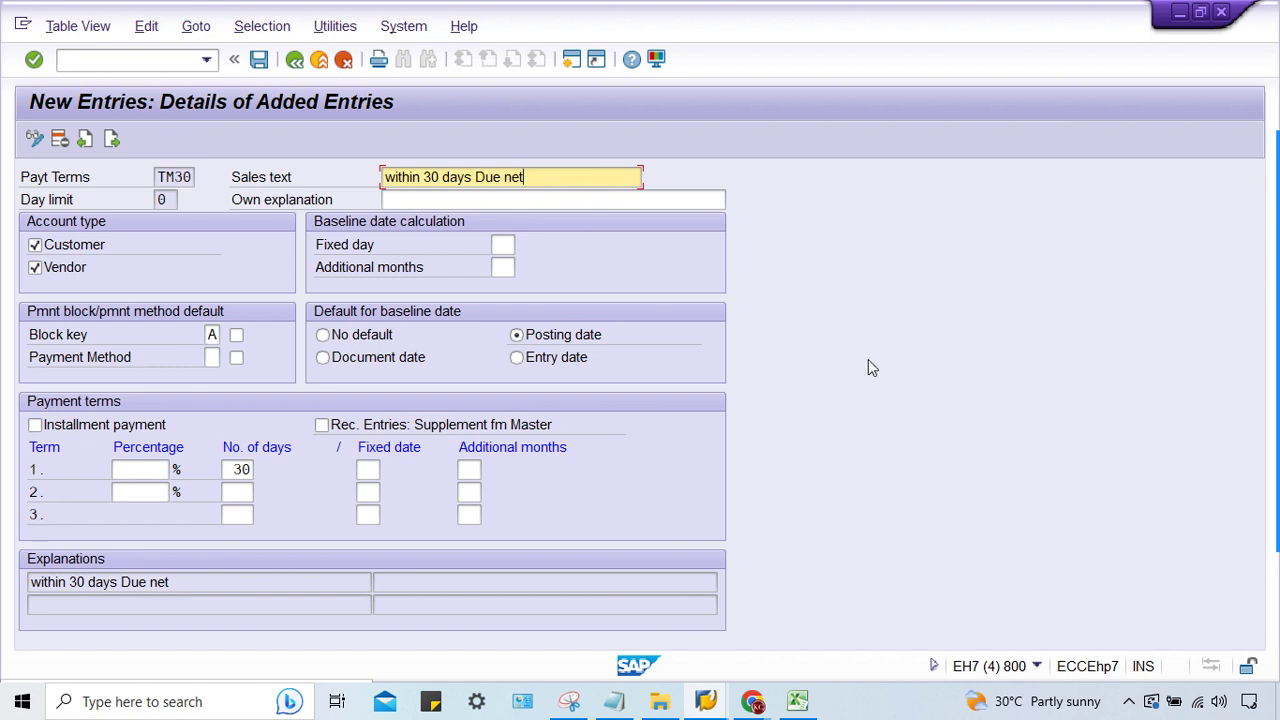
{"action": "left_click", "coordinate": [212, 334]}
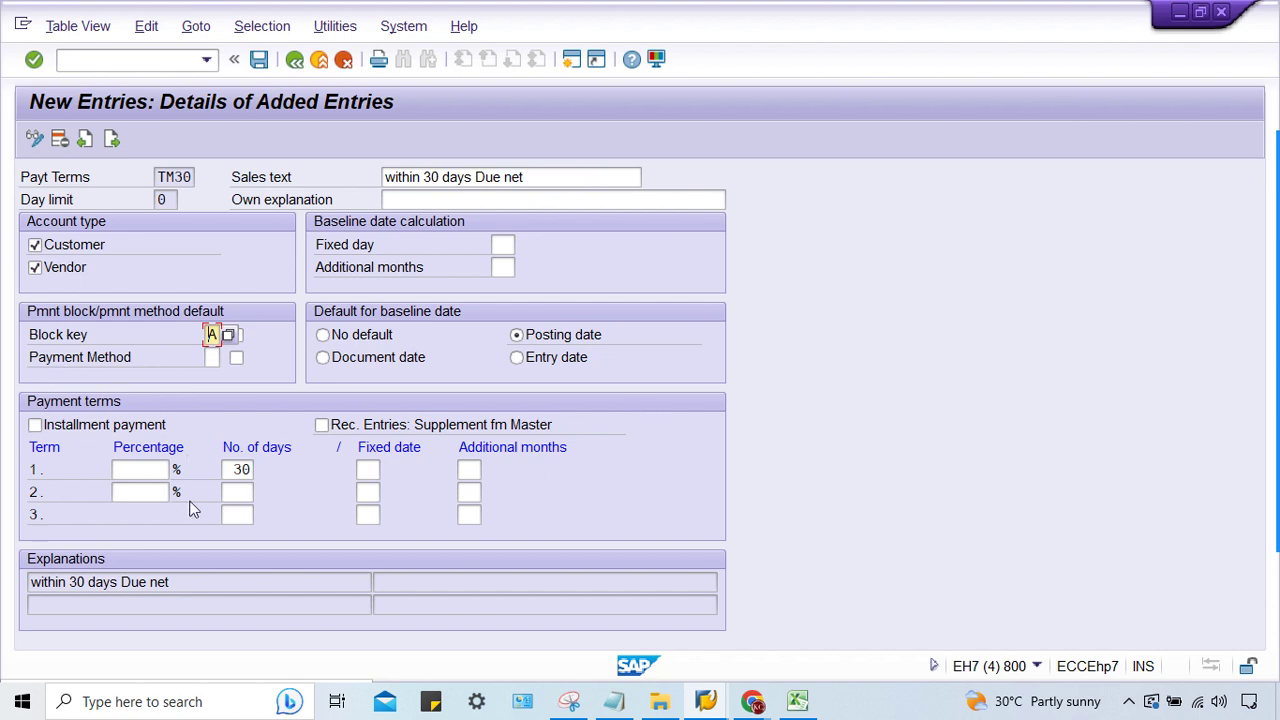
Step: Tick the transfer indicator beside block key A in payment term TM30 and save the entry
{"action": "left_click", "coordinate": [166, 177]}
{"action": "left_click", "coordinate": [236, 466]}
{"action": "key", "text": "Tab"}
{"action": "left_click", "coordinate": [236, 336]}
{"action": "key", "text": "Return"}
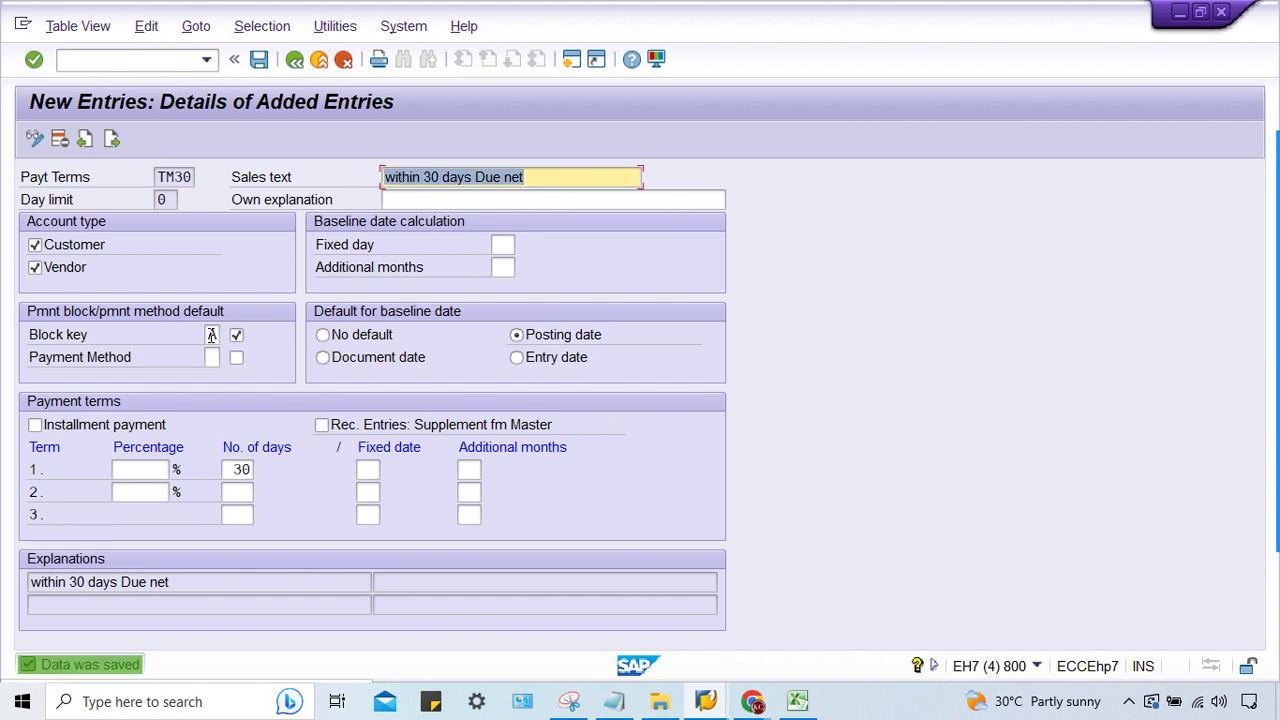
Step: Read the field help for the block key's transfer indicator, tick the indicator again and save payment term TM30
{"action": "left_click", "coordinate": [237, 337]}
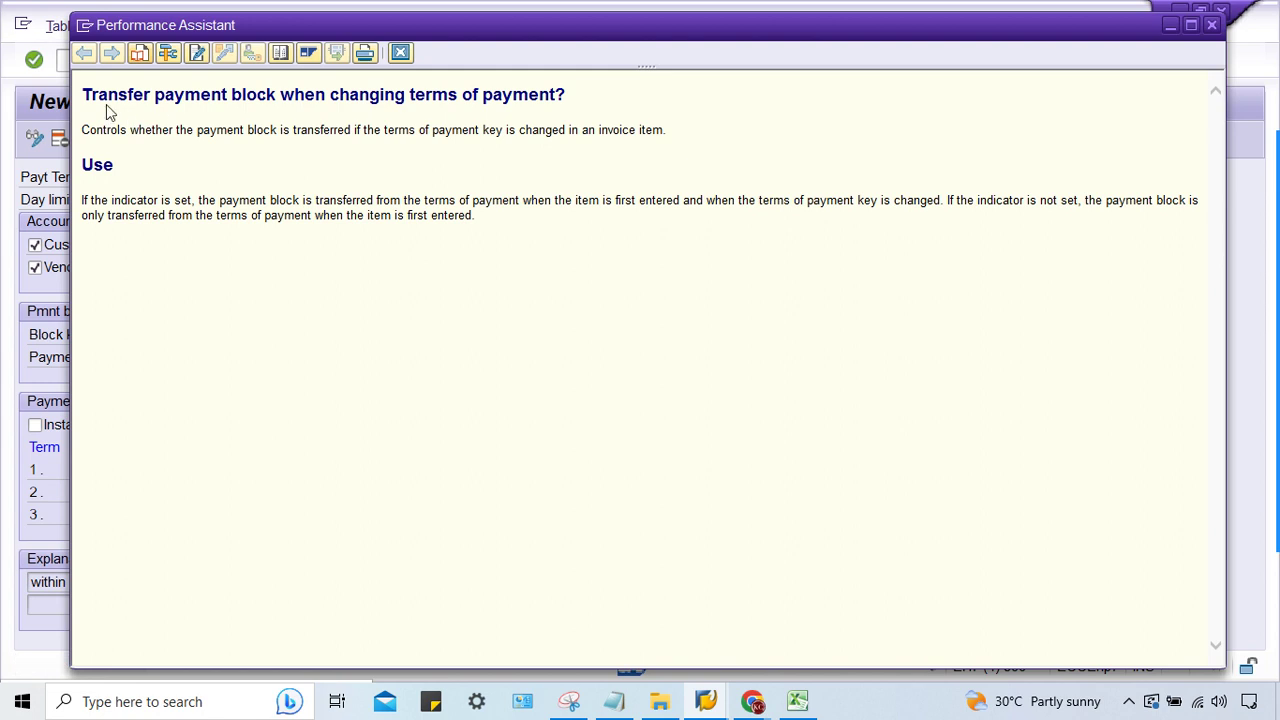
{"action": "left_click_drag", "start_coordinate": [94, 96], "coordinate": [276, 95]}
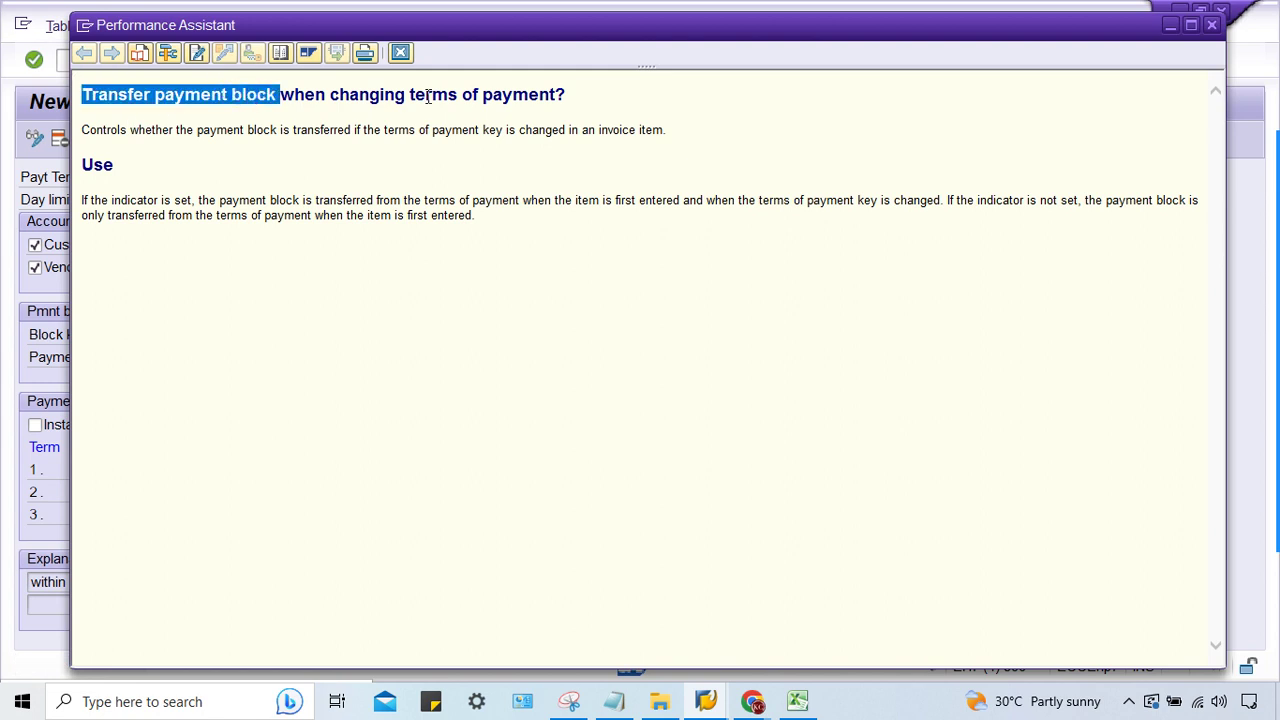
{"action": "left_click_drag", "start_coordinate": [565, 94], "coordinate": [112, 98]}
{"action": "left_click", "coordinate": [399, 51]}
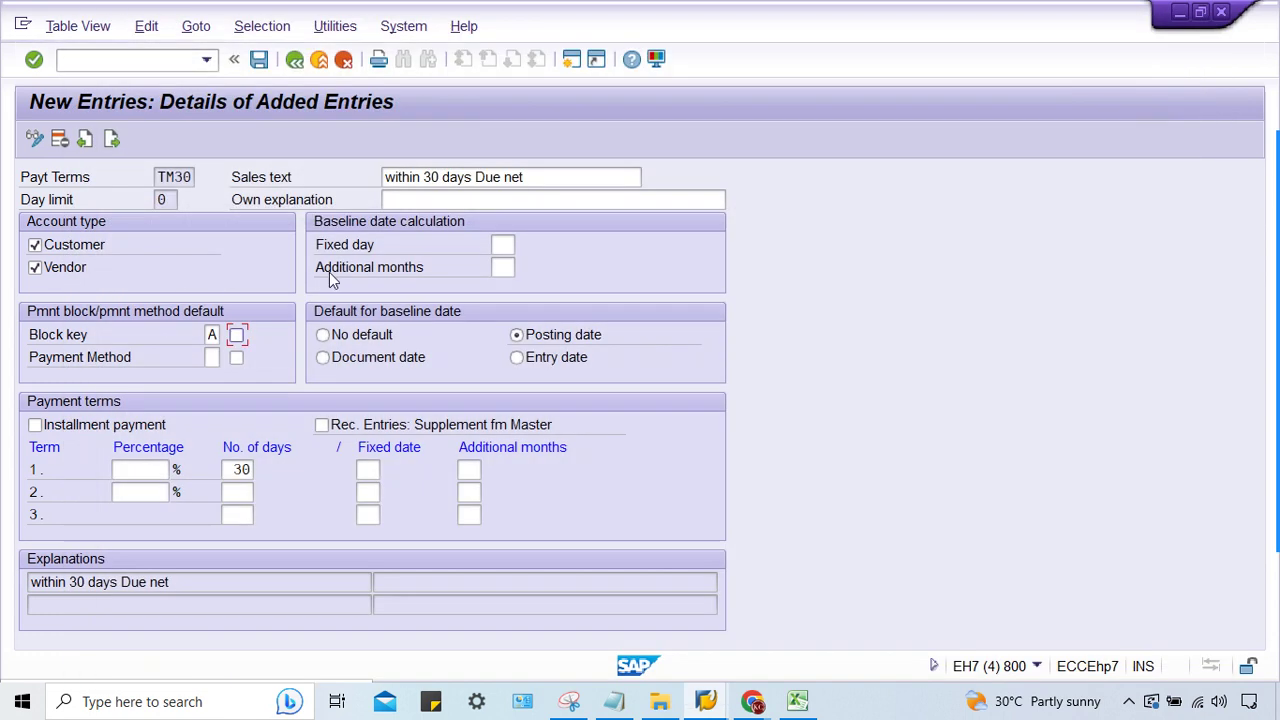
{"action": "left_click", "coordinate": [236, 336]}
{"action": "key", "text": "ctrl+s"}
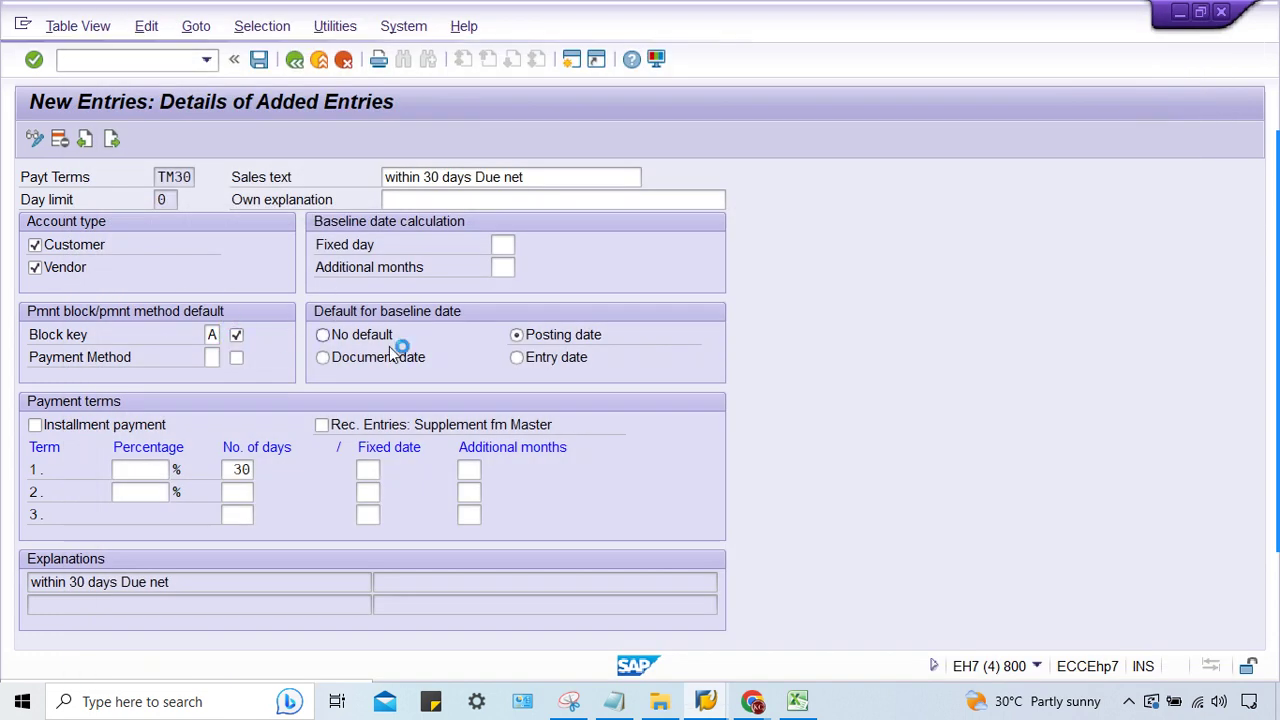
Step: In the vendor invoice session, restart with /NFB60 and enter ABC INFRA. LTD's vendor account, invoice date 29.03.2023 and amount 2000
{"action": "left_click", "coordinate": [706, 700]}
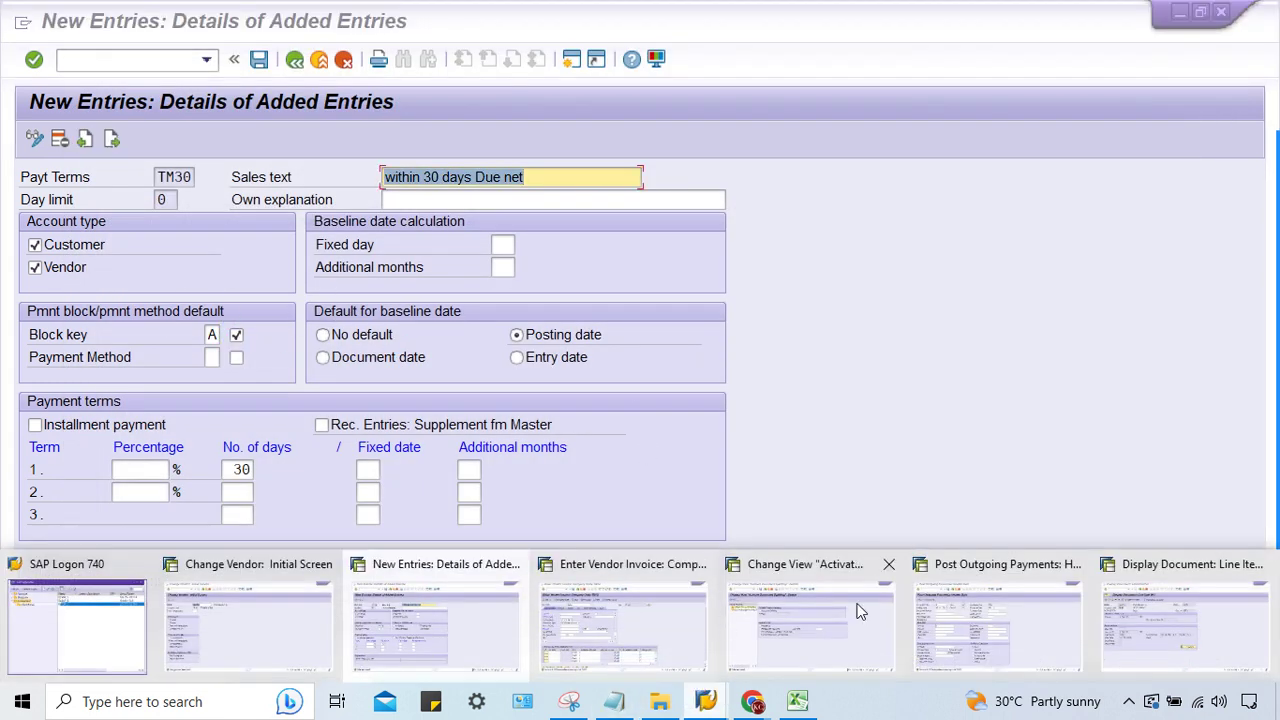
{"action": "left_click", "coordinate": [627, 640]}
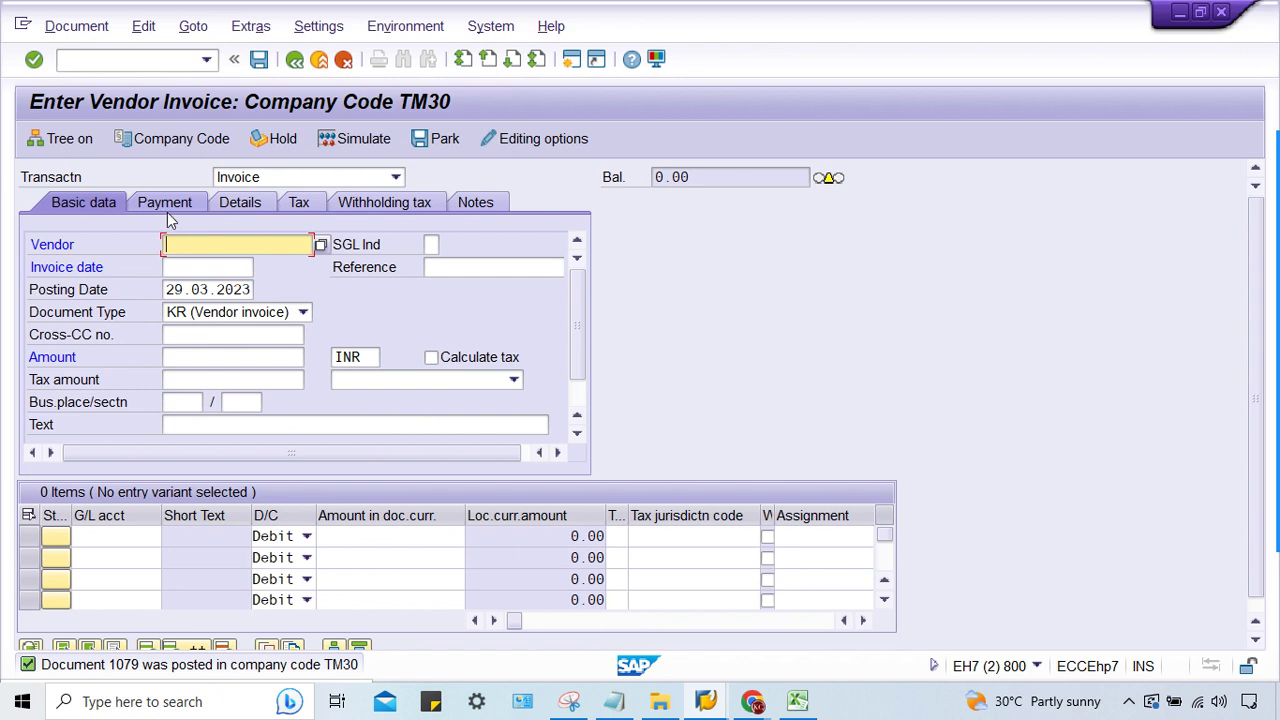
{"action": "left_click", "coordinate": [206, 59]}
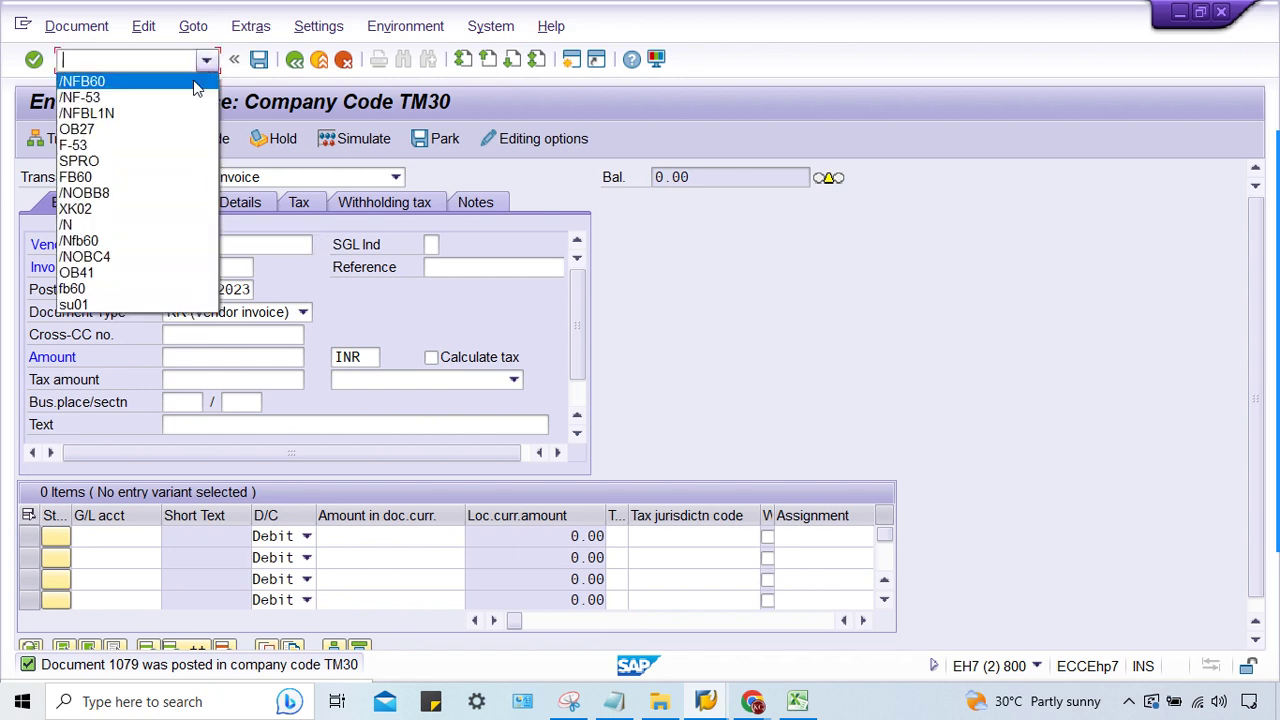
{"action": "left_click", "coordinate": [175, 101]}
{"action": "left_click", "coordinate": [204, 59]}
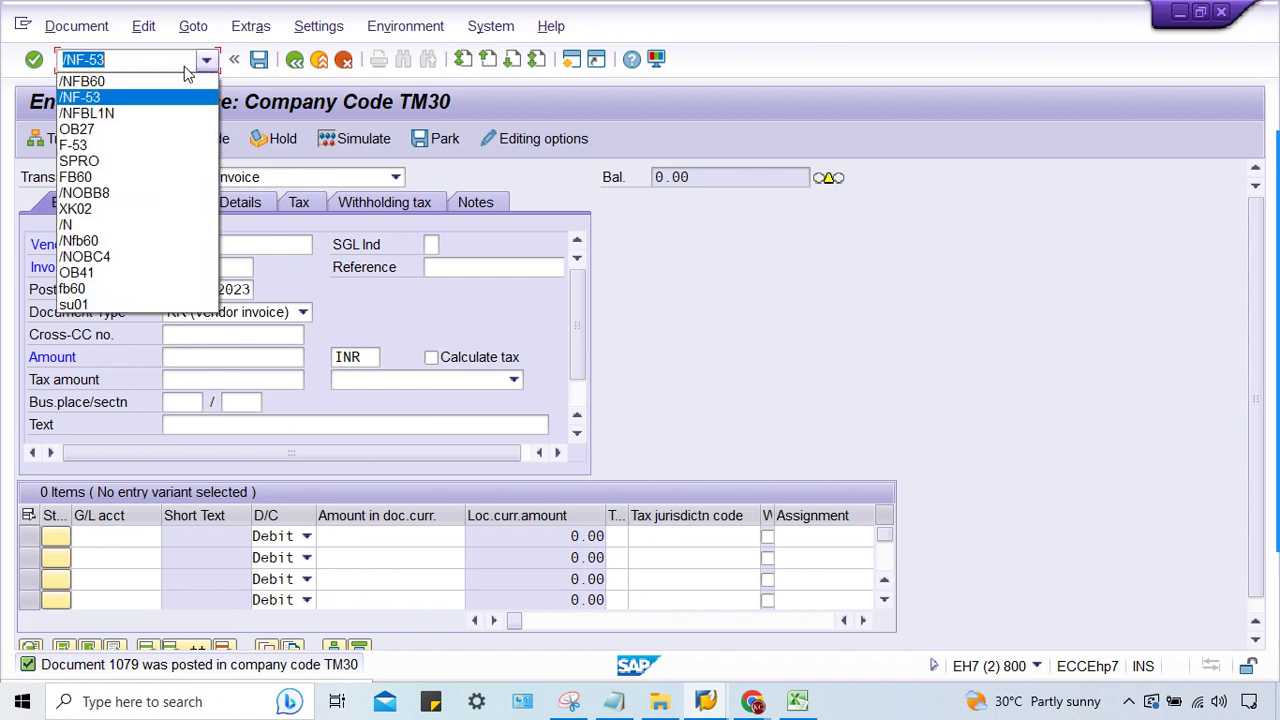
{"action": "left_click", "coordinate": [146, 82]}
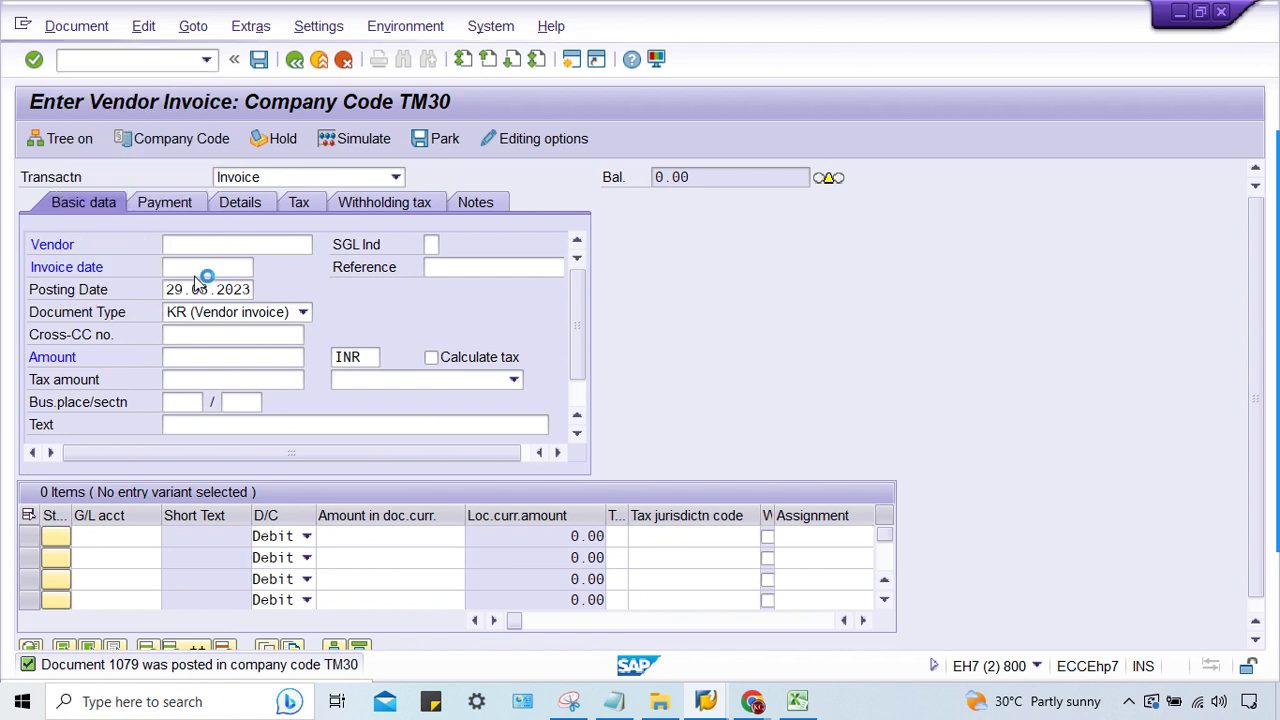
{"action": "left_click", "coordinate": [229, 247]}
{"action": "left_click", "coordinate": [195, 264]}
{"action": "left_click", "coordinate": [205, 268]}
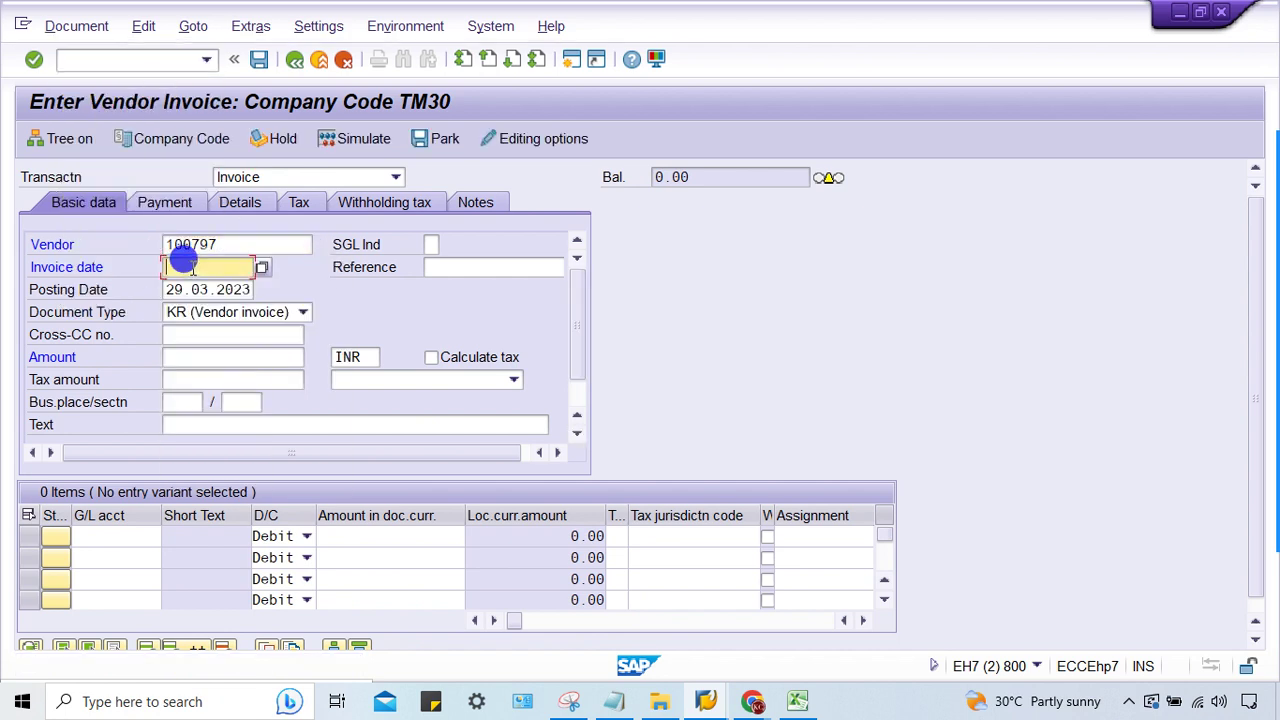
{"action": "left_click", "coordinate": [195, 286]}
{"action": "left_click", "coordinate": [178, 353]}
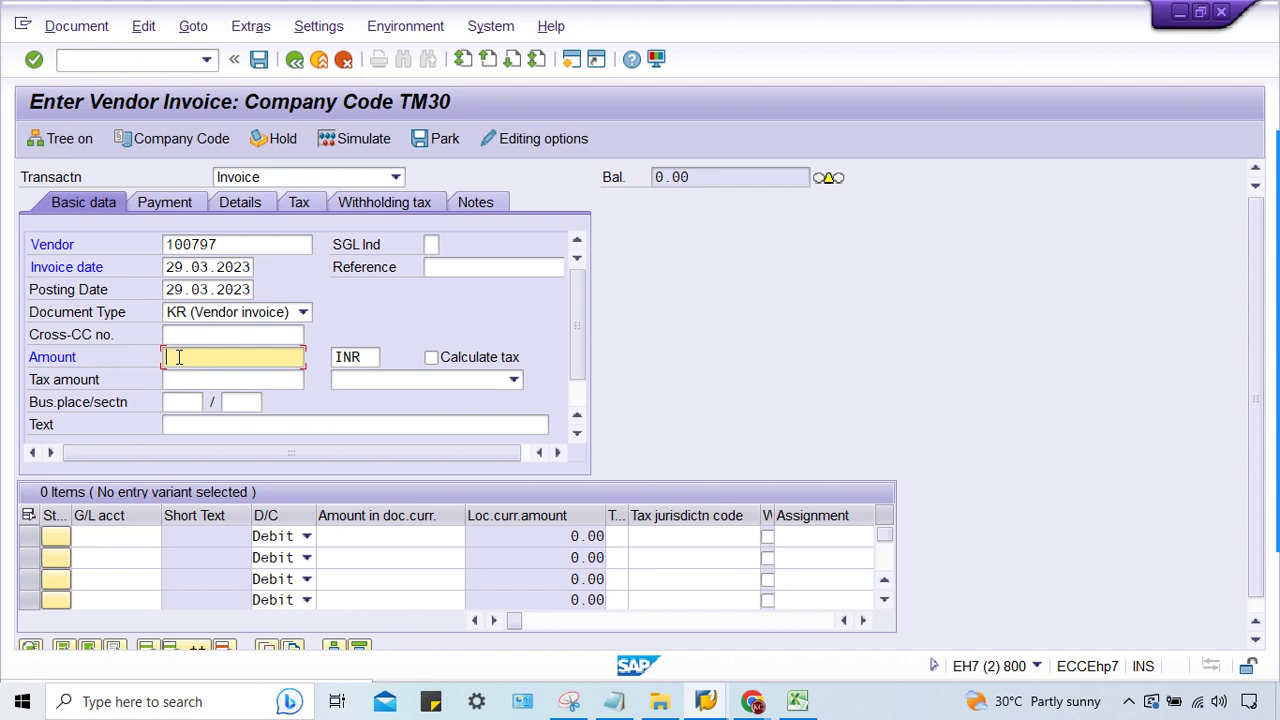
{"action": "type", "text": "2000"}
Step: Add a debit line item for G/L account 4000 with amount 2,000 to the invoice
{"action": "key", "text": "Tab"}
{"action": "type", "text": "4000"}
{"action": "key", "text": "Tab"}
{"action": "key", "text": "Tab"}
{"action": "type", "text": "2,000"}
{"action": "key", "text": "Return"}
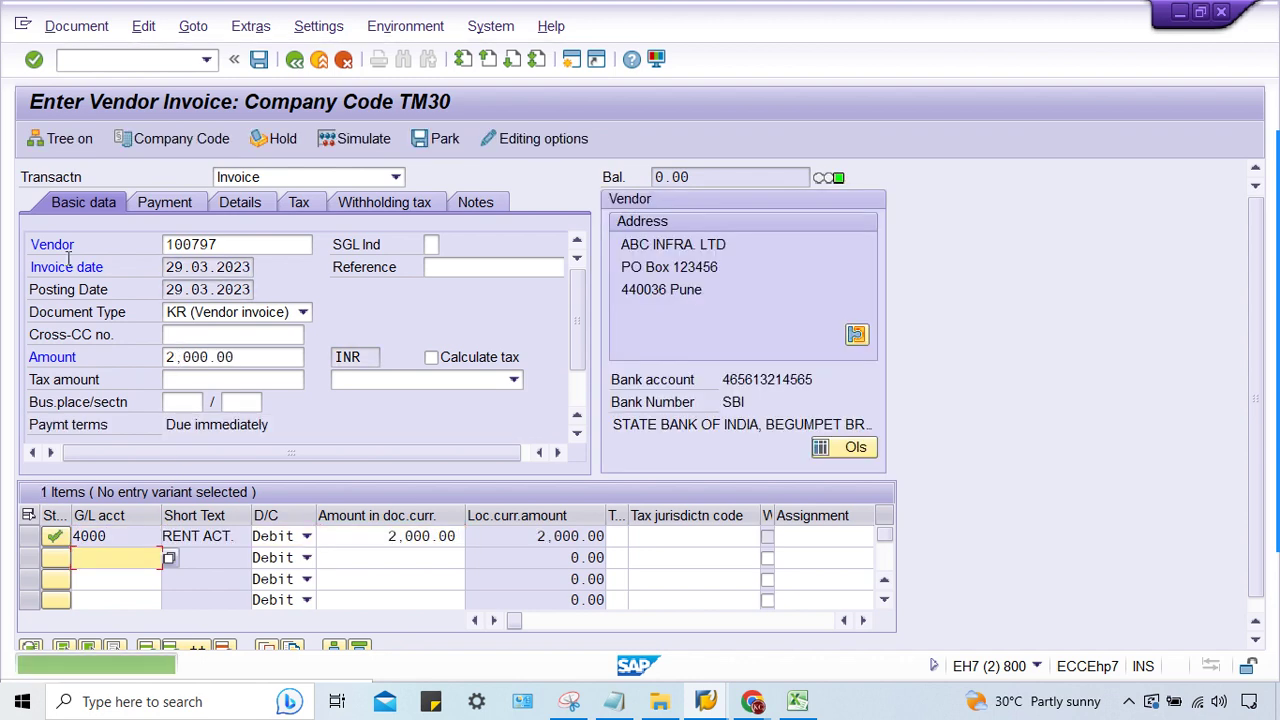
Step: Set the invoice's payment terms to TM30 so the payment block is transferred, simulate the document and post it
{"action": "left_click", "coordinate": [185, 207]}
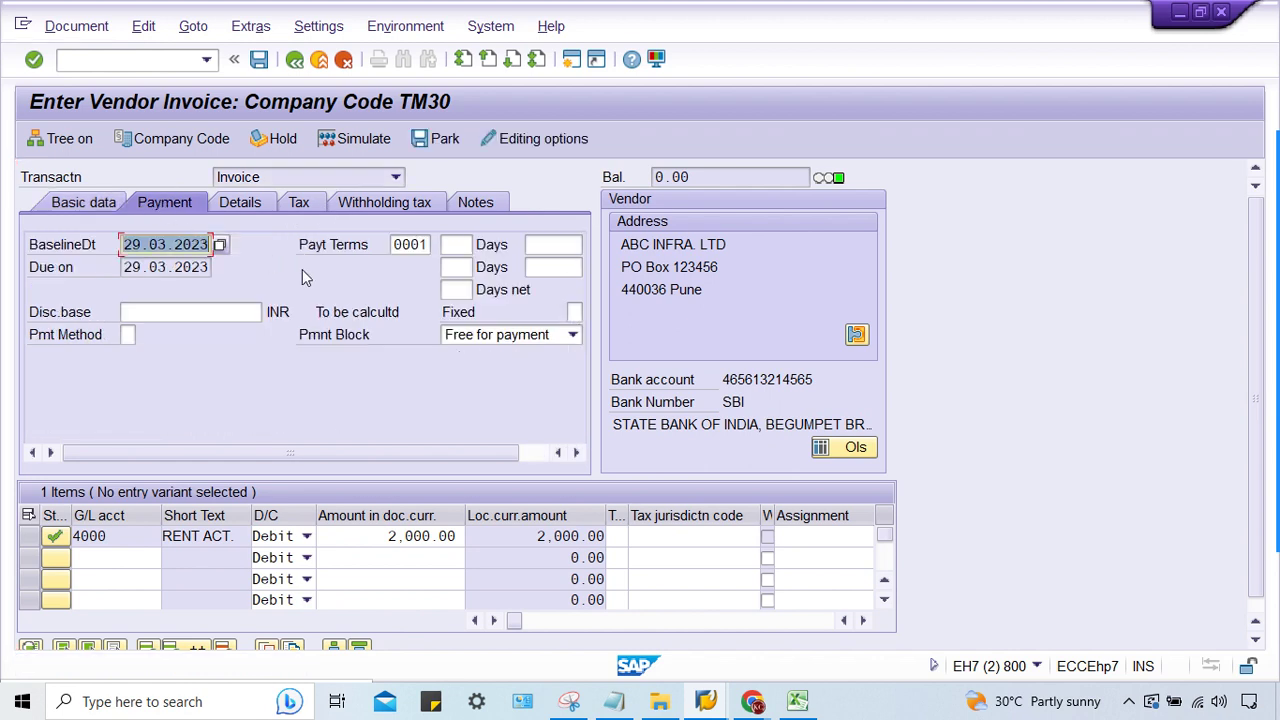
{"action": "left_click", "coordinate": [420, 245]}
{"action": "left_click", "coordinate": [422, 245]}
{"action": "left_click", "coordinate": [425, 262]}
{"action": "key", "text": "Return"}
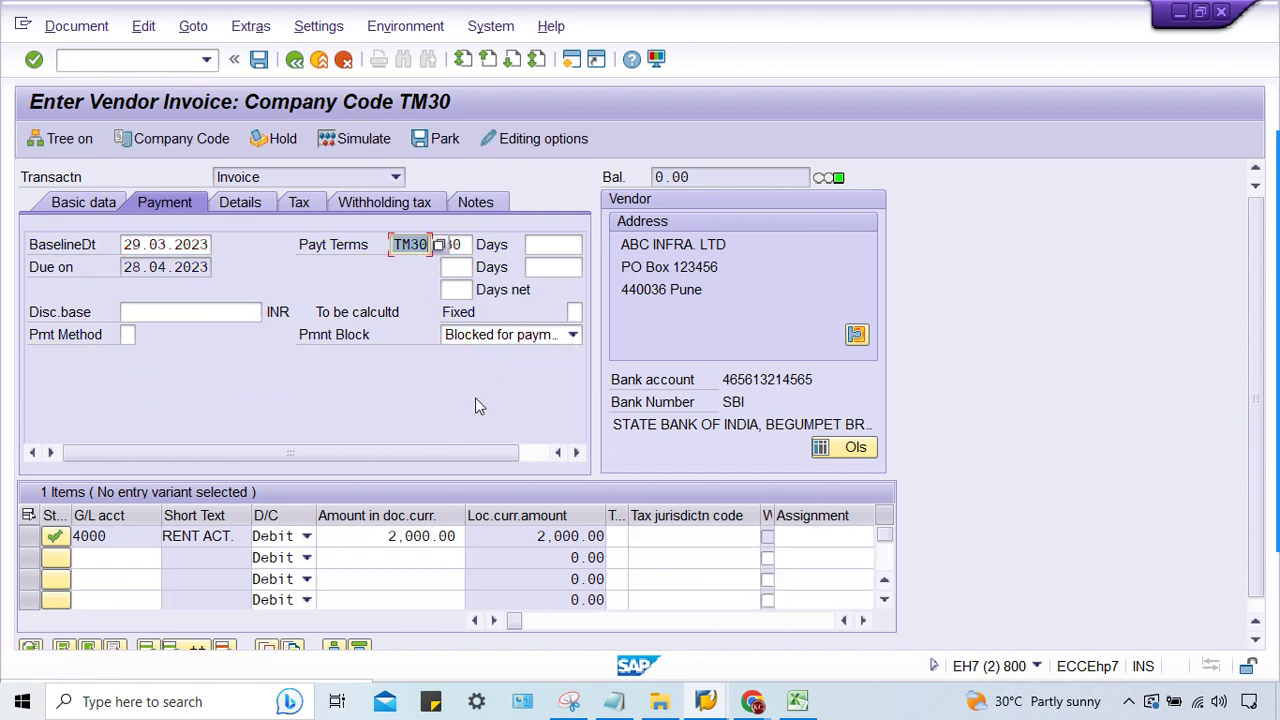
{"action": "left_click", "coordinate": [348, 138]}
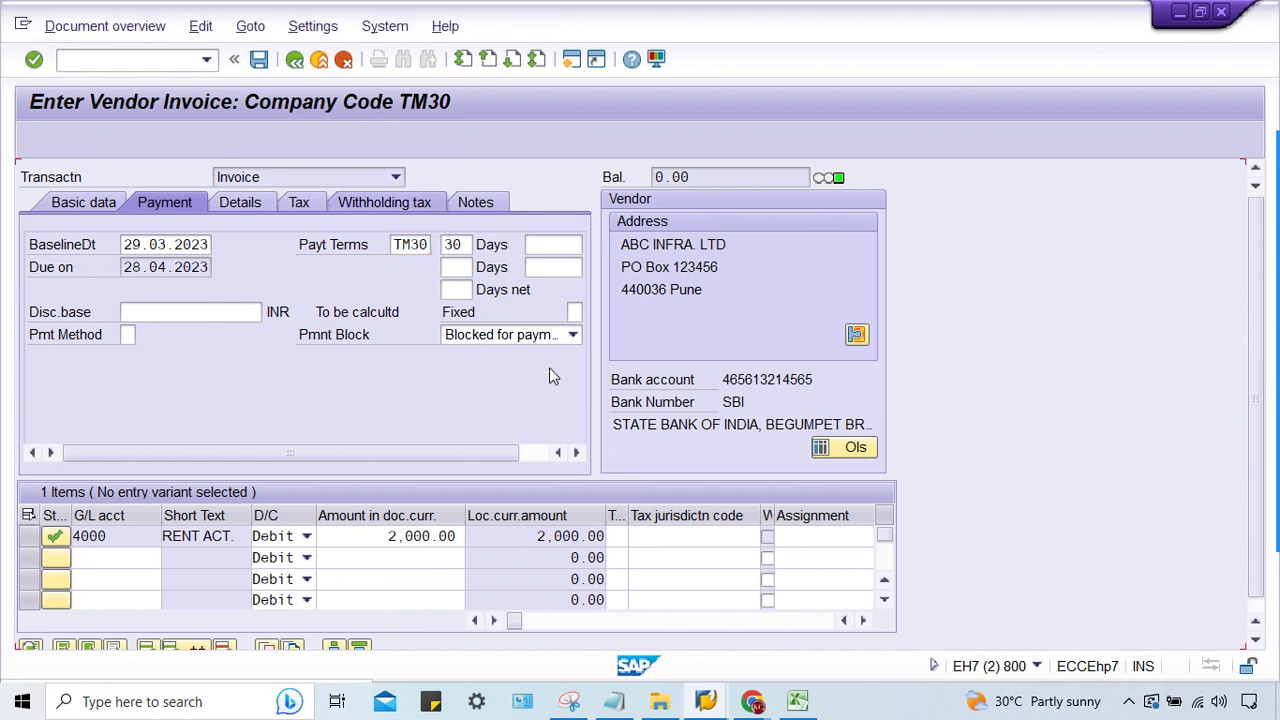
{"action": "key", "text": "ctrl+s"}
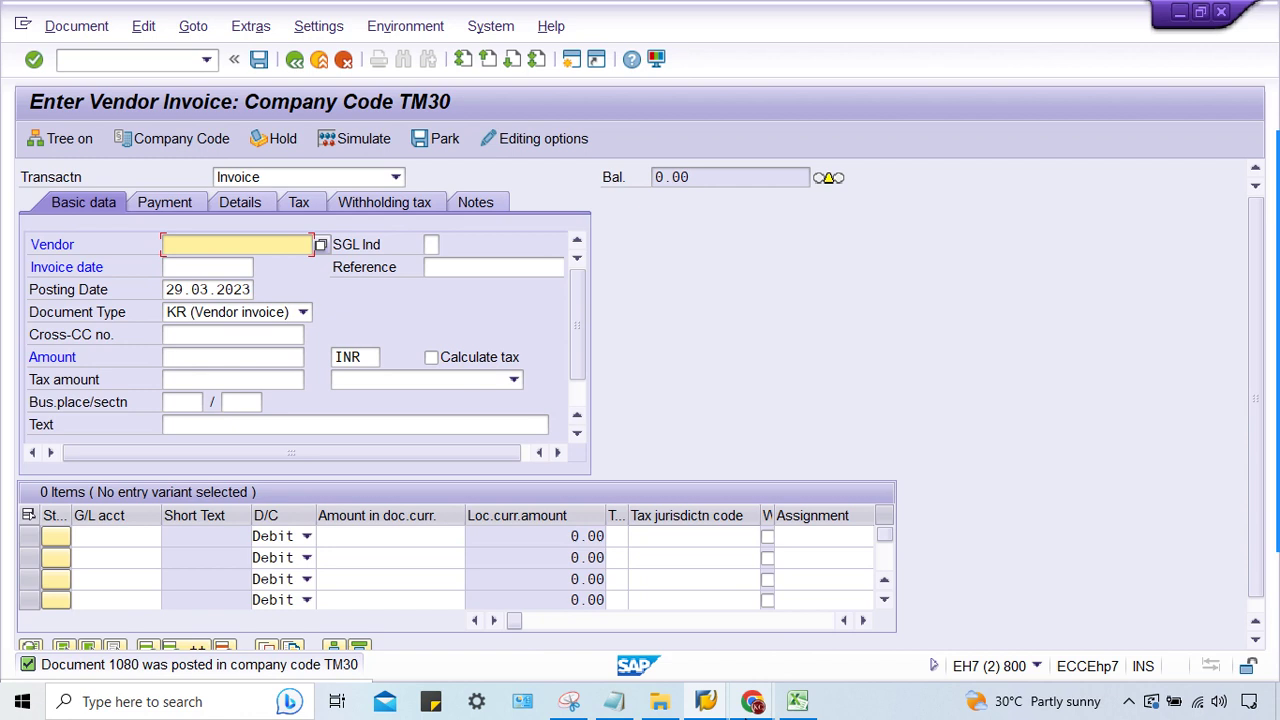
Step: Switch to the Post Outgoing Payments session and set the document date to 29.03.2023
{"action": "left_click", "coordinate": [705, 701]}
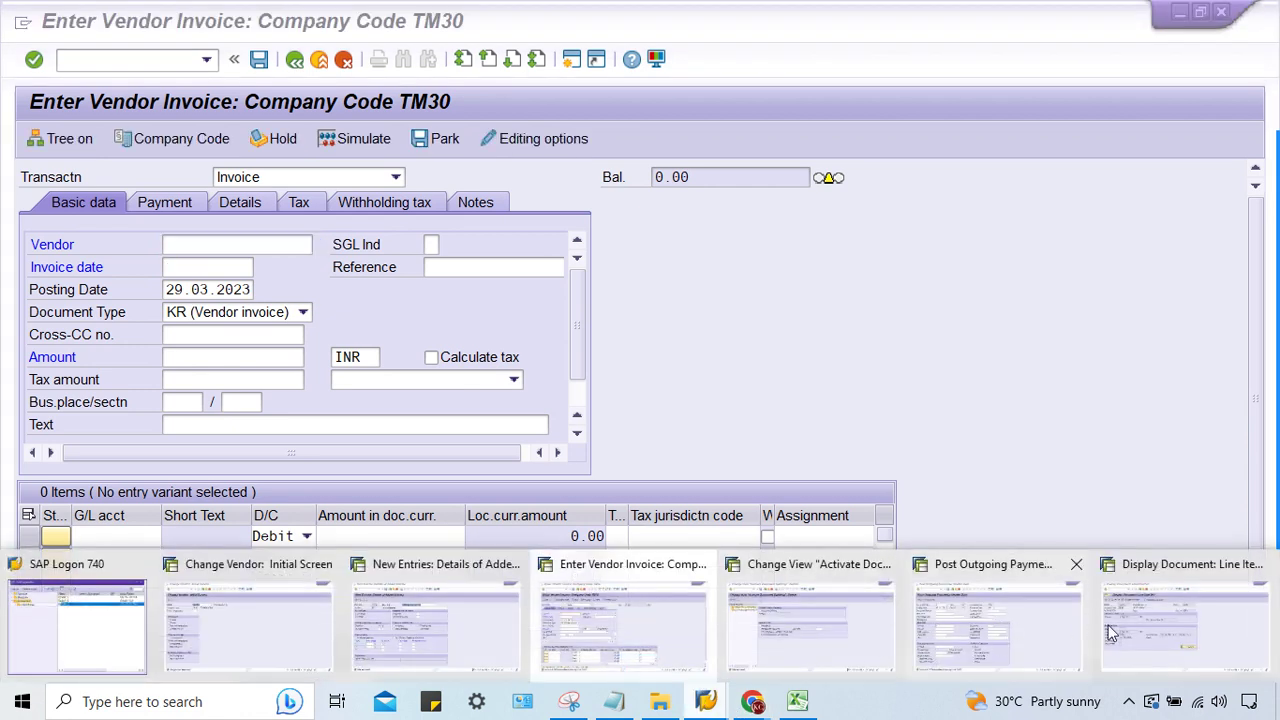
{"action": "mouse_move", "coordinate": [1061, 643]}
{"action": "mouse_move", "coordinate": [1111, 640]}
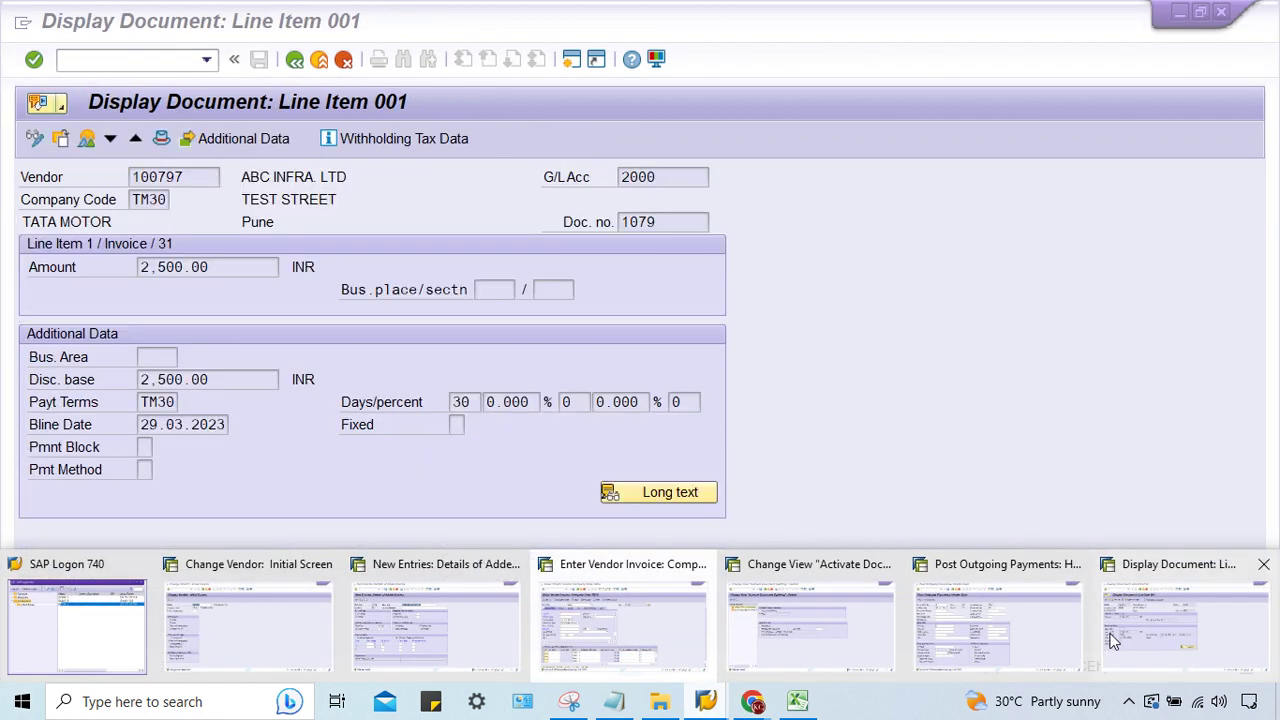
{"action": "left_click", "coordinate": [1018, 640]}
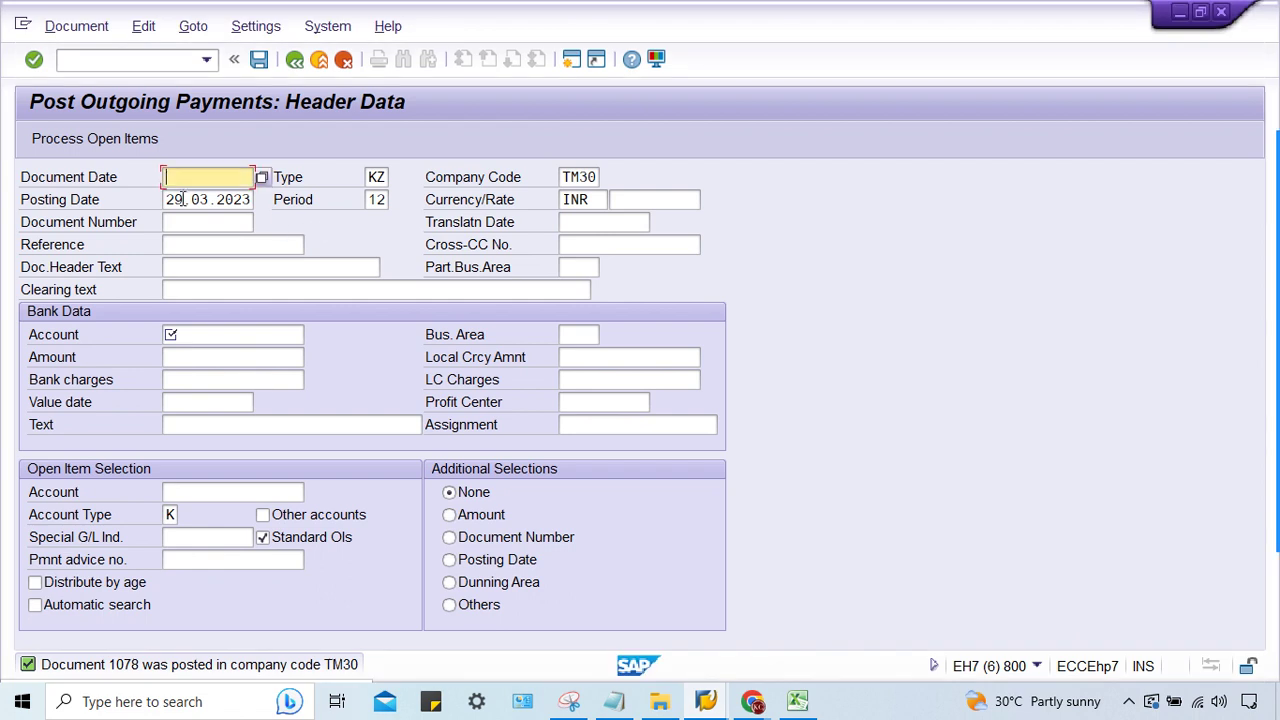
{"action": "left_click", "coordinate": [185, 177]}
{"action": "left_click", "coordinate": [180, 194]}
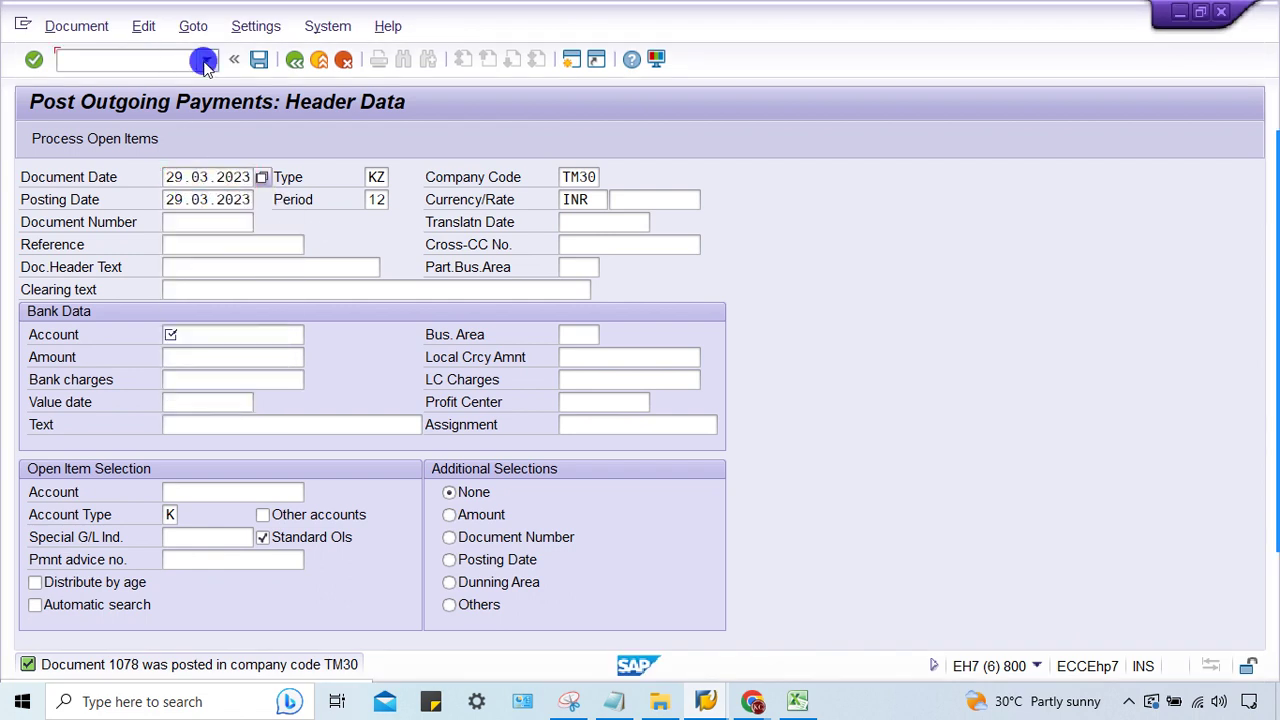
{"action": "left_click", "coordinate": [205, 63]}
{"action": "key", "text": "Escape"}
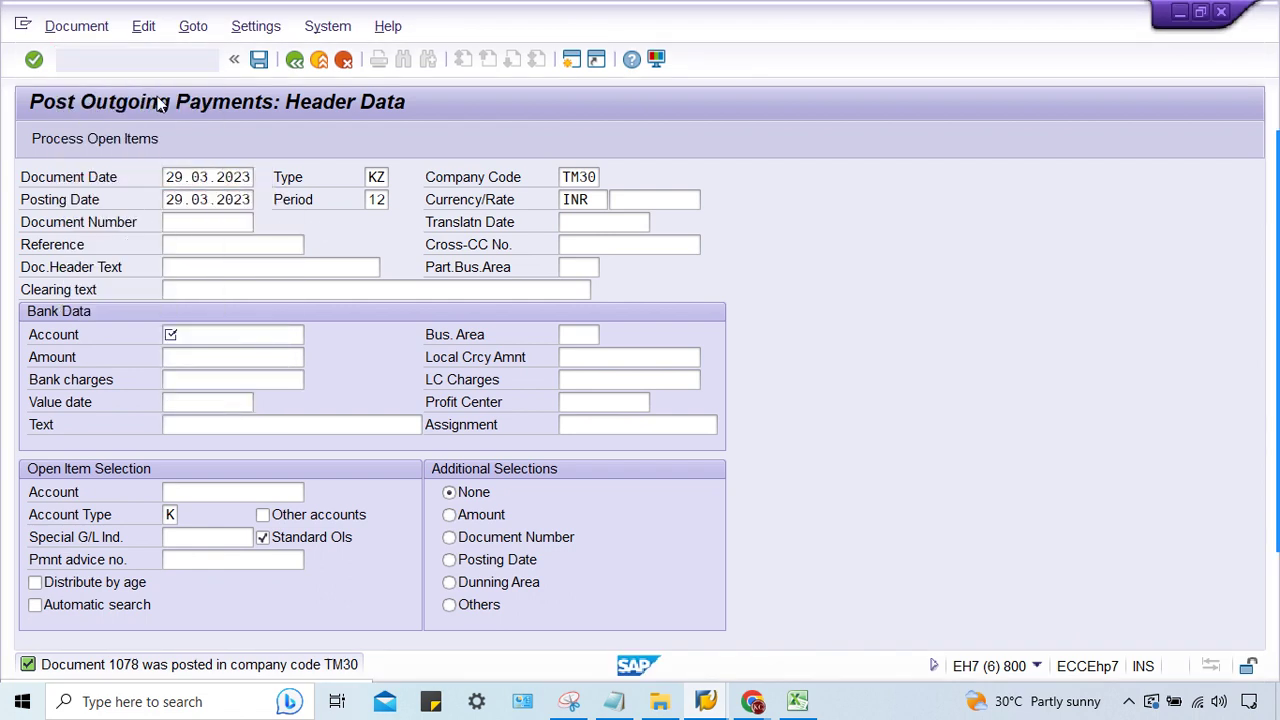
{"action": "left_click", "coordinate": [172, 190]}
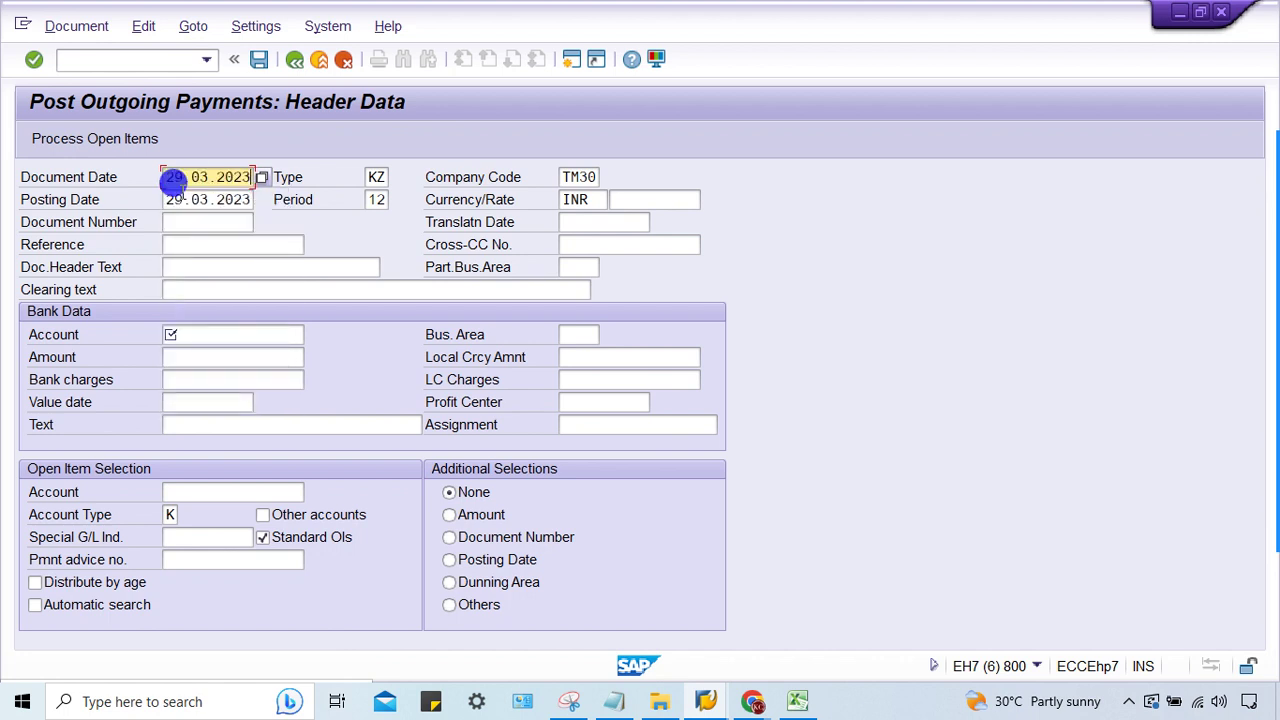
Step: Enter bank account 1000 and amount 2500 in the outgoing payment's bank data
{"action": "left_click", "coordinate": [209, 336]}
{"action": "left_click", "coordinate": [215, 355]}
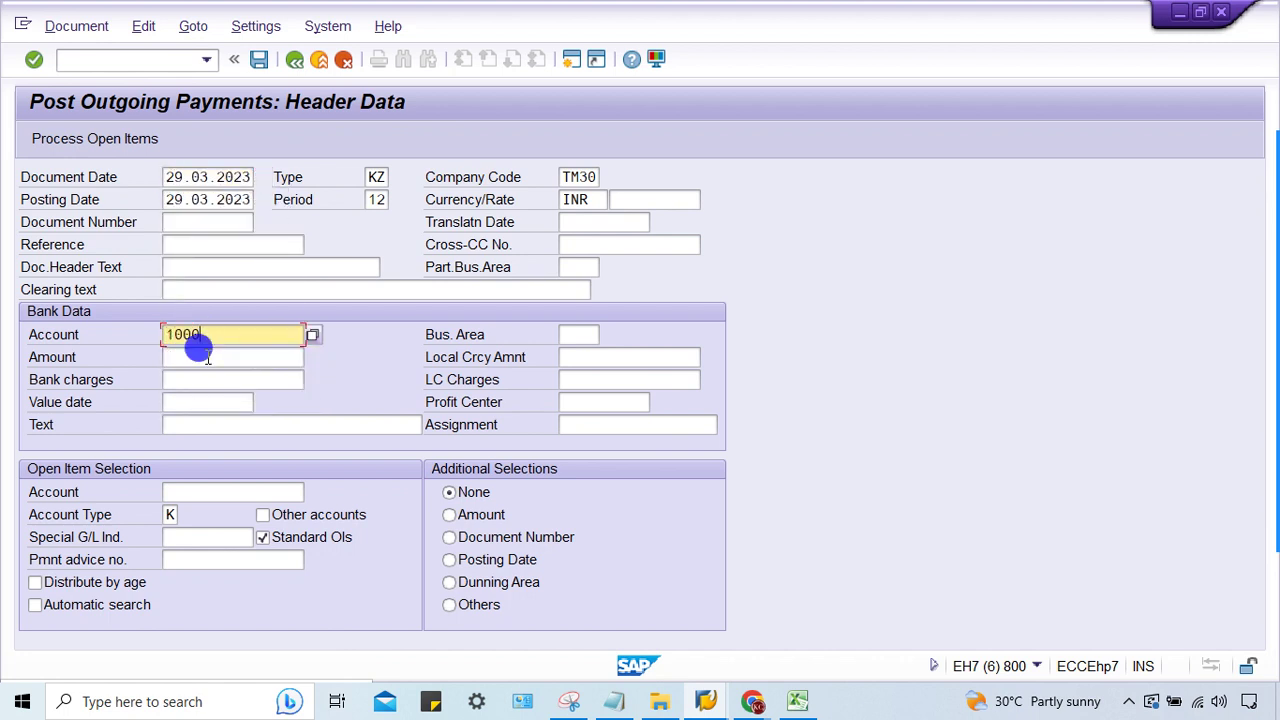
{"action": "key", "text": "Tab"}
{"action": "type", "text": "2500"}
{"action": "key", "text": "Return"}
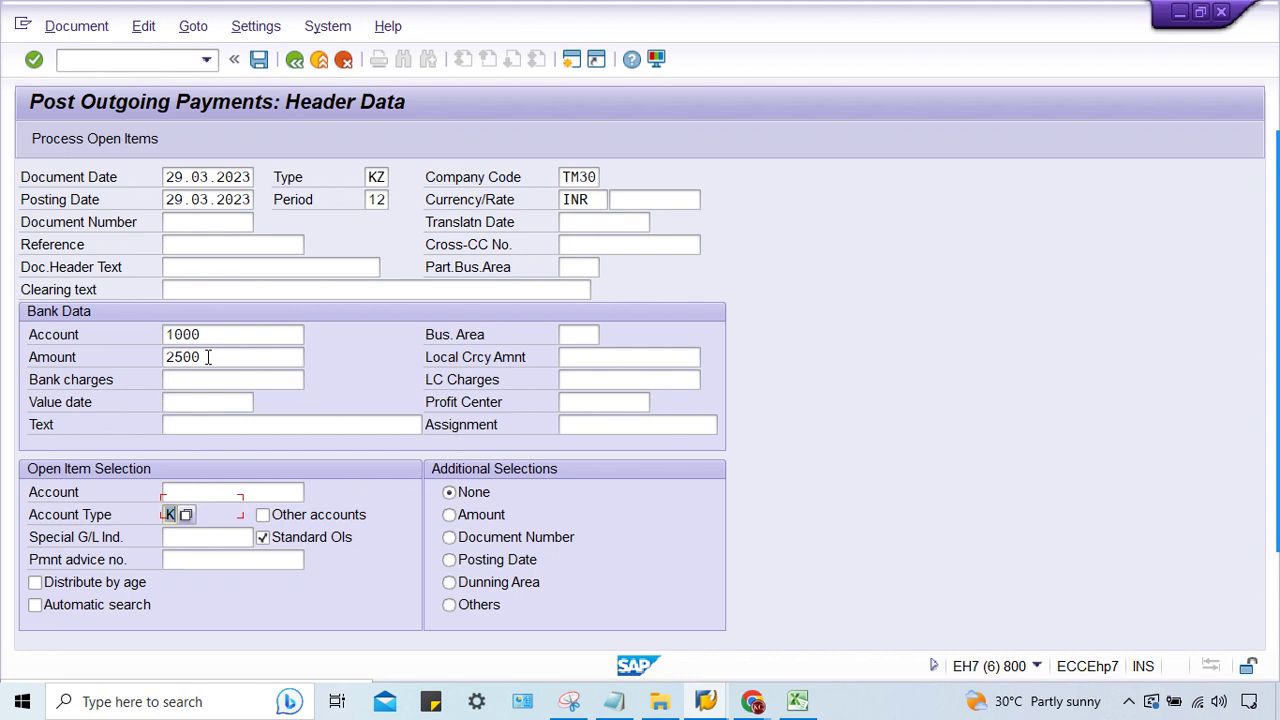
Step: Select ABC INFRA. LTD's vendor account, process its open items and select the 2,000.00 invoice amount
{"action": "key", "text": "Down"}
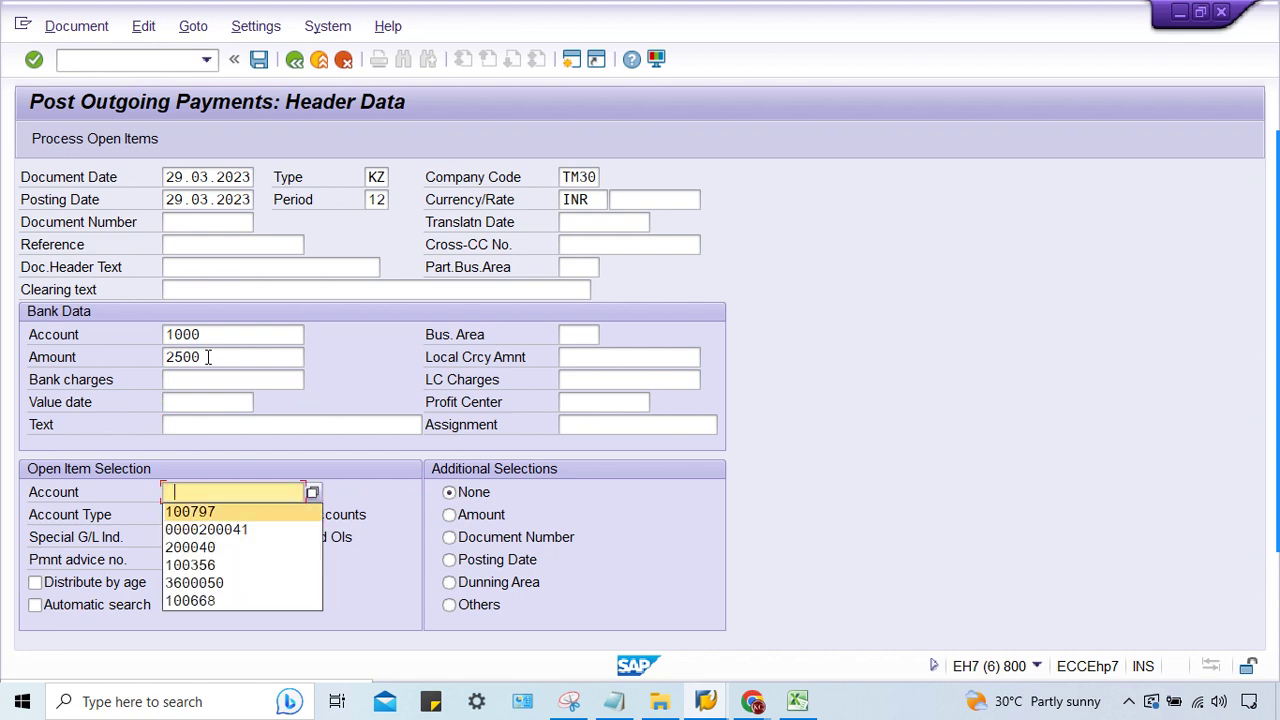
{"action": "key", "text": "Return"}
{"action": "key", "text": "Return"}
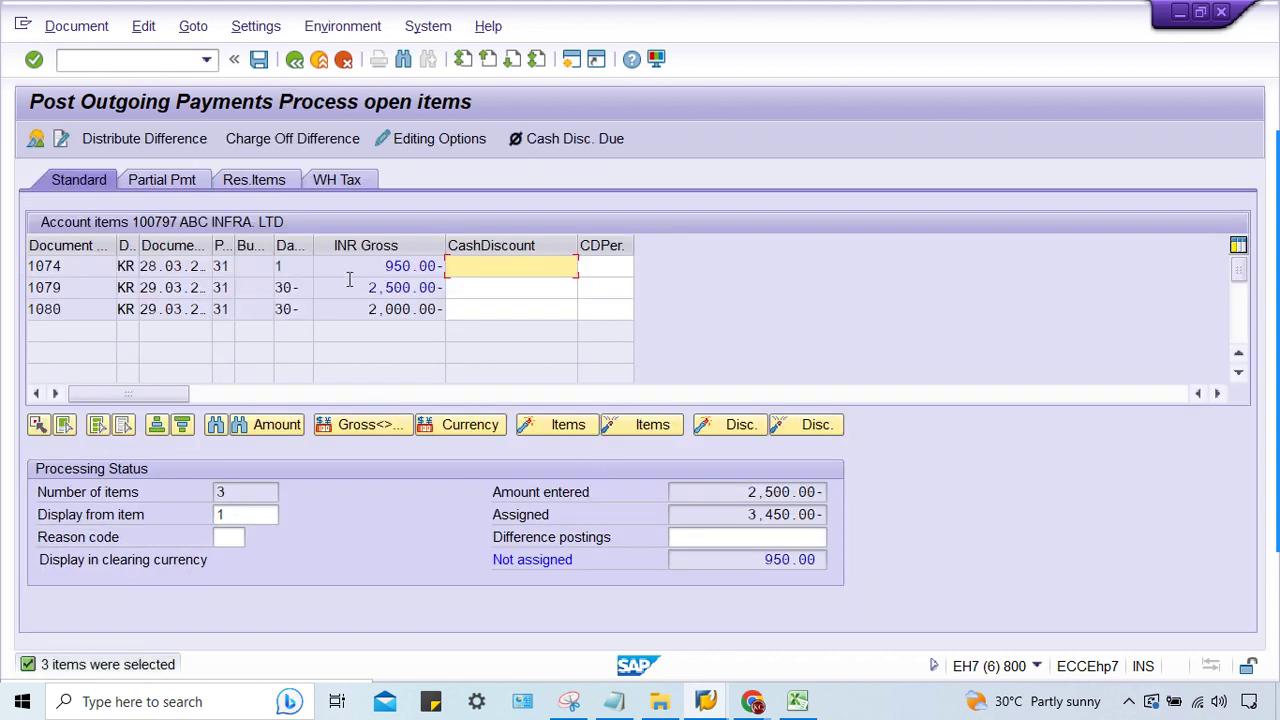
{"action": "left_click", "coordinate": [348, 307]}
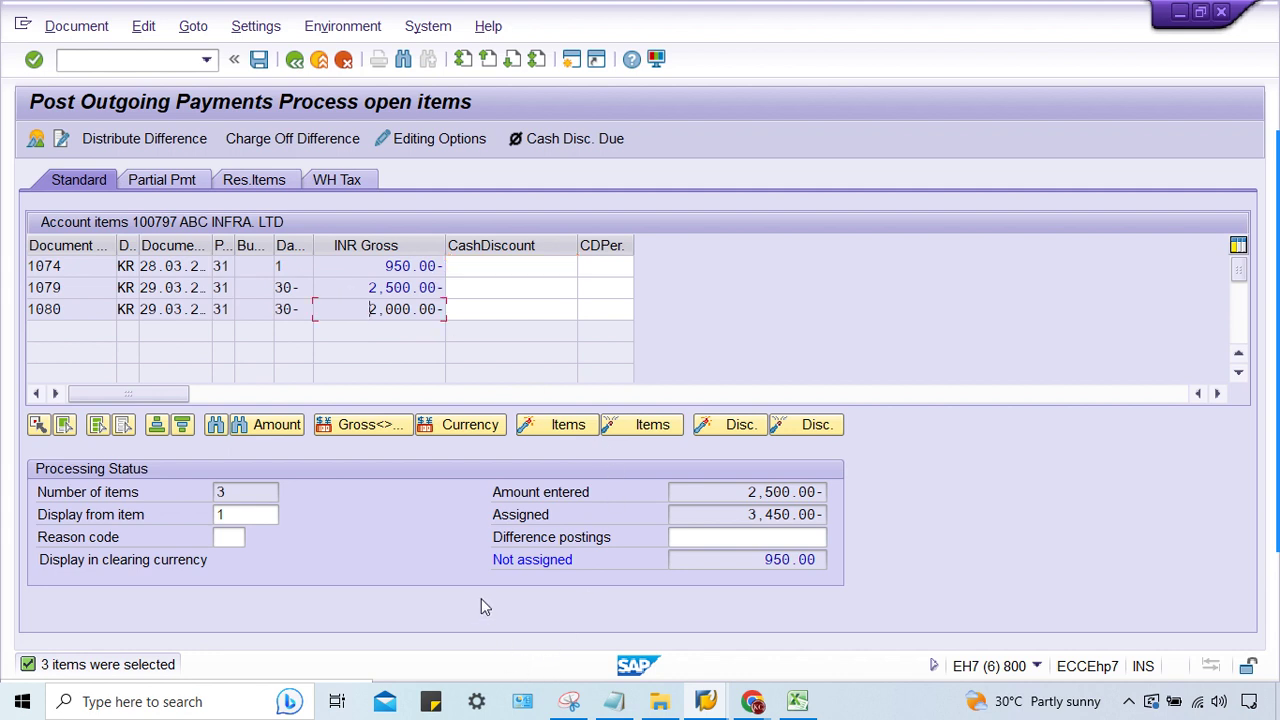
Step: Switch to the vendor invoice session and display the just-posted 2,000.00 invoice to check its document number and line items
{"action": "mouse_move", "coordinate": [706, 700]}
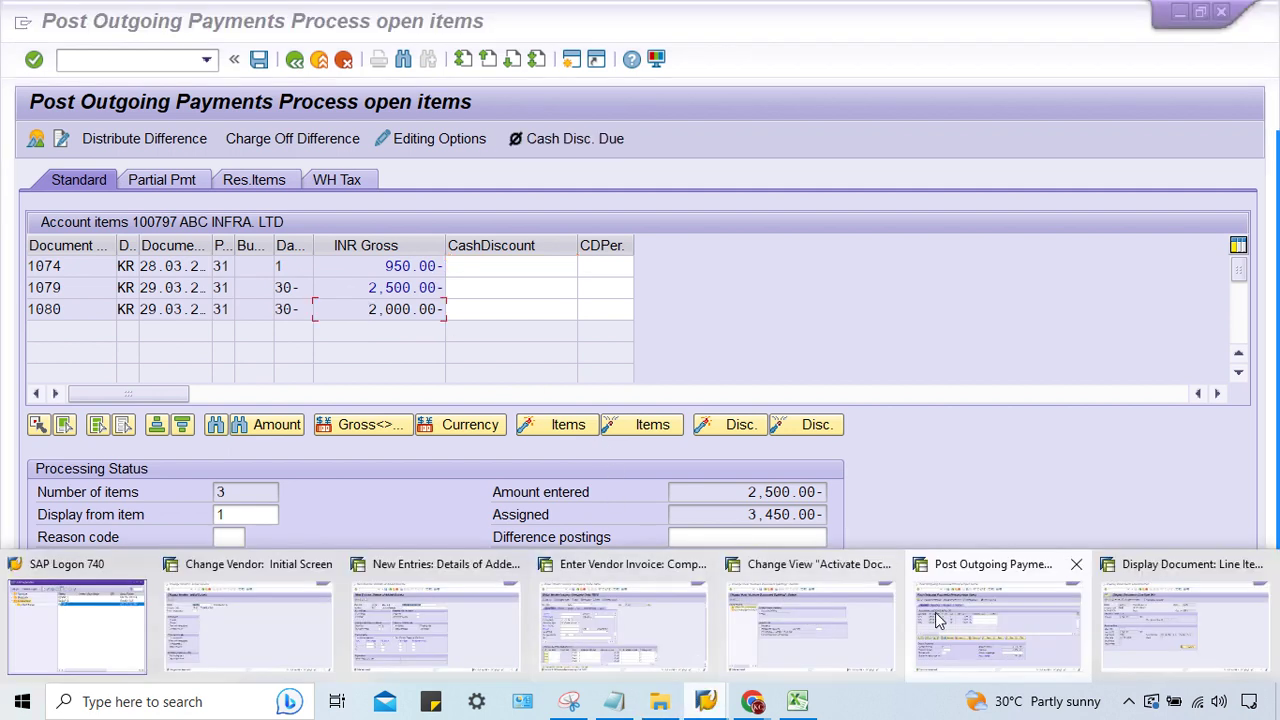
{"action": "left_click", "coordinate": [560, 630]}
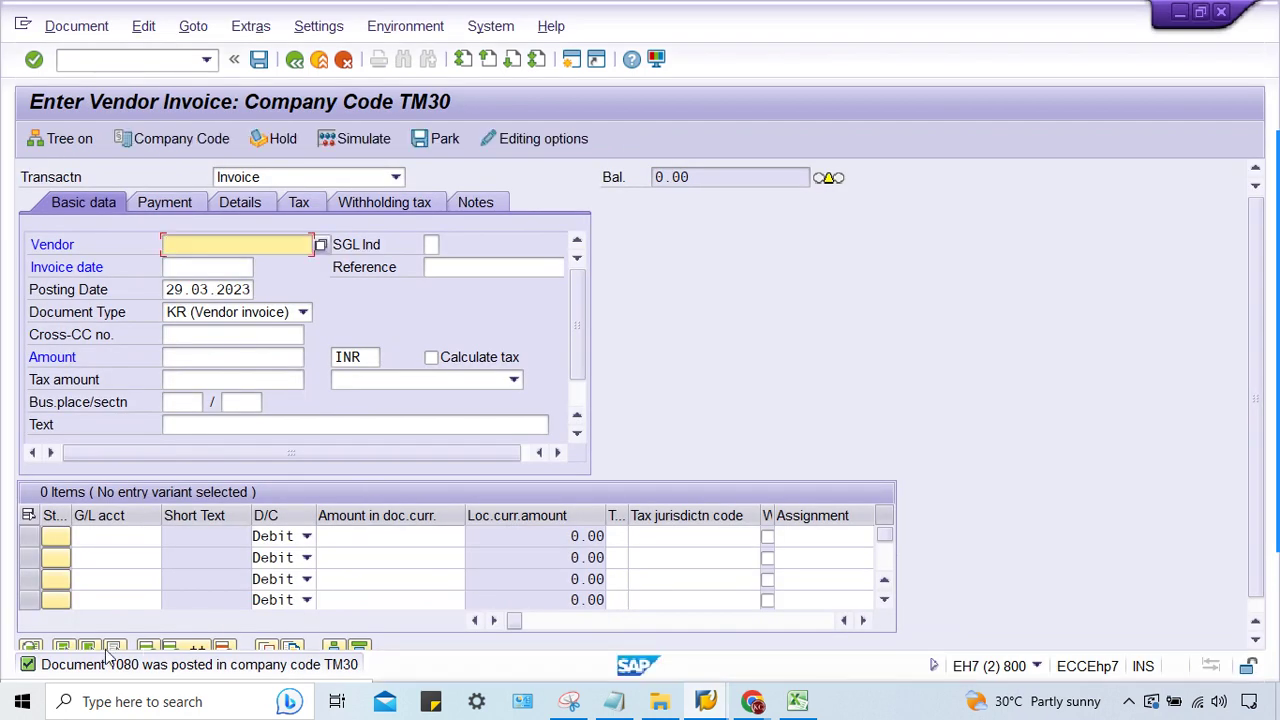
{"action": "left_click", "coordinate": [72, 26]}
{"action": "left_click", "coordinate": [84, 76]}
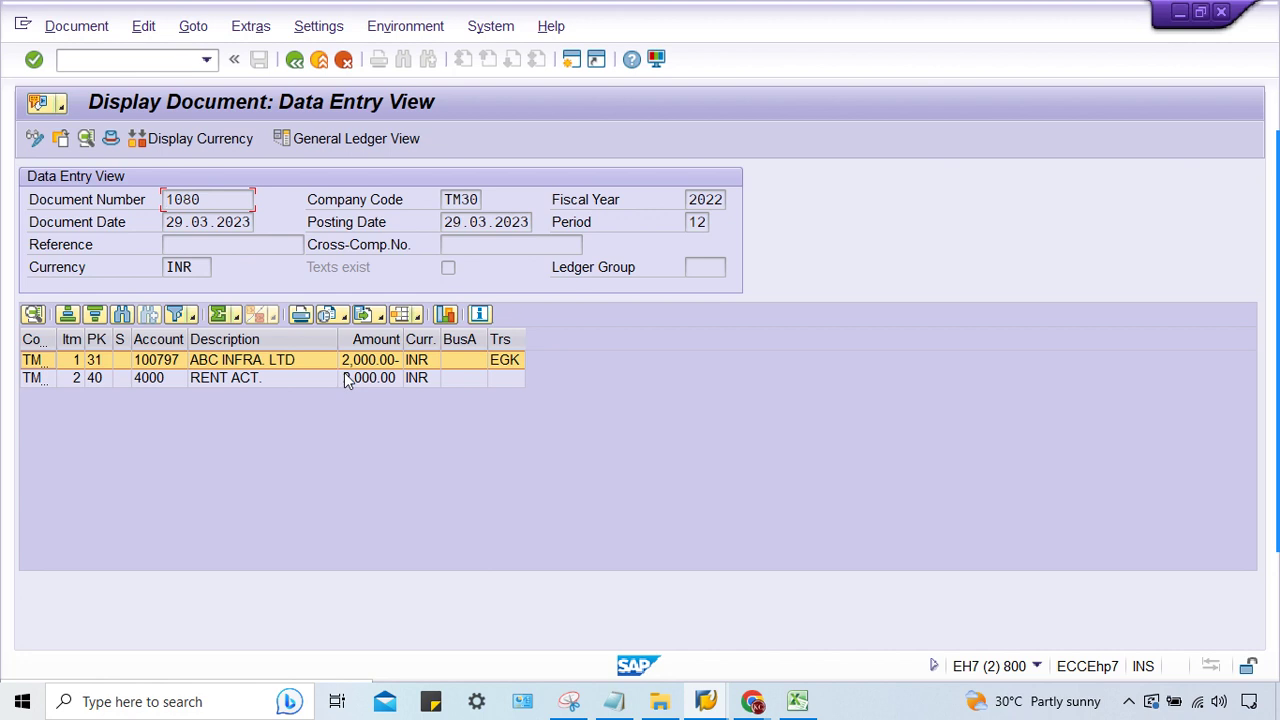
{"action": "left_click", "coordinate": [347, 380]}
{"action": "mouse_move", "coordinate": [708, 696]}
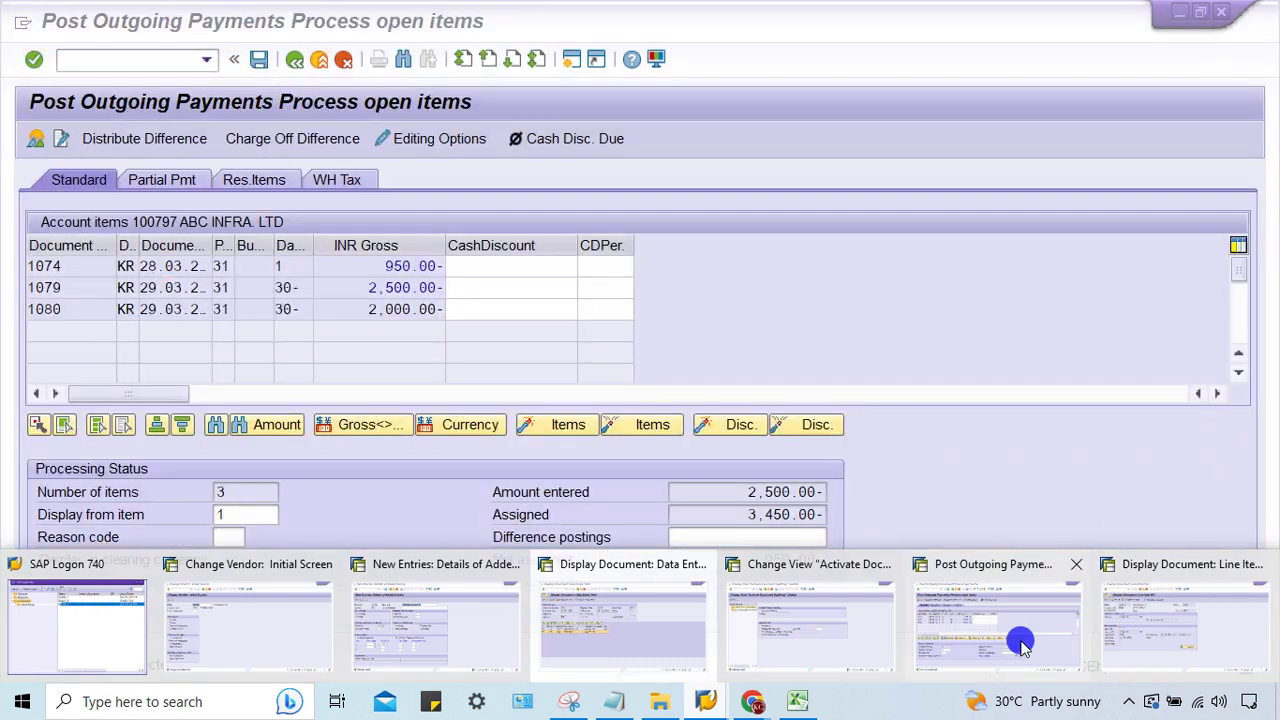
Step: Return to the Post Outgoing Payments session and compare the 2,000.00 and 2,500.00 invoices among the vendor's open items
{"action": "left_click", "coordinate": [1022, 648]}
{"action": "left_click", "coordinate": [366, 314]}
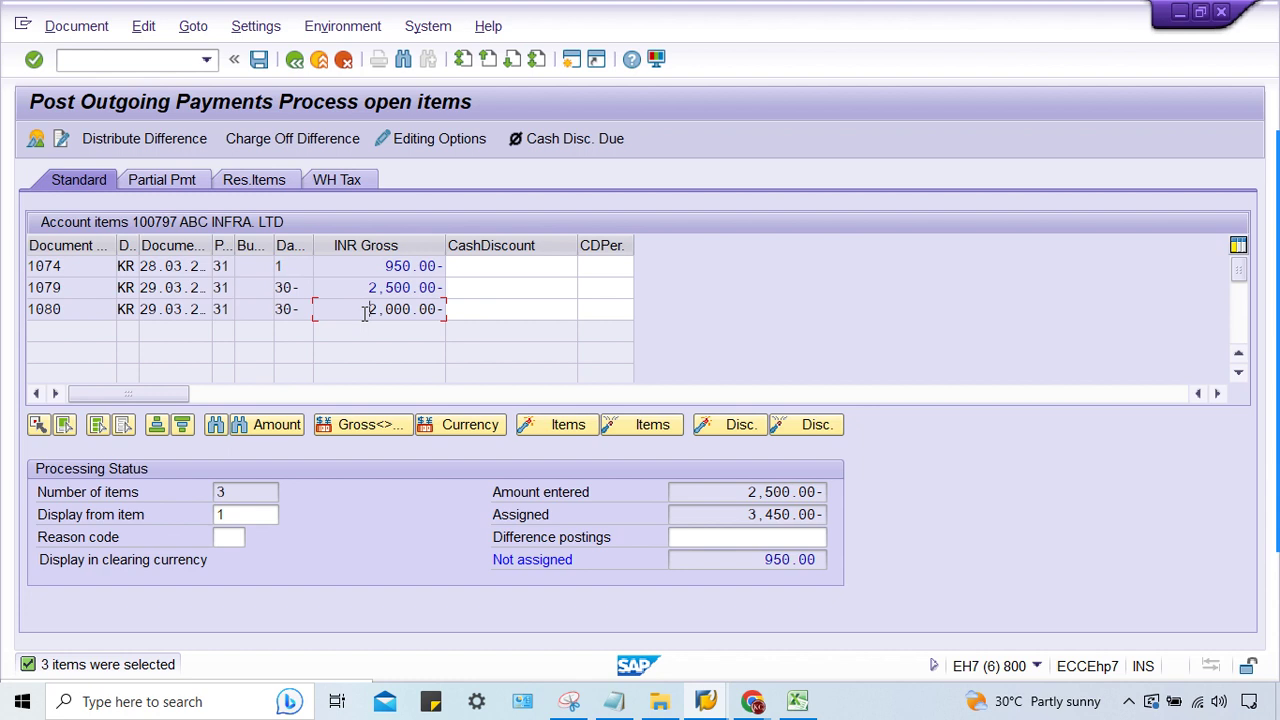
{"action": "left_click", "coordinate": [364, 289]}
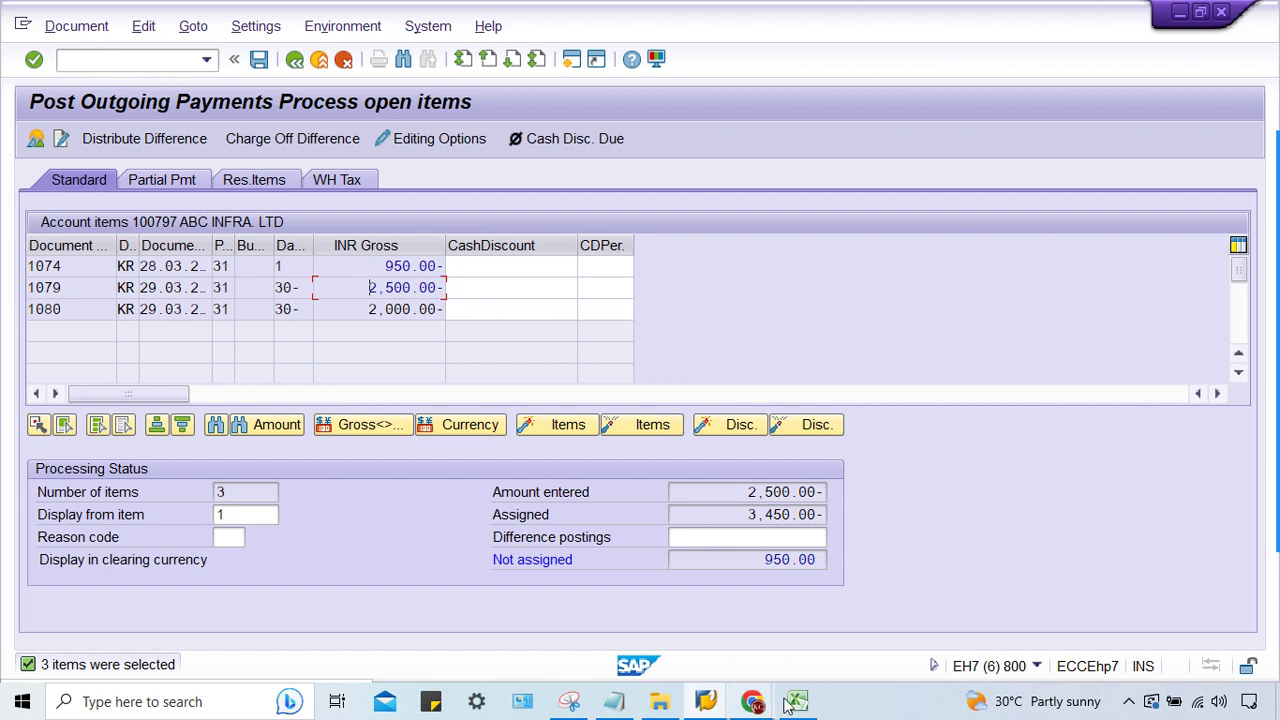
{"action": "left_click", "coordinate": [810, 307]}
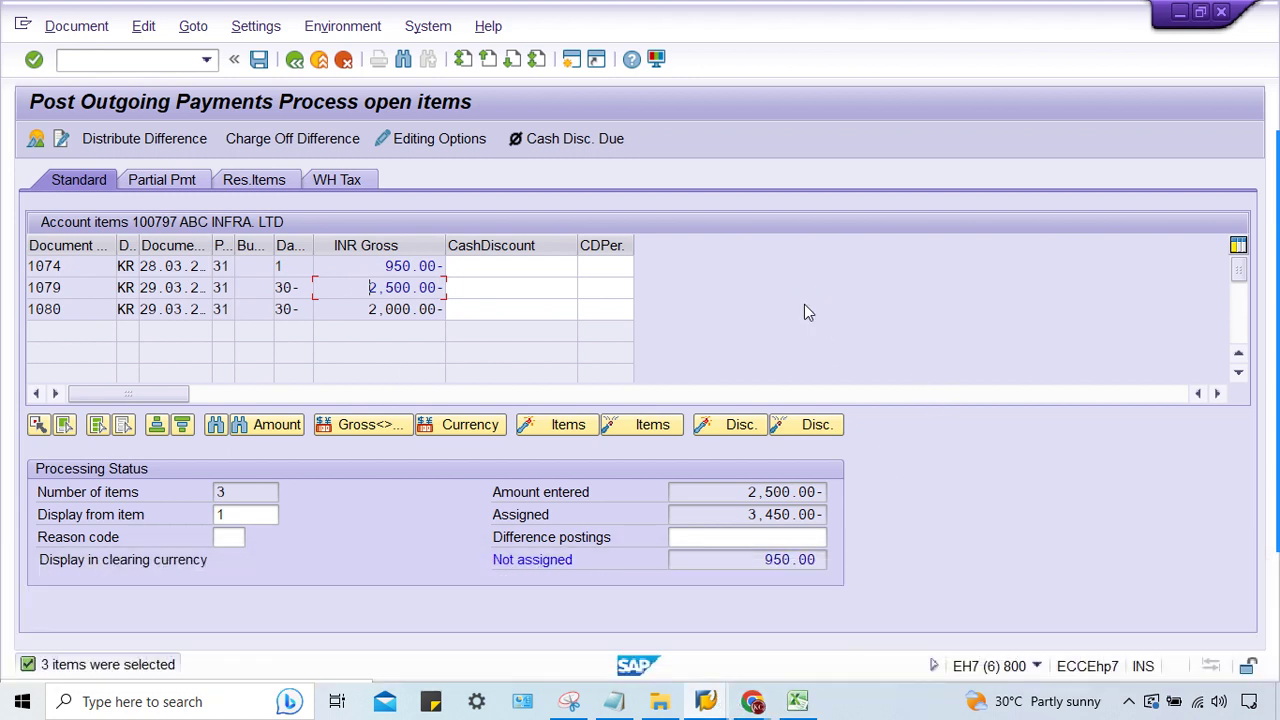
Step: Switch to the payment terms session and review the TM30 entry's block key and its transfer indicator
{"action": "mouse_move", "coordinate": [706, 701]}
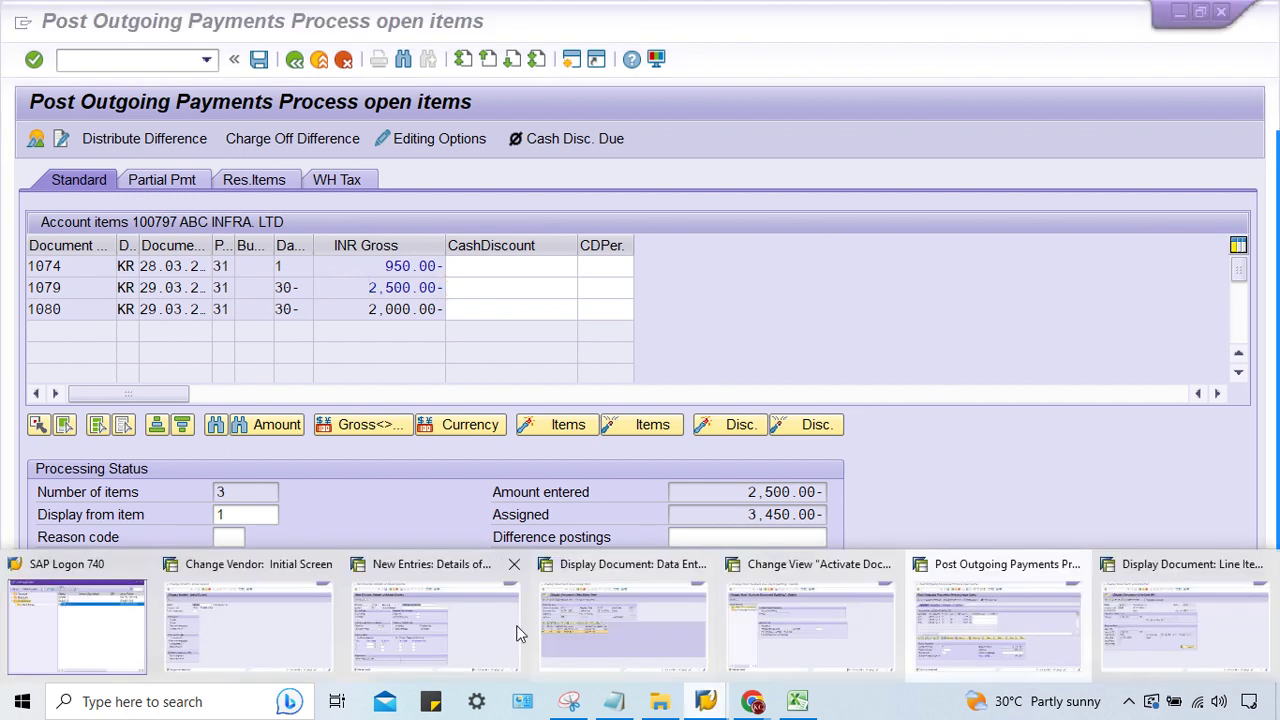
{"action": "left_click", "coordinate": [388, 637]}
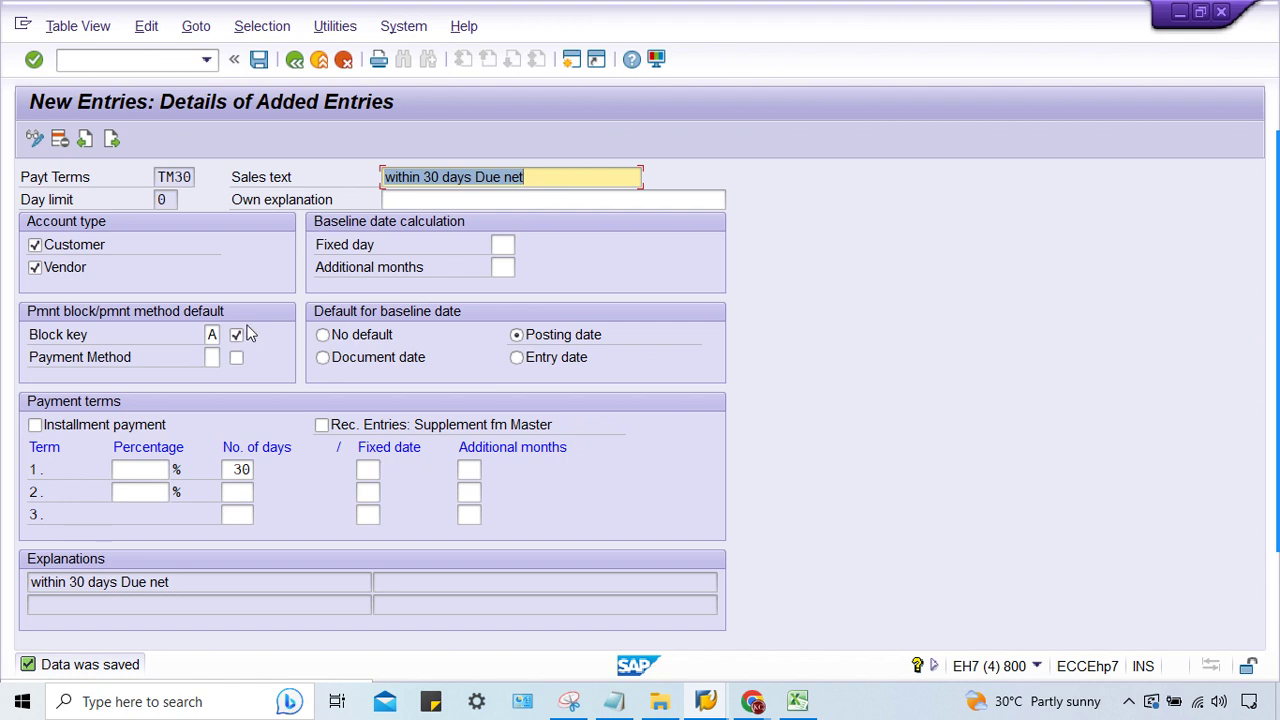
{"action": "left_click", "coordinate": [163, 181]}
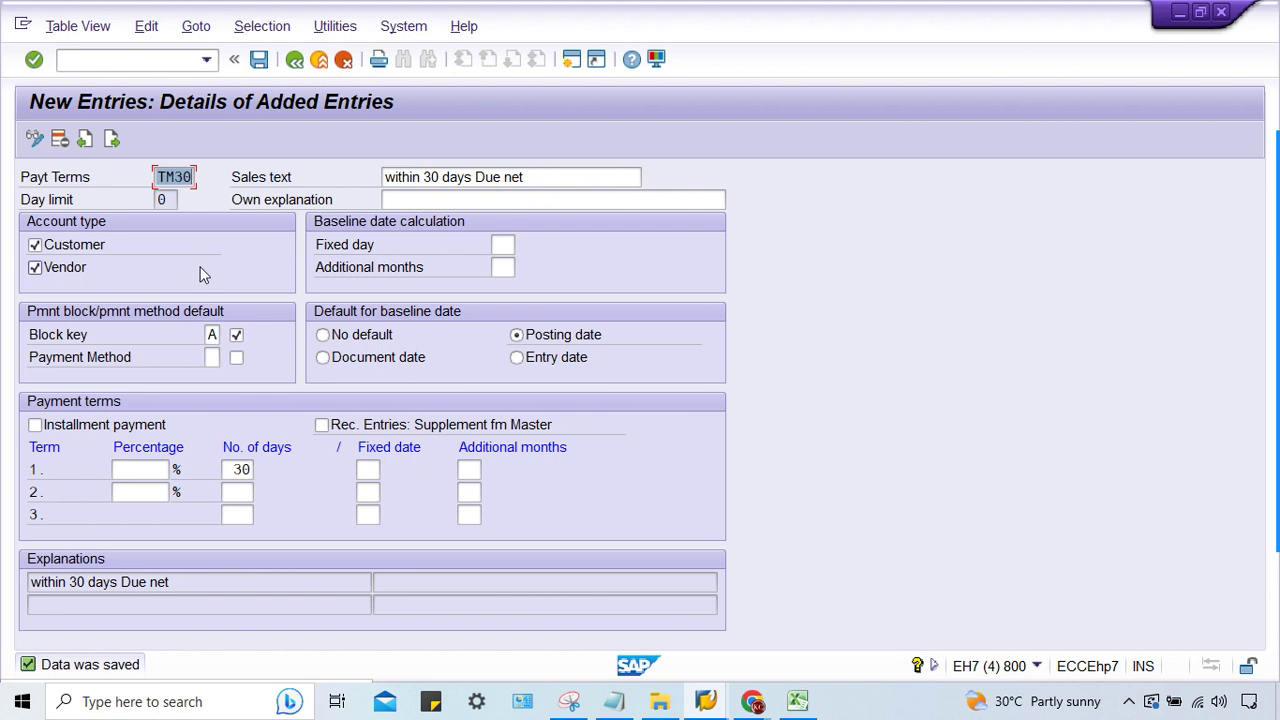
{"action": "left_click", "coordinate": [182, 179]}
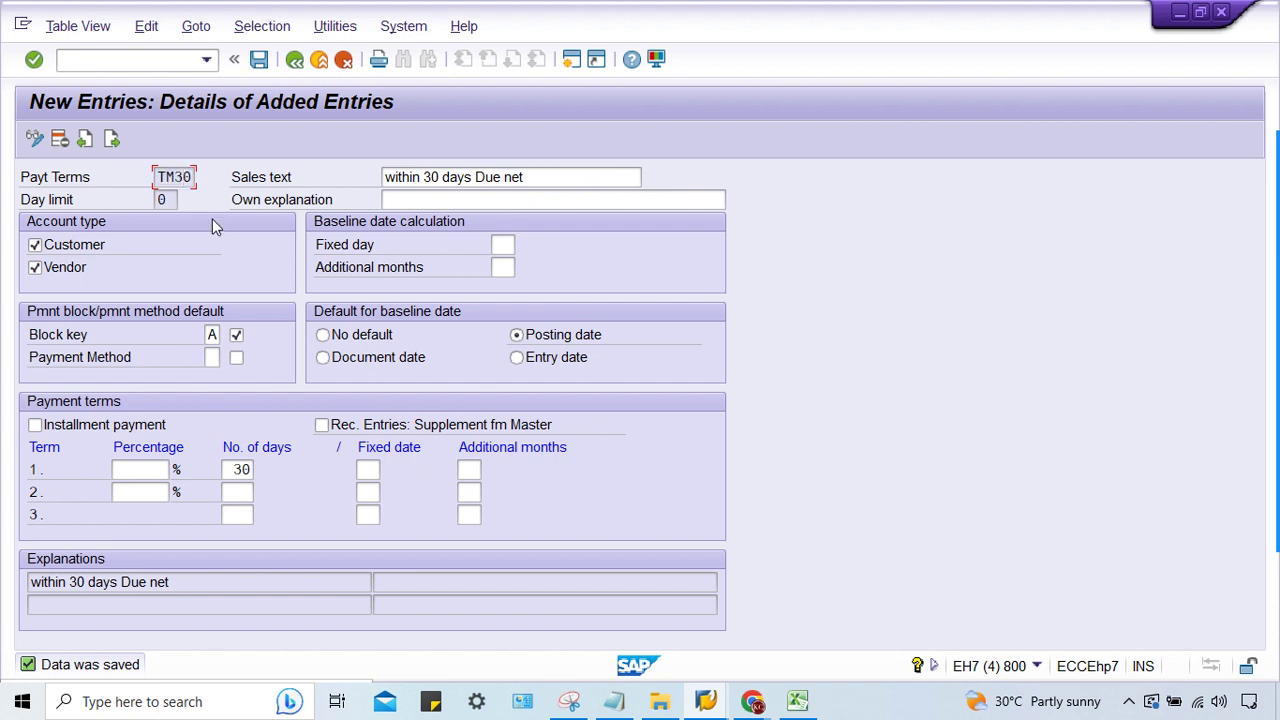